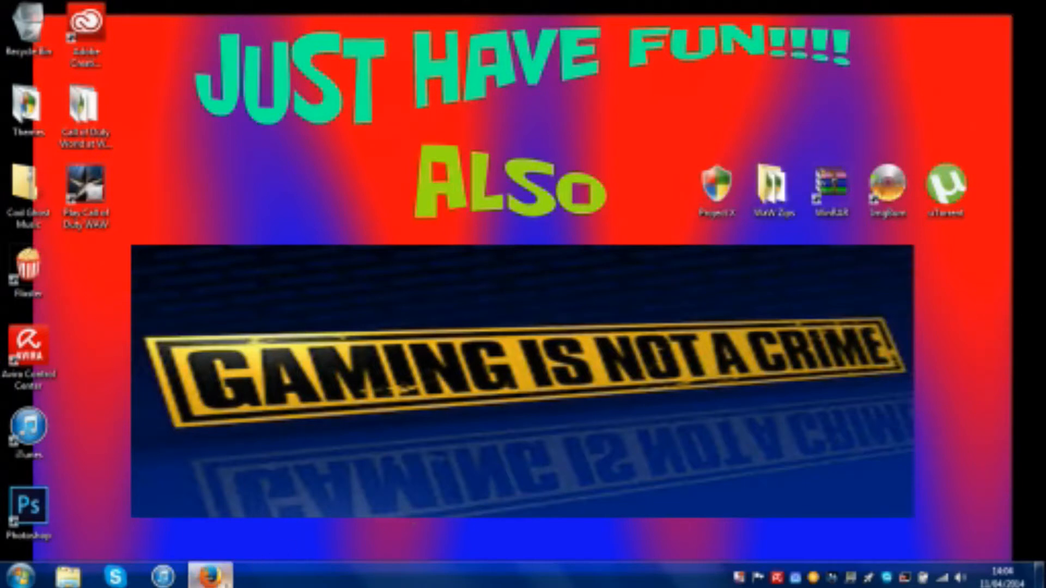
Switch to Firefox, request the µTorrent Stable download for Windows, and cancel saving uTorrent.exe.
mouse_move(225, 584)
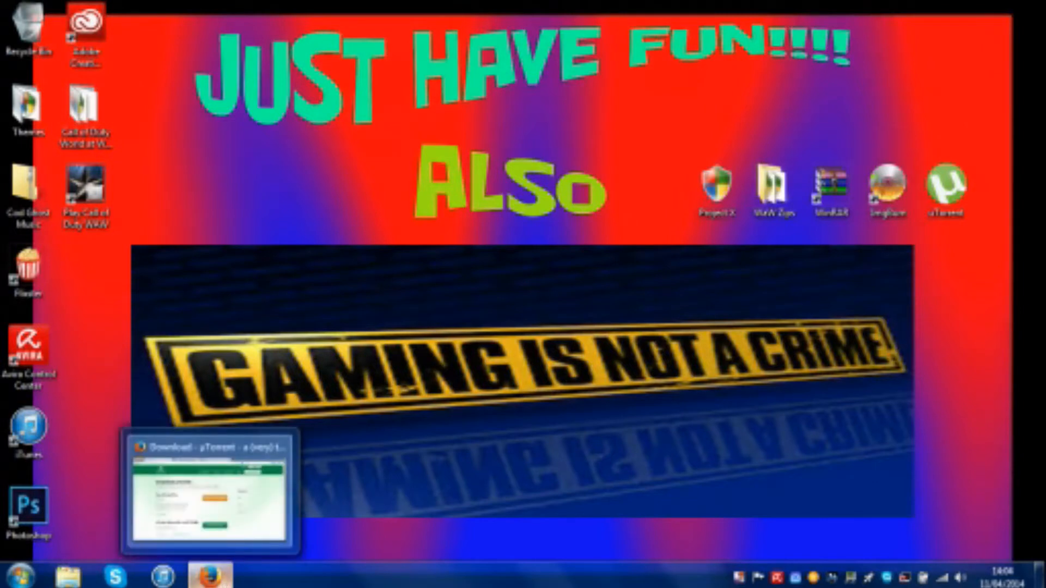
left_click(210, 577)
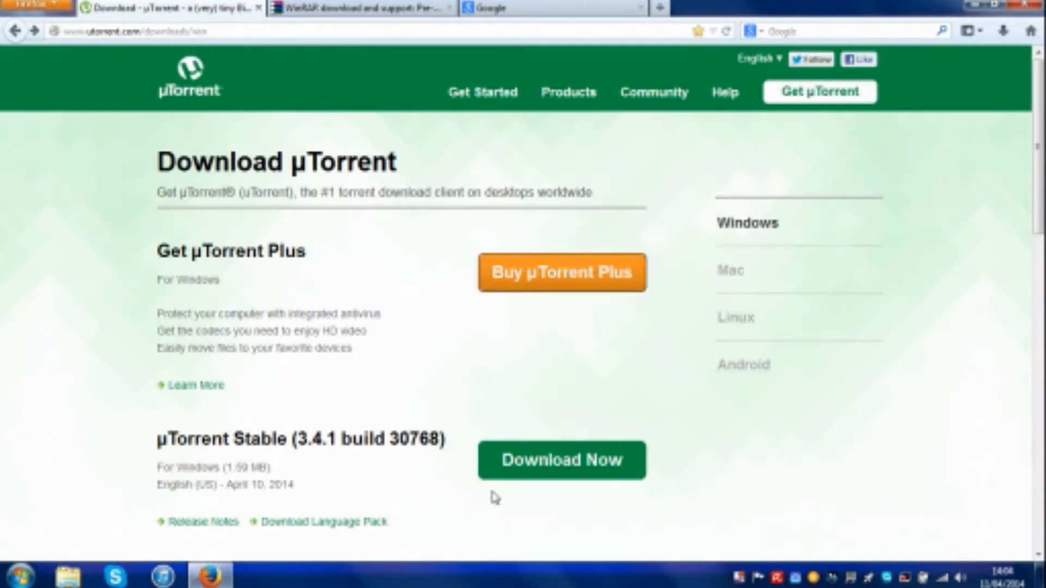
left_click(523, 460)
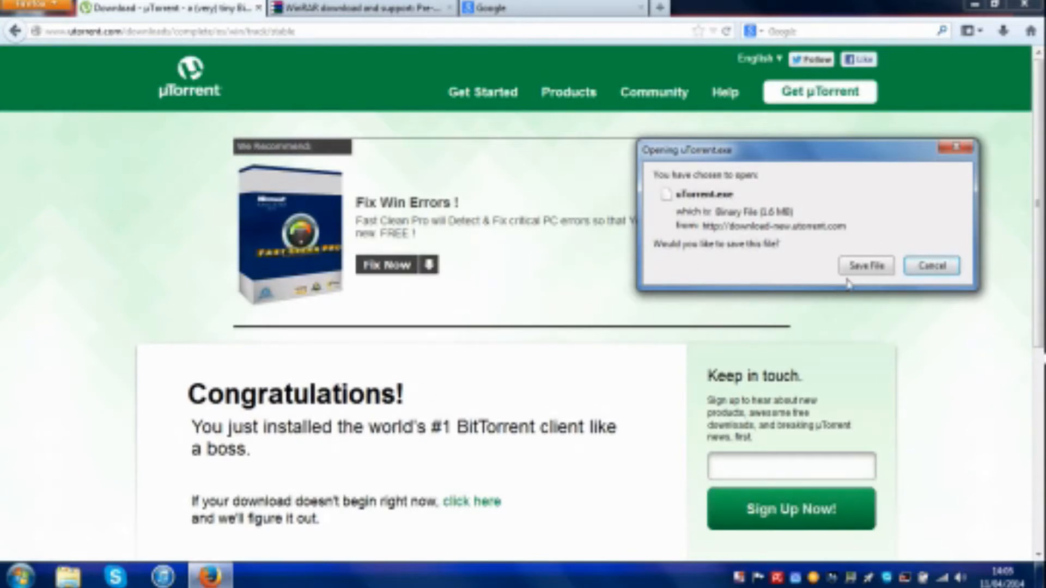
left_click(932, 267)
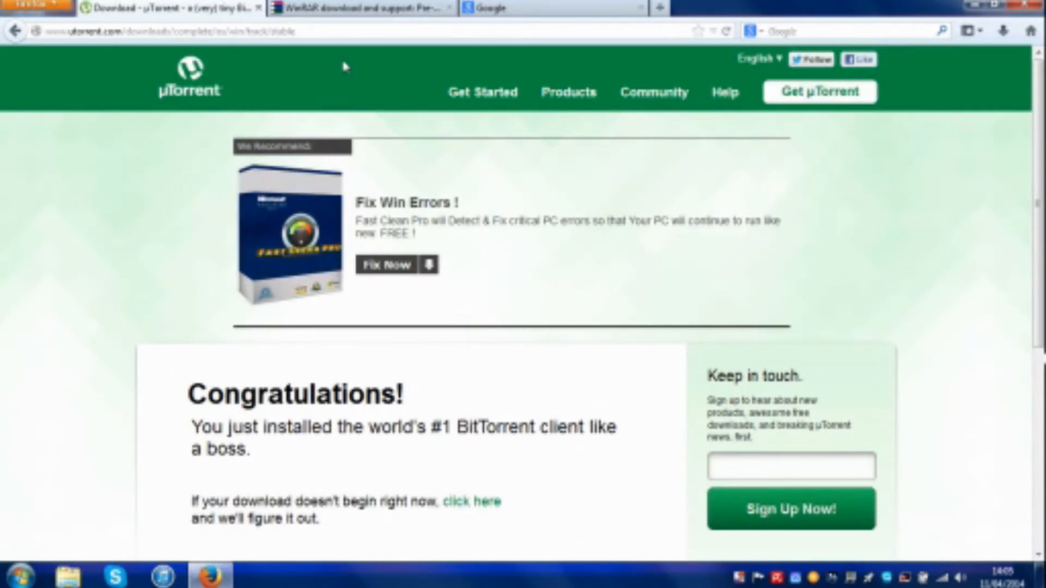
Request the WinRAR download, cancel saving wrar501.exe, and return both the WinRAR and µTorrent pages to their previous pages.
left_click(329, 8)
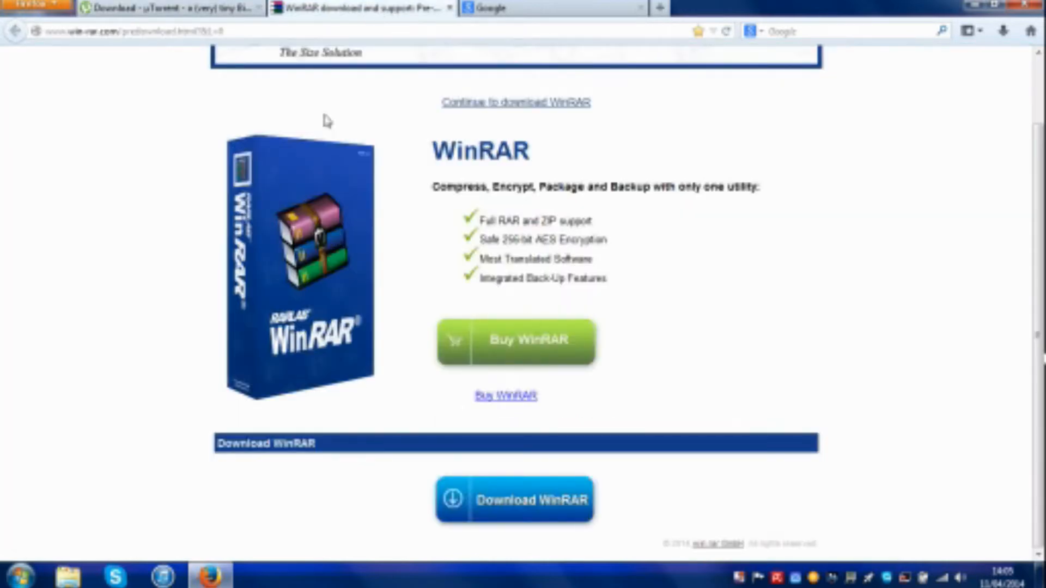
left_click_drag(1042, 400, 1044, 165)
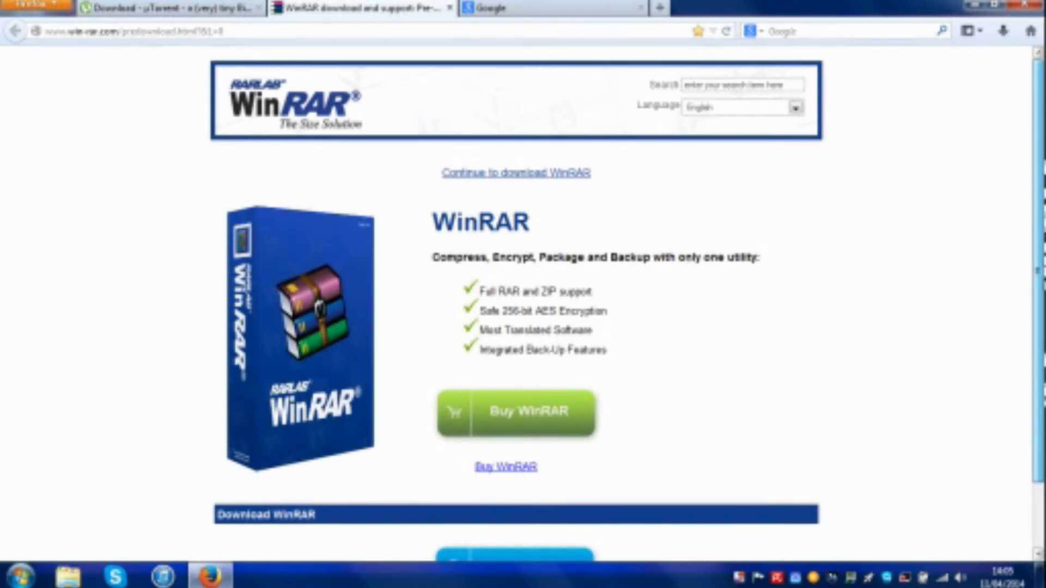
scroll(1043, 300, "down", 2)
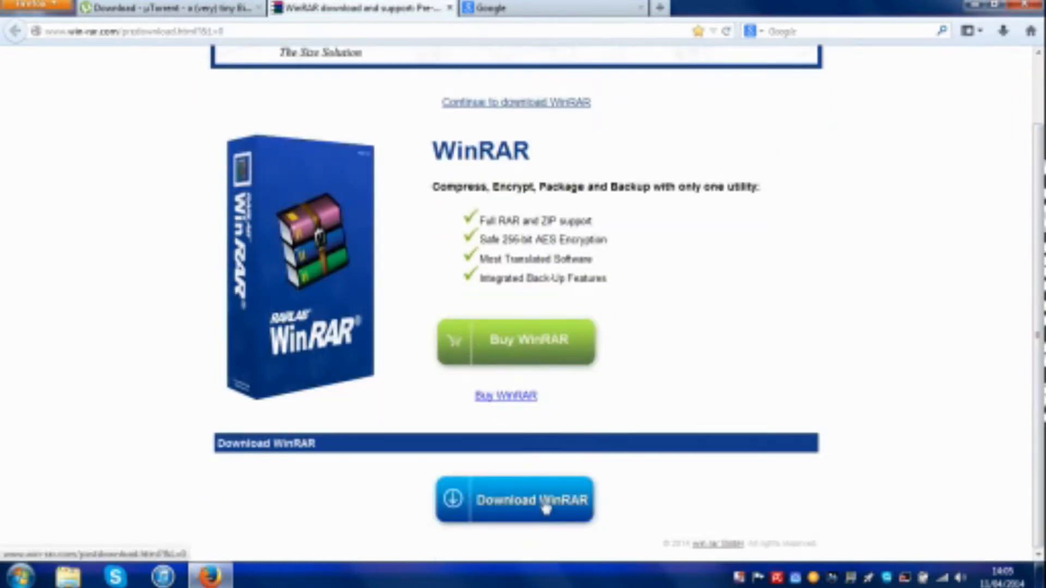
left_click(516, 520)
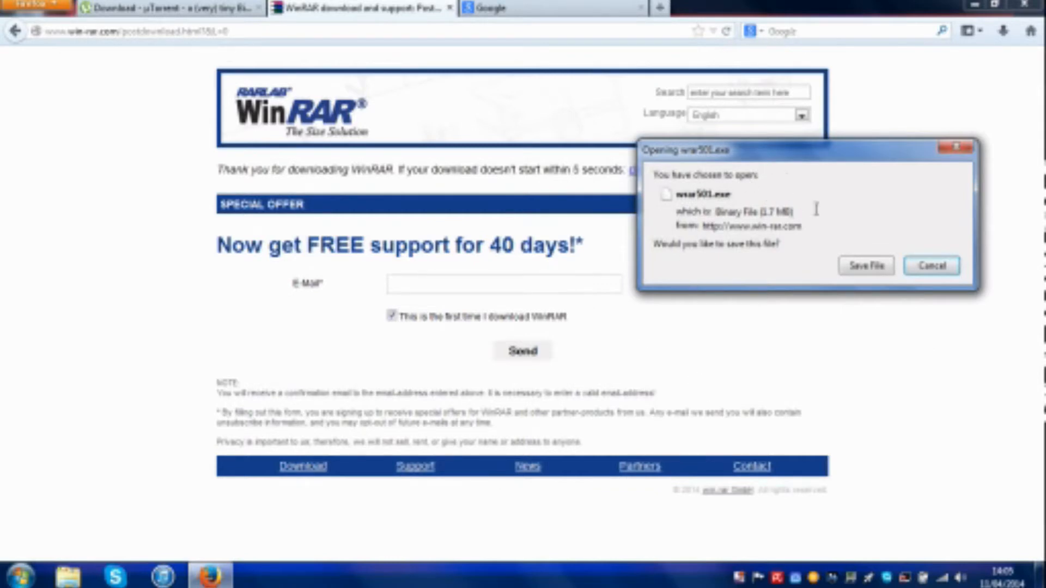
left_click(932, 265)
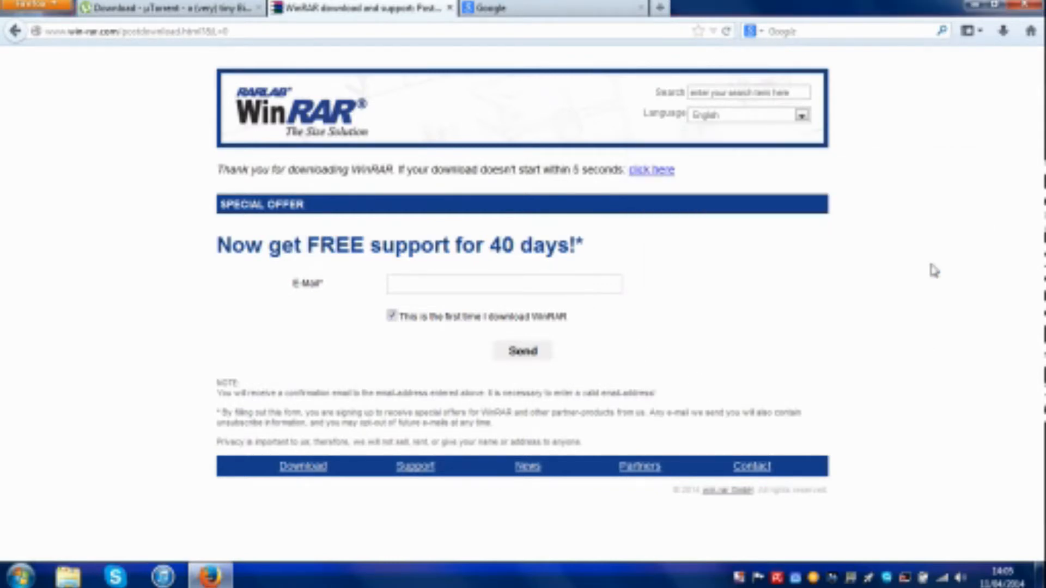
left_click(14, 31)
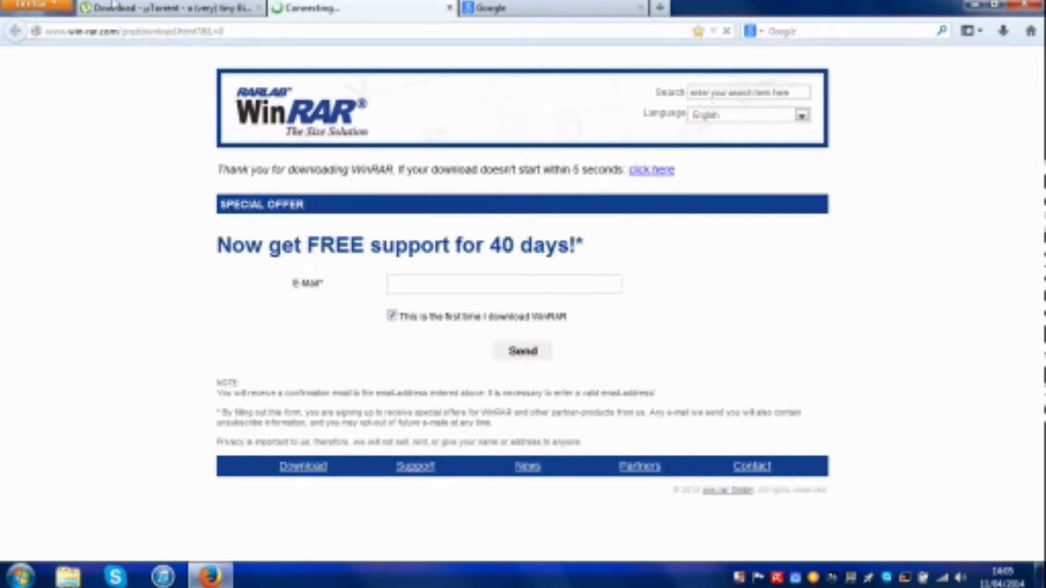
left_click(161, 7)
left_click(15, 31)
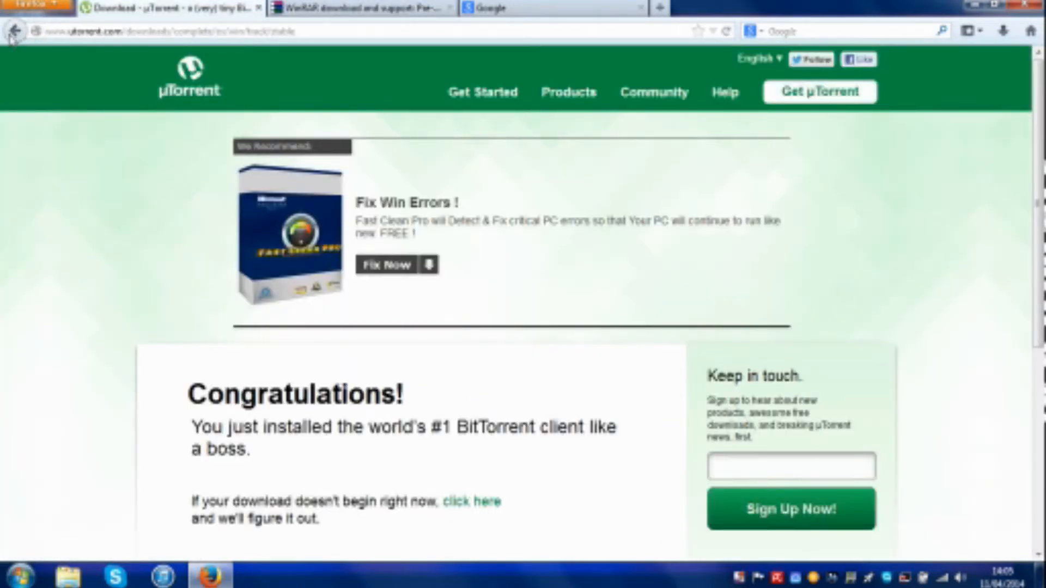
Search Google for "bayproxy" and open the bayproxy.in result.
left_click(573, 9)
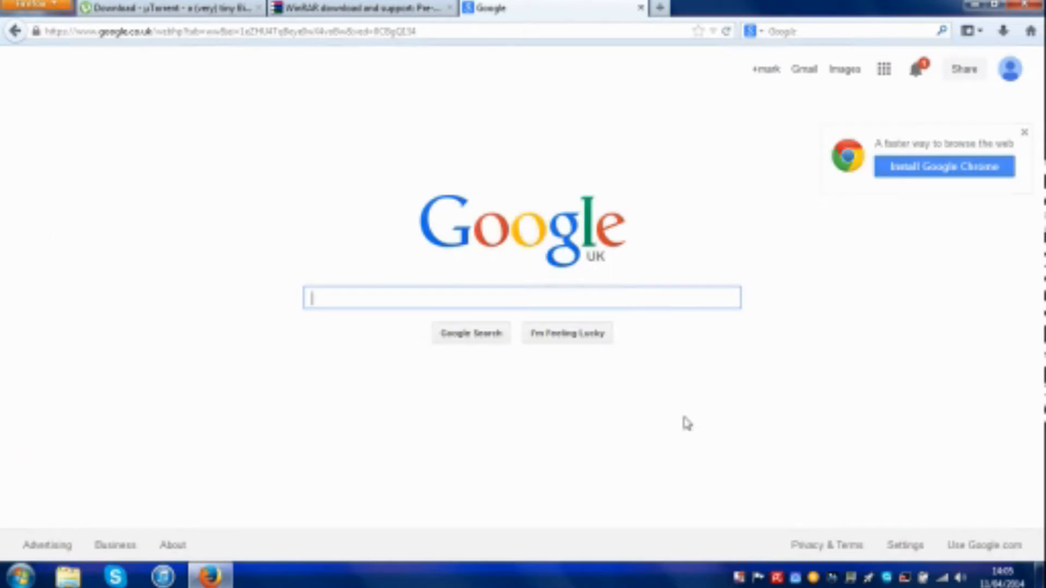
type("bay")
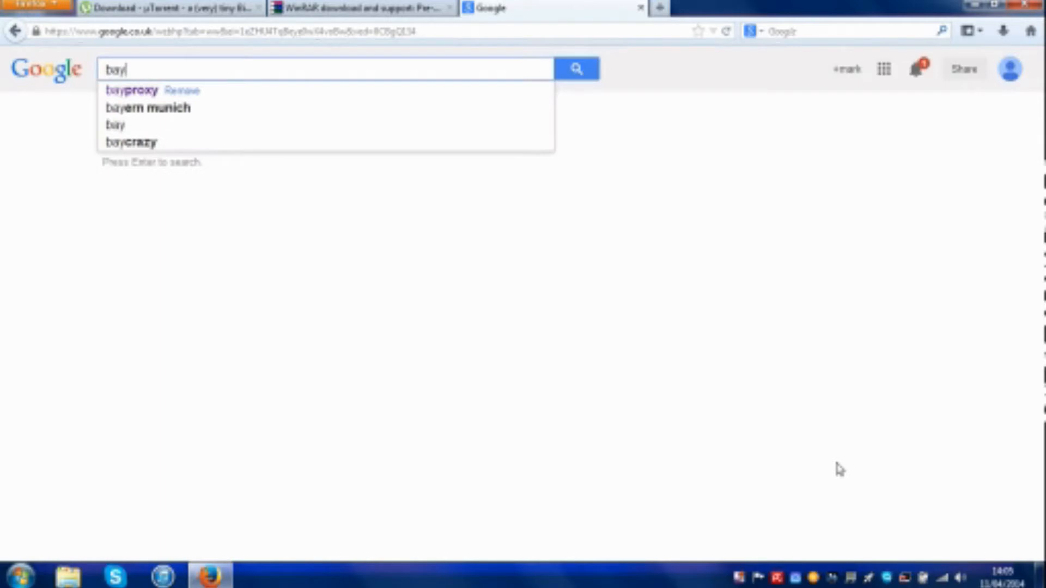
key("Down")
key("Return")
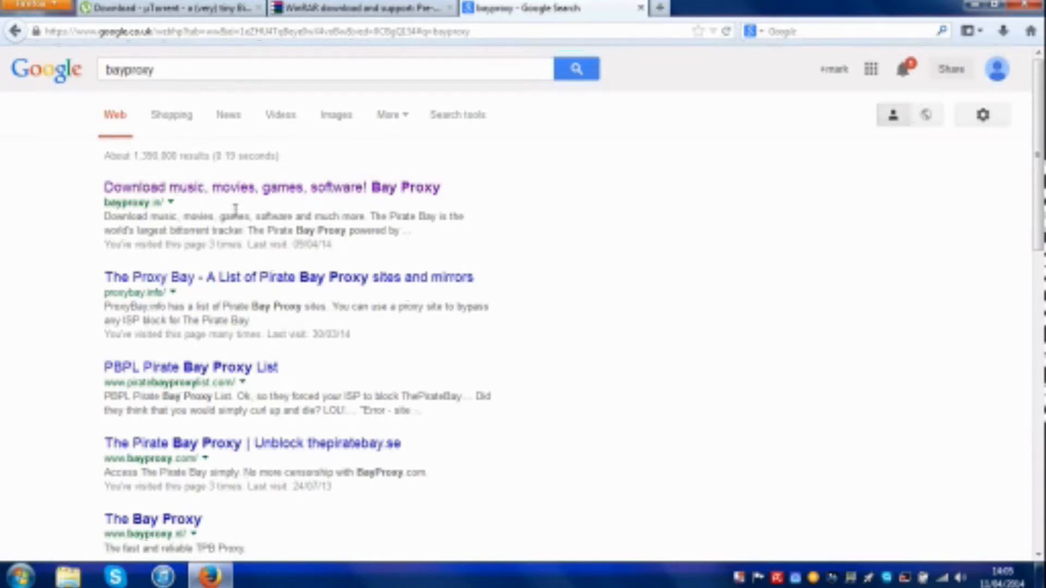
left_click(237, 192)
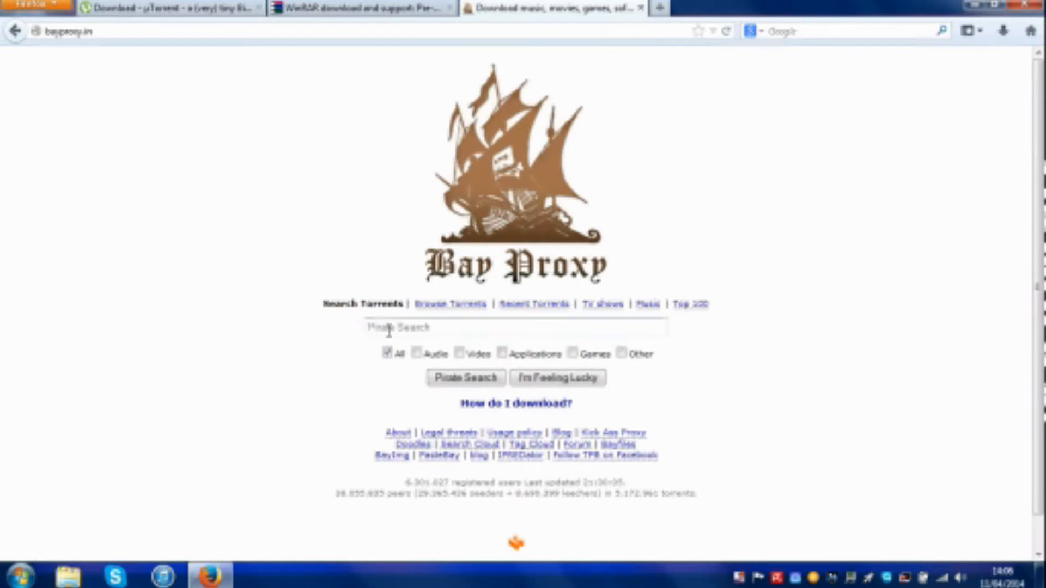
Search Bay Proxy for "waw iso parts" and open the details of the torrent "CoD WaW - Clean ISO (7 Parts)".
left_click(420, 329)
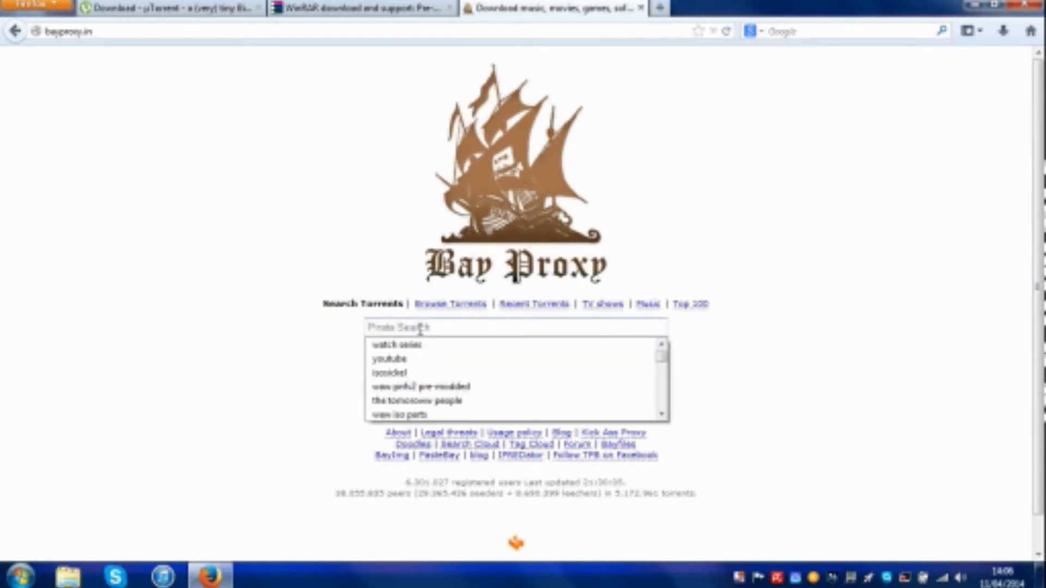
key("Down")
key("Down")
key("Down")
key("Down")
key("Down")
key("Down")
key("Down")
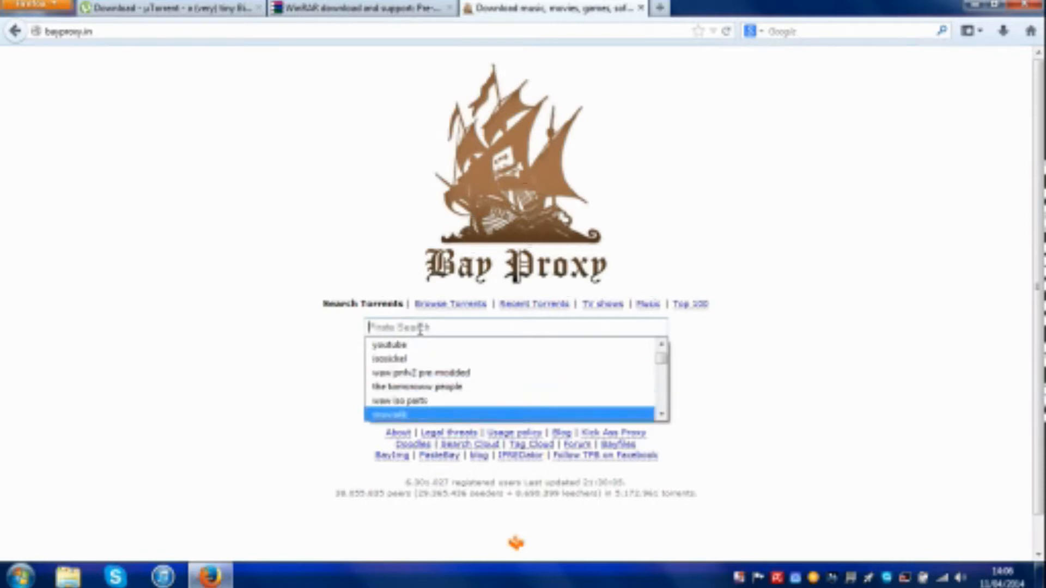
key("Up")
key("Return")
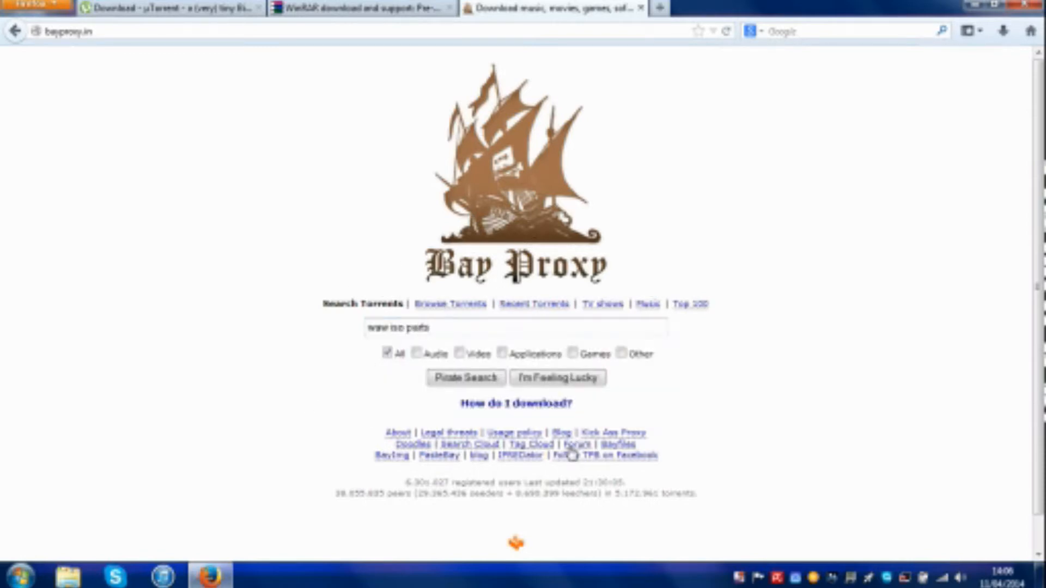
left_click(451, 385)
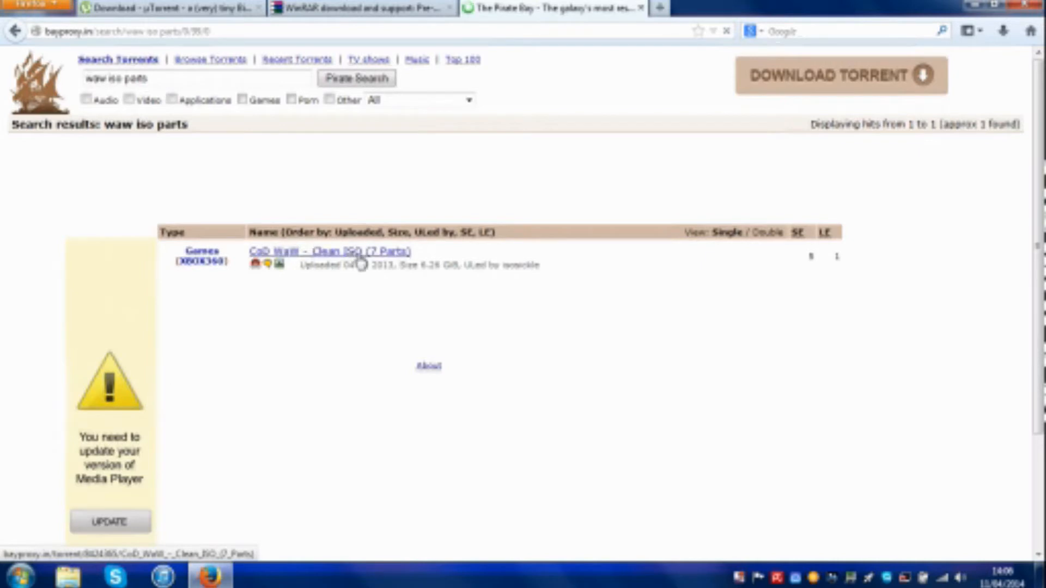
left_click(376, 260)
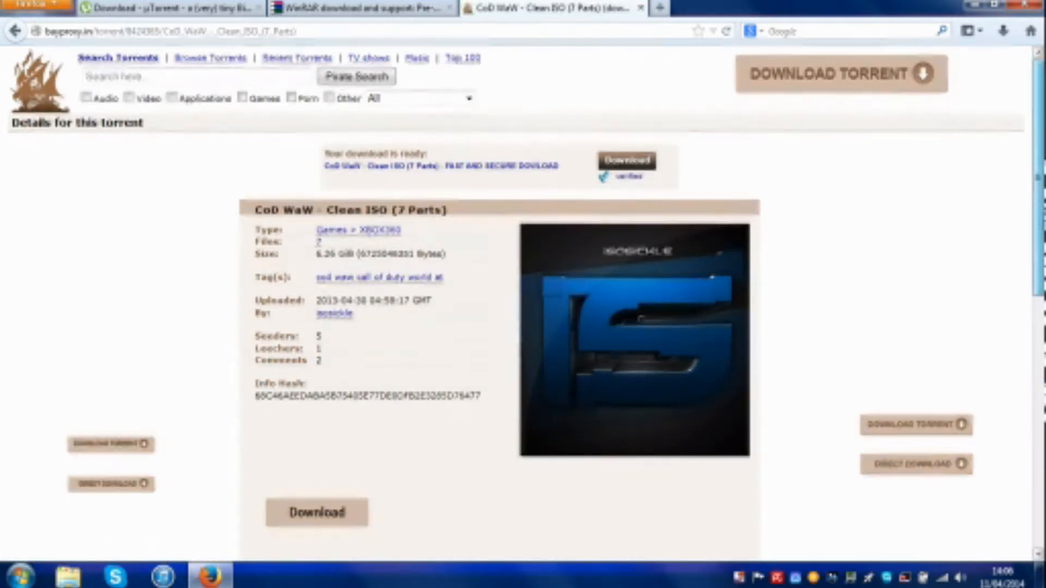
scroll(523, 299, "down", 3)
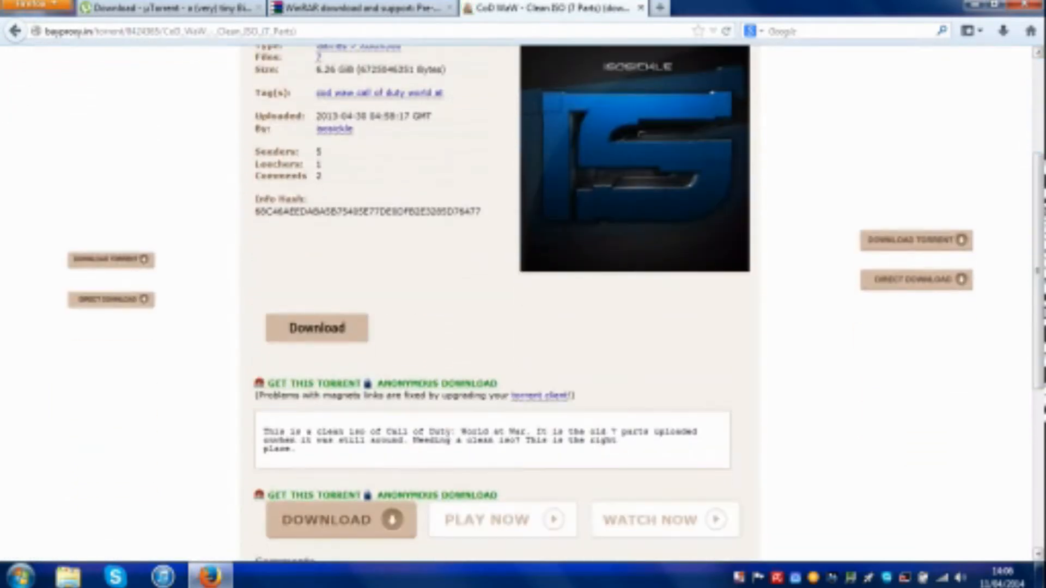
Run uTorrent.exe from the desktop, decline the downgrade to keep the installed version, and minimise the µTorrent window.
left_click(963, 8)
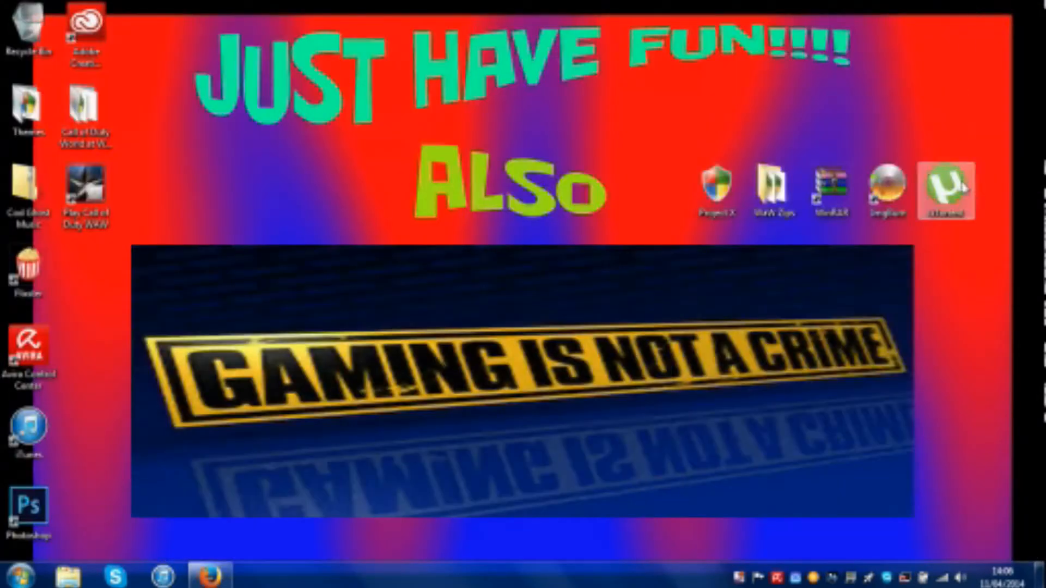
double_click(962, 188)
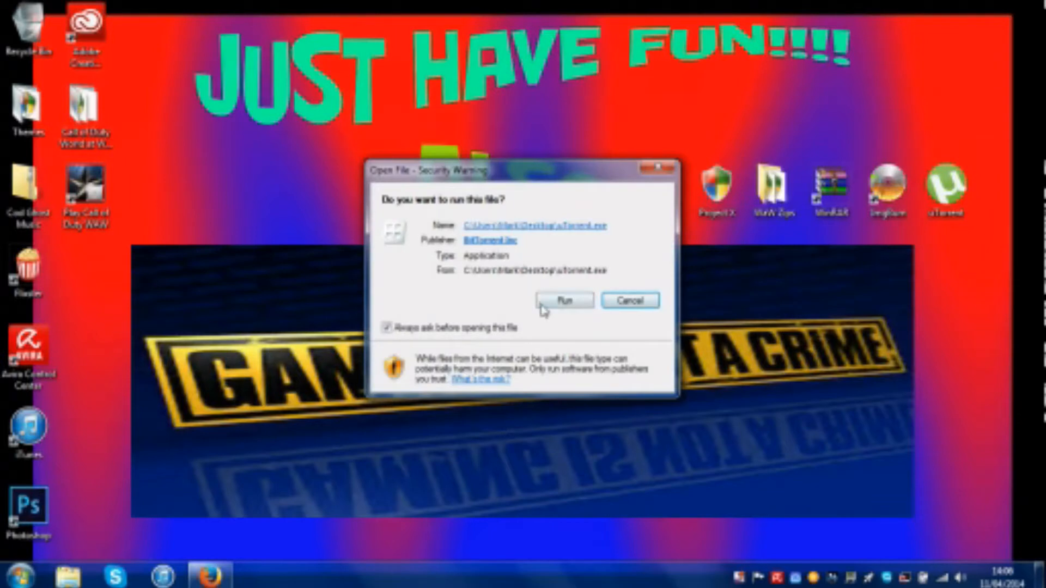
left_click(565, 301)
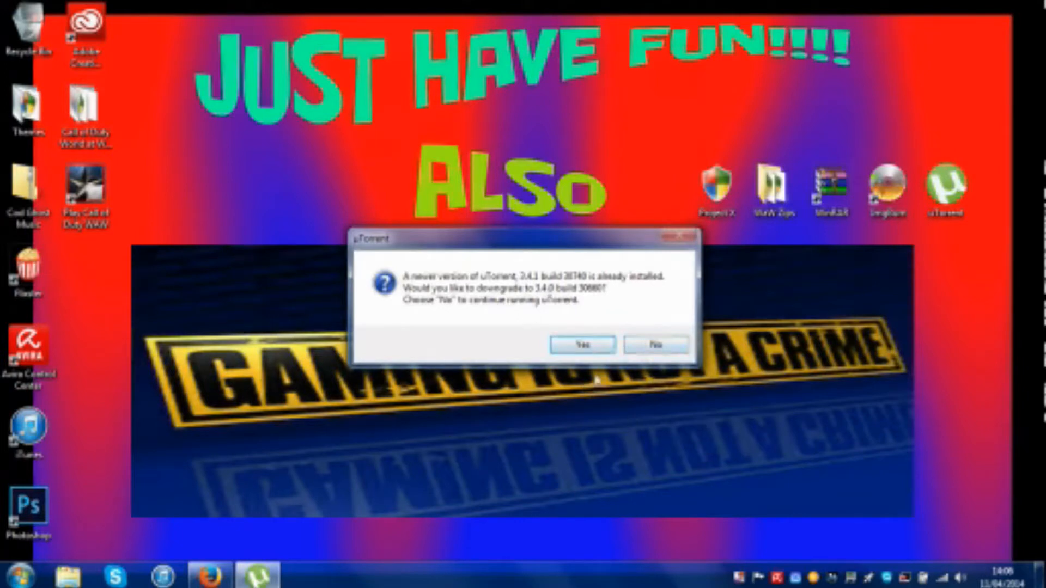
left_click(651, 356)
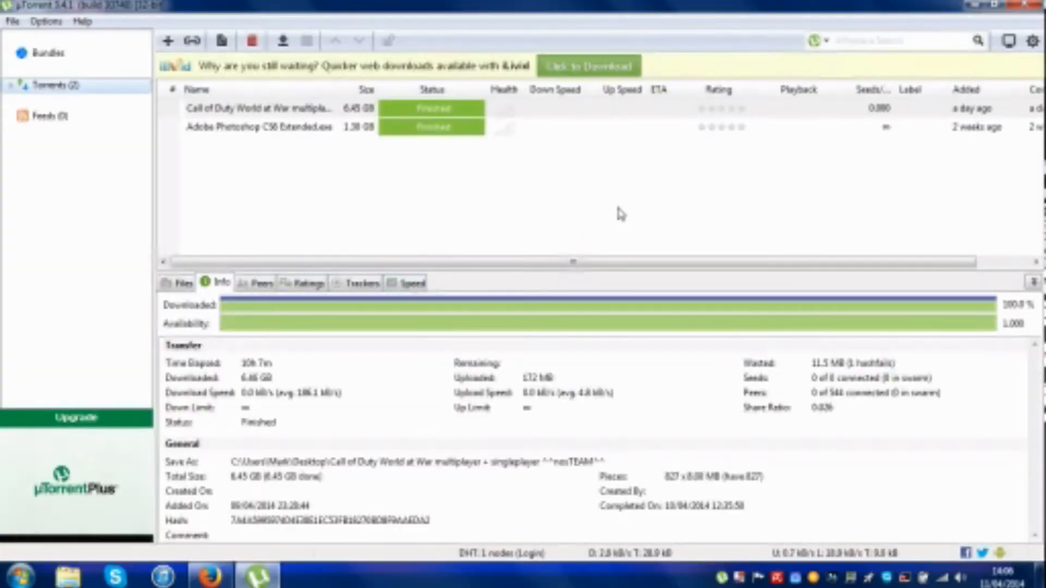
left_click(516, 224)
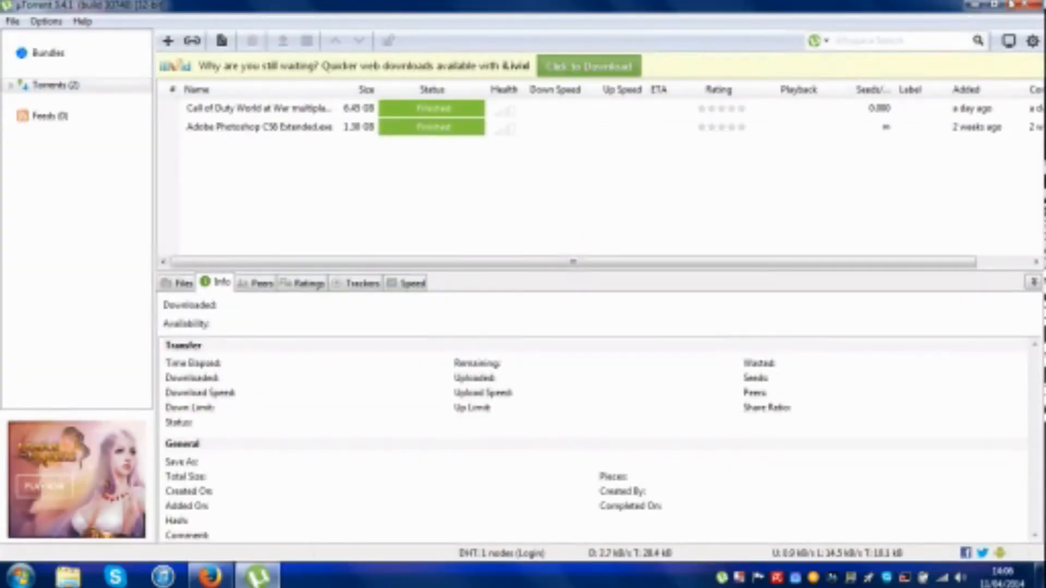
left_click(976, 9)
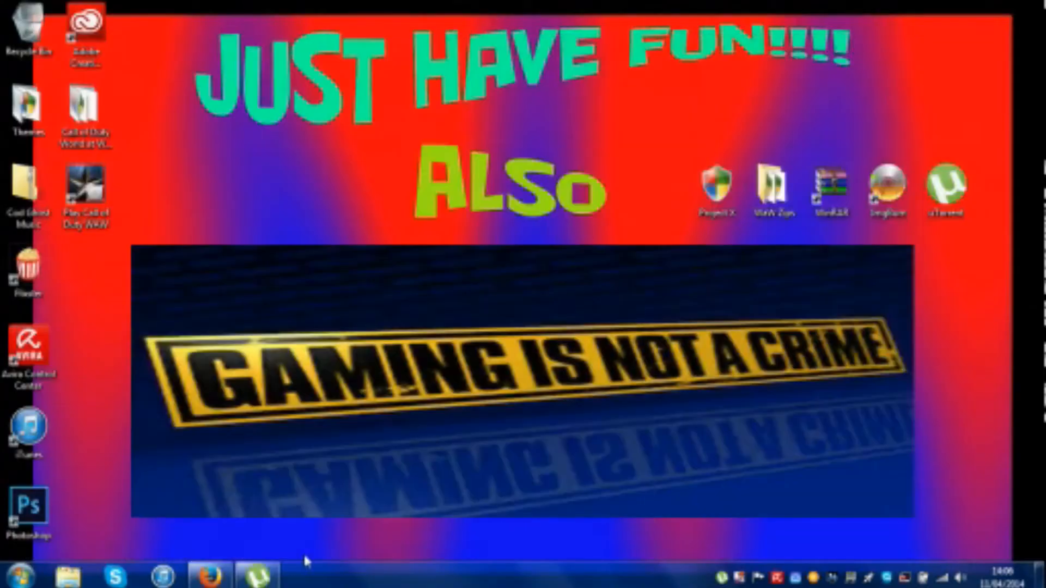
Return to Firefox, send the CoD WaW torrent to µTorrent, cancel adding it, and close the µTorrent window.
left_click(227, 581)
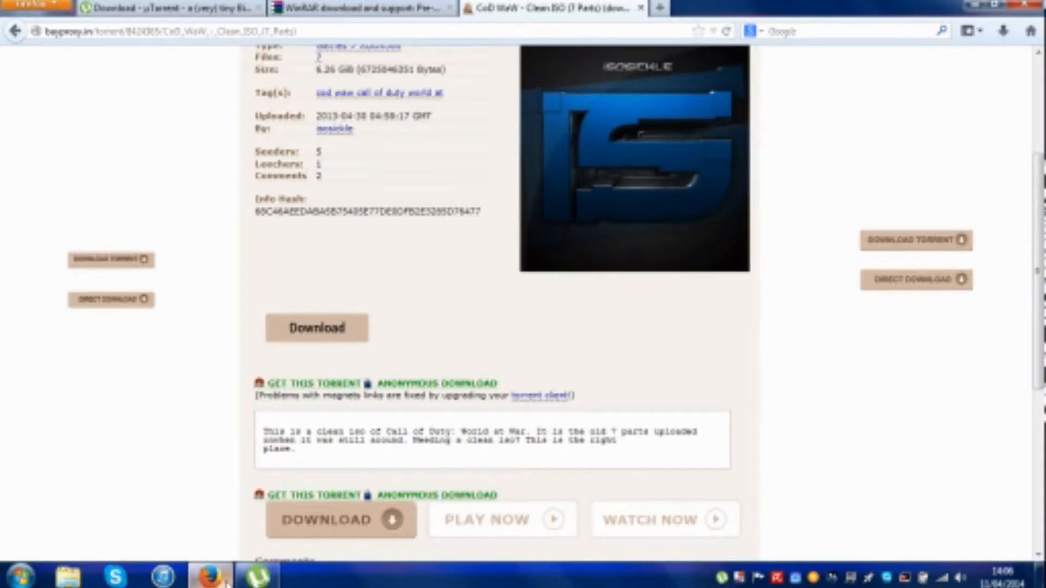
left_click(261, 388)
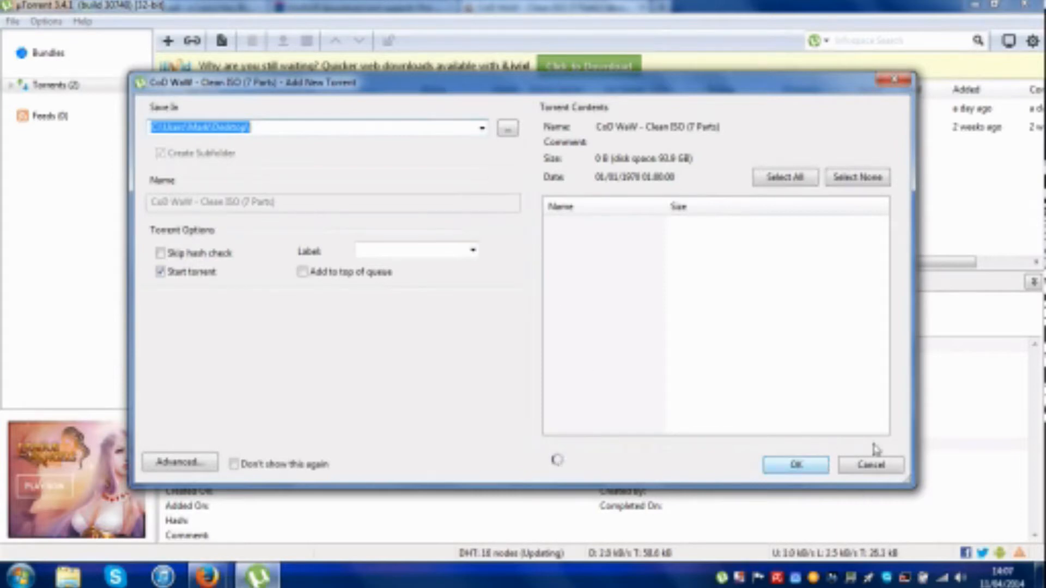
left_click(867, 466)
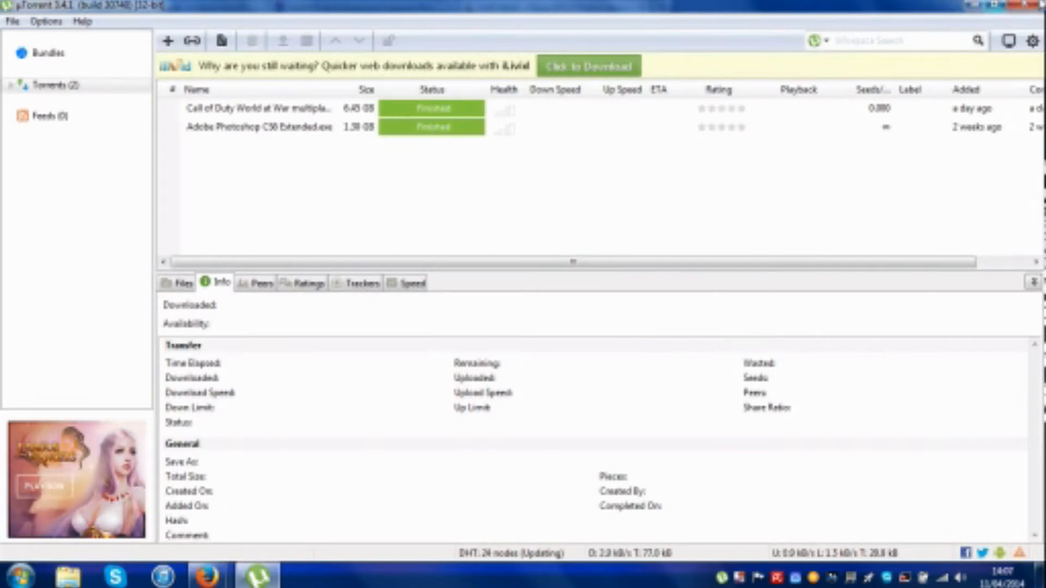
left_click(1024, 5)
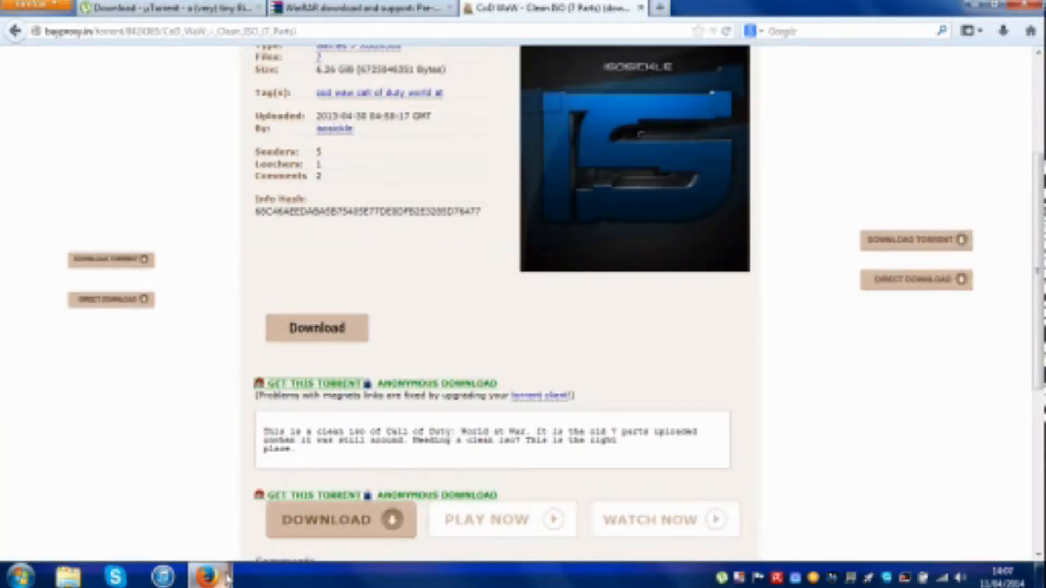
Close the three pop-up advertisement windows of Firefox and minimise the remaining browser window.
mouse_move(226, 577)
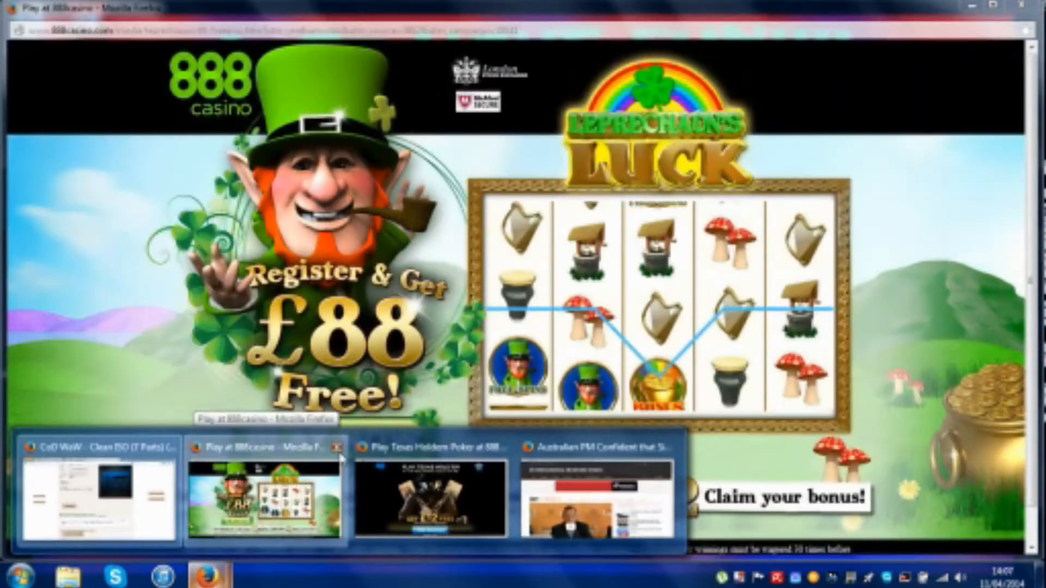
left_click(337, 449)
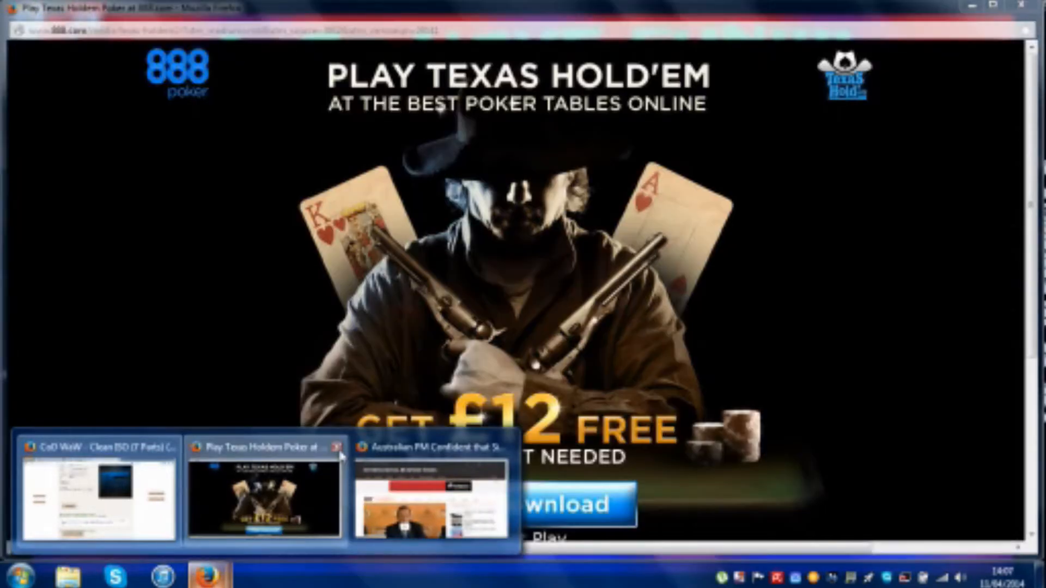
left_click(337, 447)
left_click(364, 448)
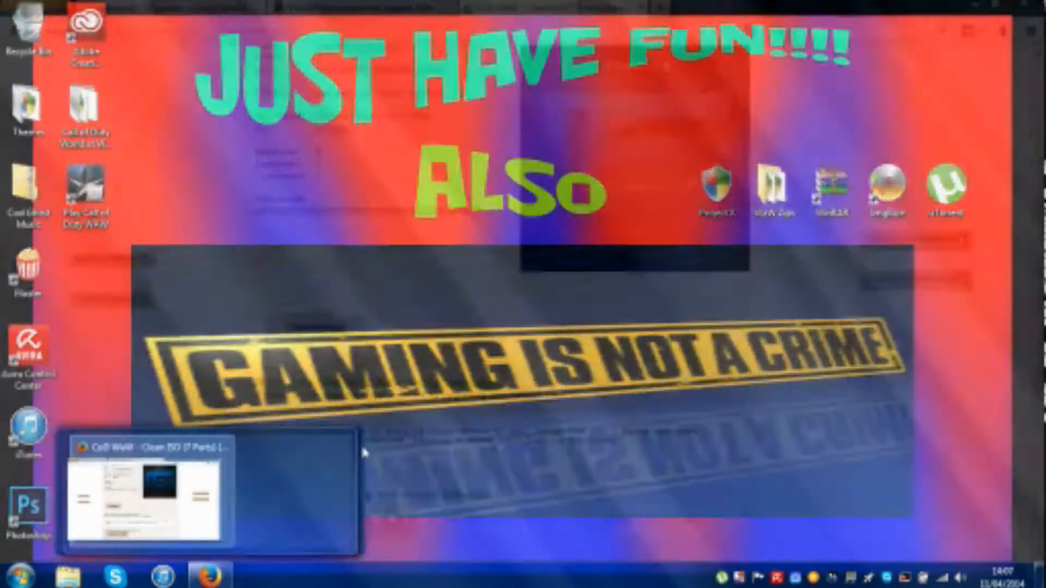
left_click(977, 5)
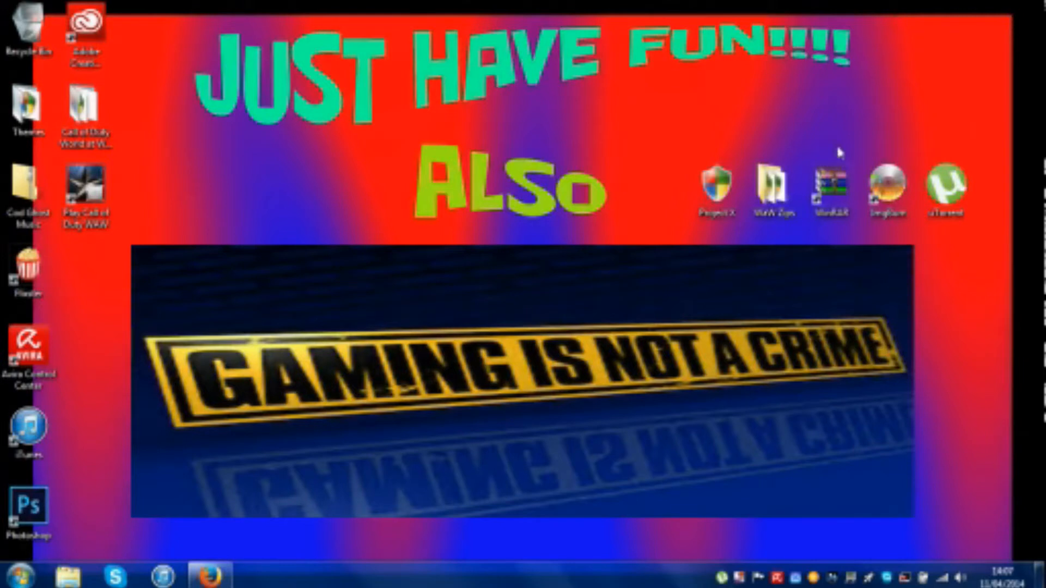
Move the WaW Zips folder on the desktop out of the shortcut row to the spot directly below it.
left_click_drag(792, 210, 714, 403)
left_click(845, 333)
left_click_drag(782, 215, 782, 283)
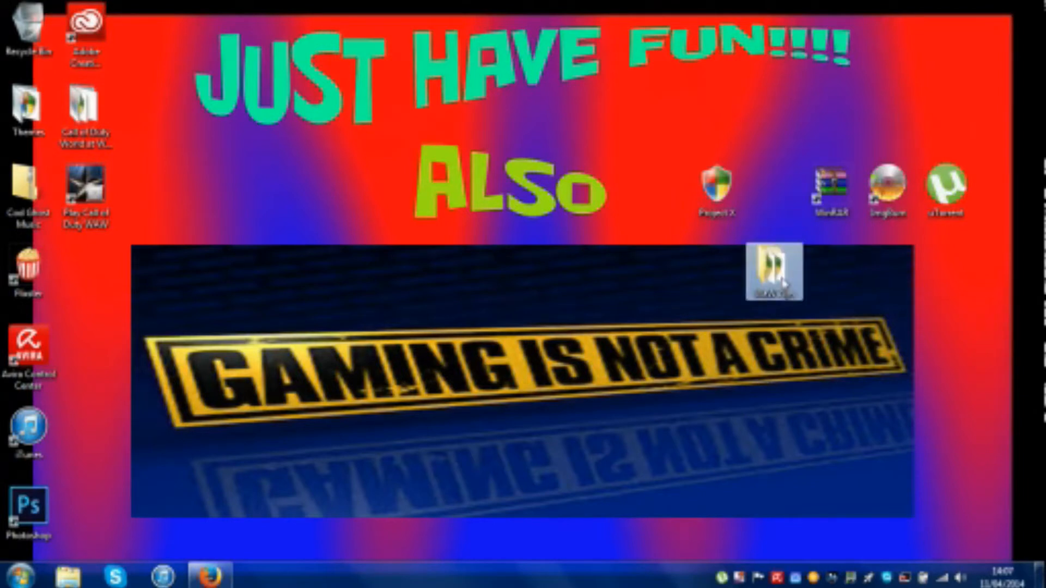
double_click(784, 282)
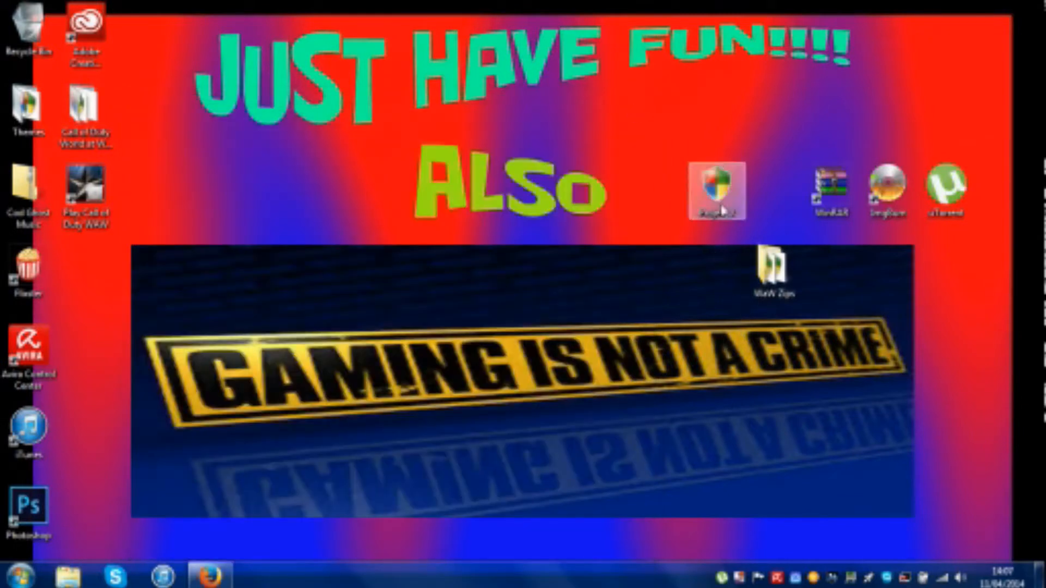
Move the Project X archive down beside the WaW Zips folder, view its contents in WinRAR, and close the archive.
mouse_move(695, 210)
left_mouse_down()
mouse_move(607, 276)
mouse_move(610, 259)
mouse_move(608, 274)
mouse_move(719, 258)
mouse_move(717, 212)
mouse_move(700, 215)
left_mouse_up()
left_click_drag(699, 209, 674, 248)
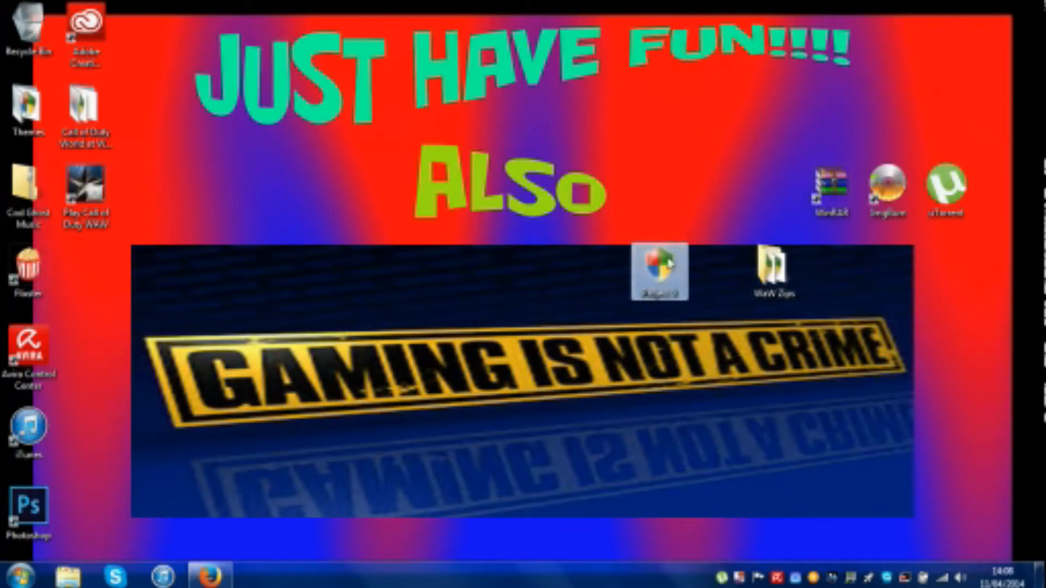
double_click(669, 264)
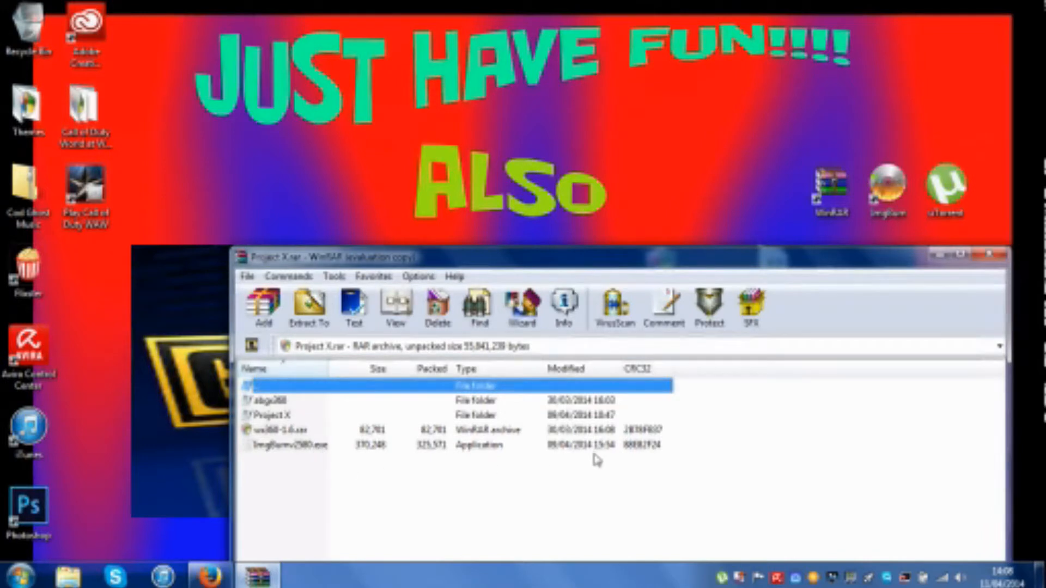
left_click(991, 255)
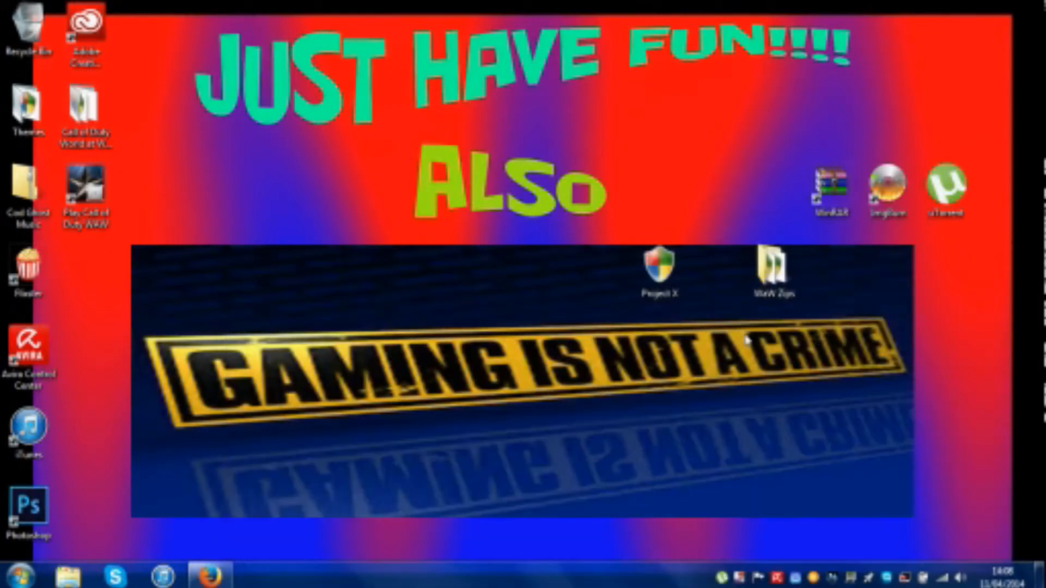
Extract the Project X archive directly onto the desktop and move the extracted Project X folder above the JUST HAVE FUN wallpaper text.
right_click(673, 286)
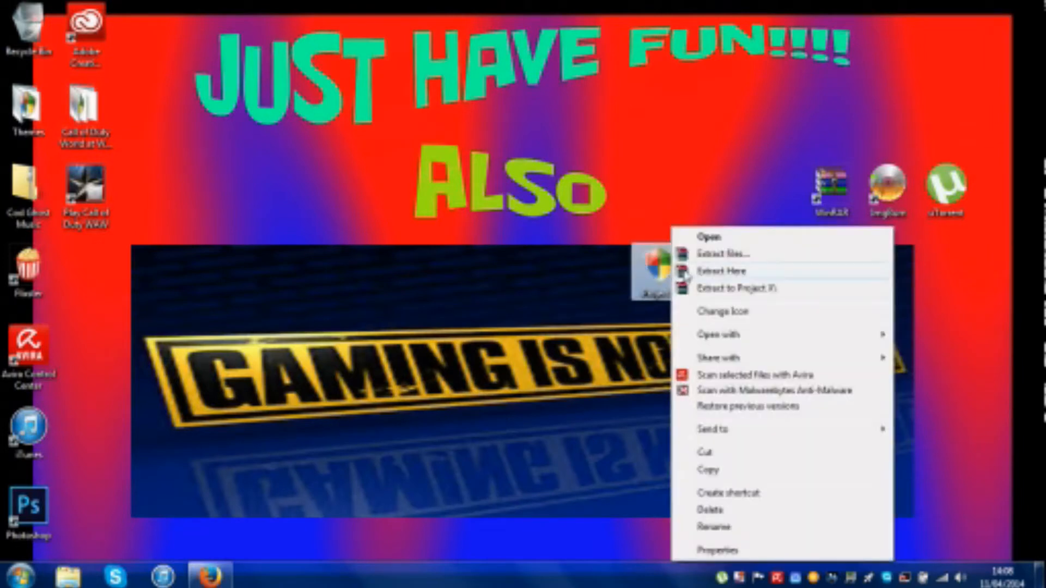
left_click(689, 275)
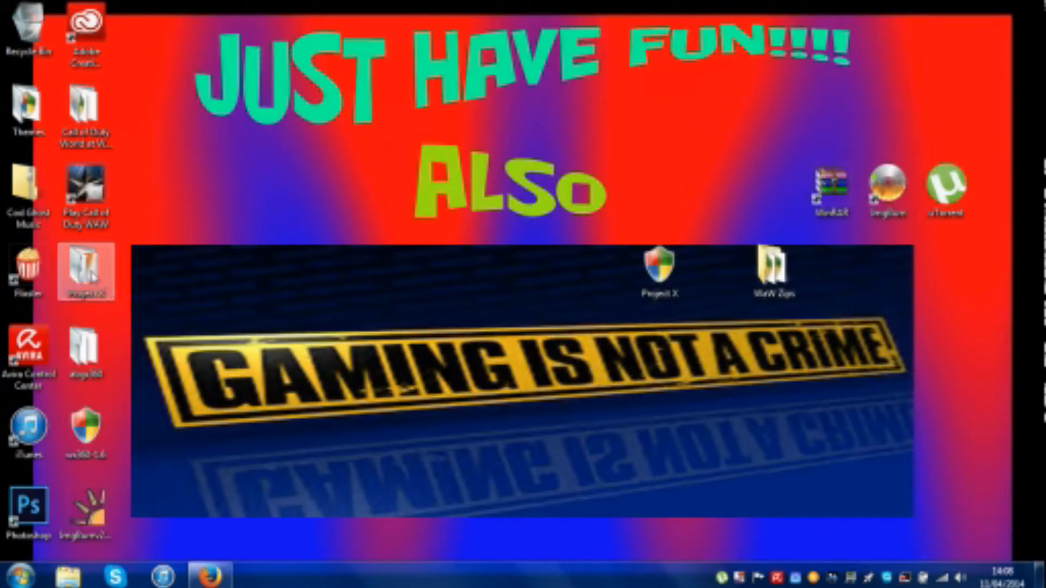
left_click_drag(93, 278, 459, 68)
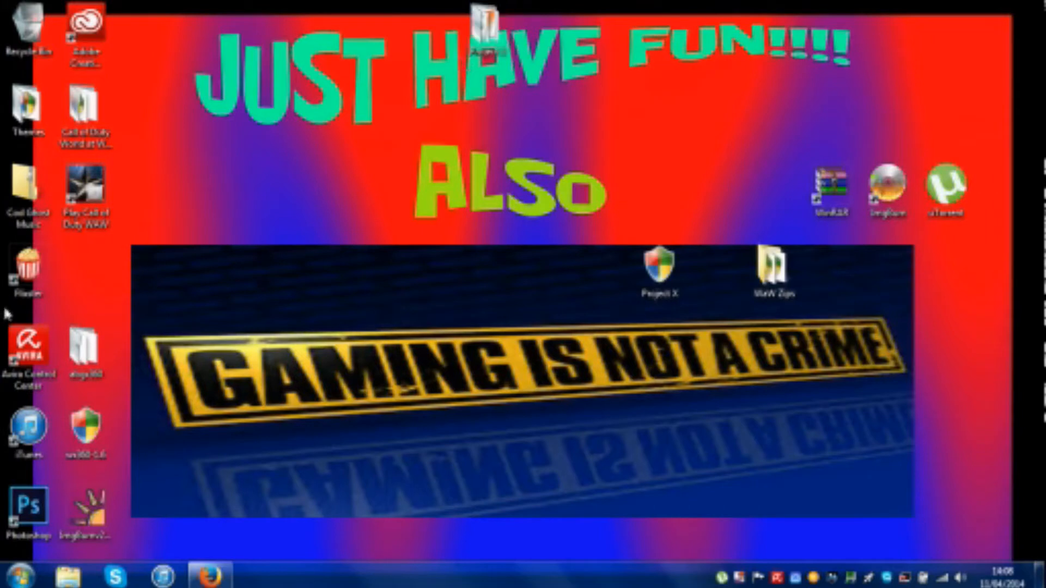
Move the Project X archive one row lower and line up the abgx360 folder and wx360-1.6 archive beside the WinRAR shortcut.
mouse_move(99, 325)
left_mouse_down()
mouse_move(456, 285)
mouse_move(660, 221)
left_mouse_up()
left_click_drag(733, 208, 789, 182)
left_click_drag(677, 267, 773, 188)
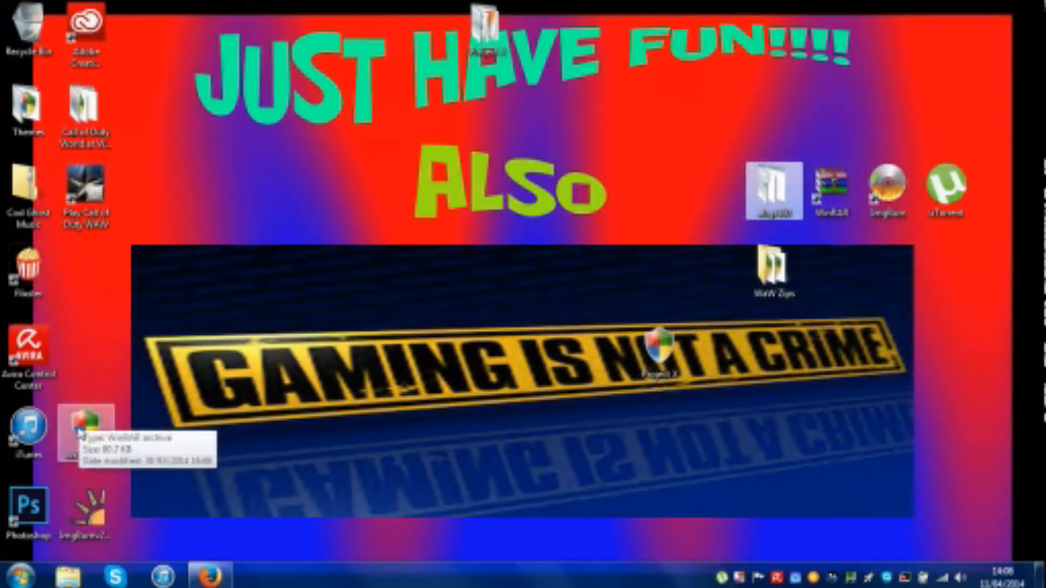
left_click_drag(84, 424, 715, 188)
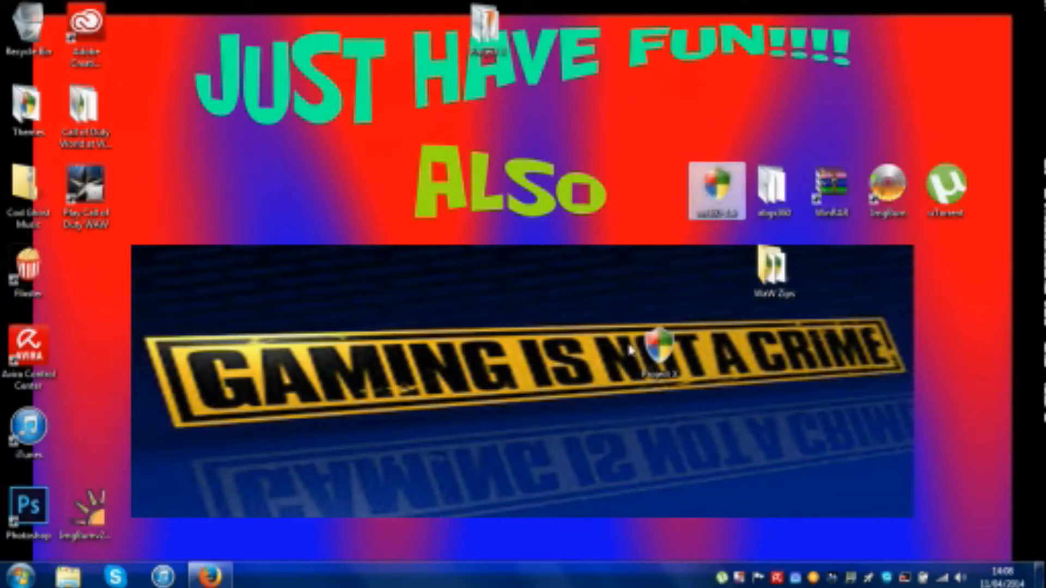
Move the extracted ImgBurnv2580 setup file to the Recycle Bin and empty the bin to delete it permanently.
left_click_drag(87, 512, 828, 351)
left_click_drag(884, 398, 27, 23)
right_click(24, 14)
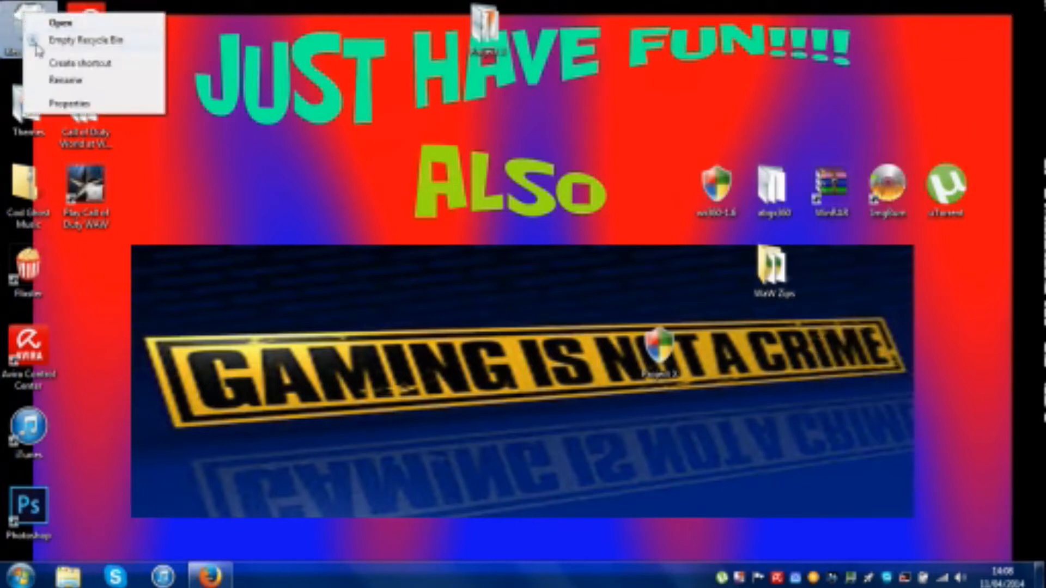
left_click(38, 42)
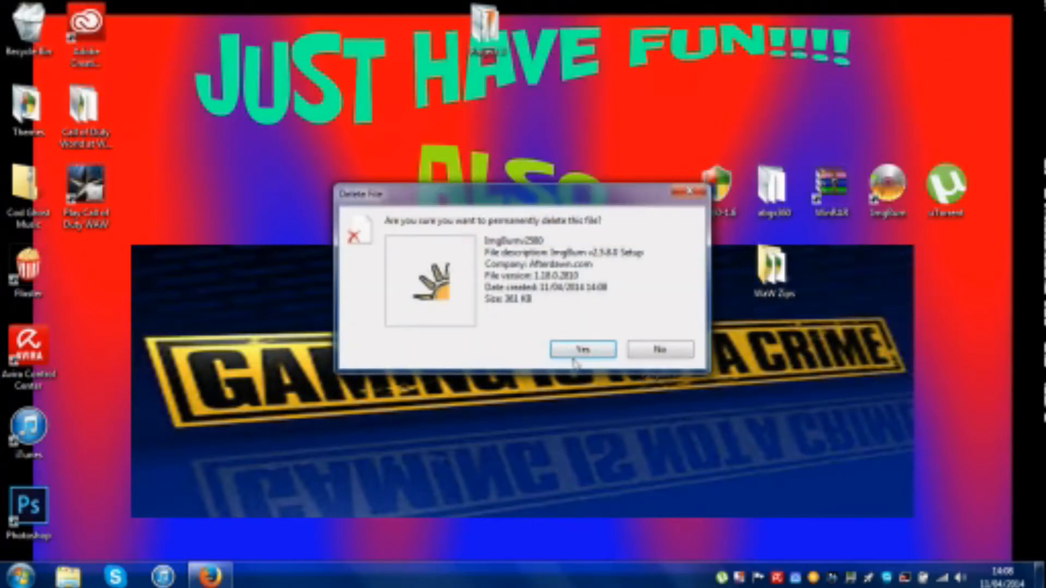
left_click(573, 356)
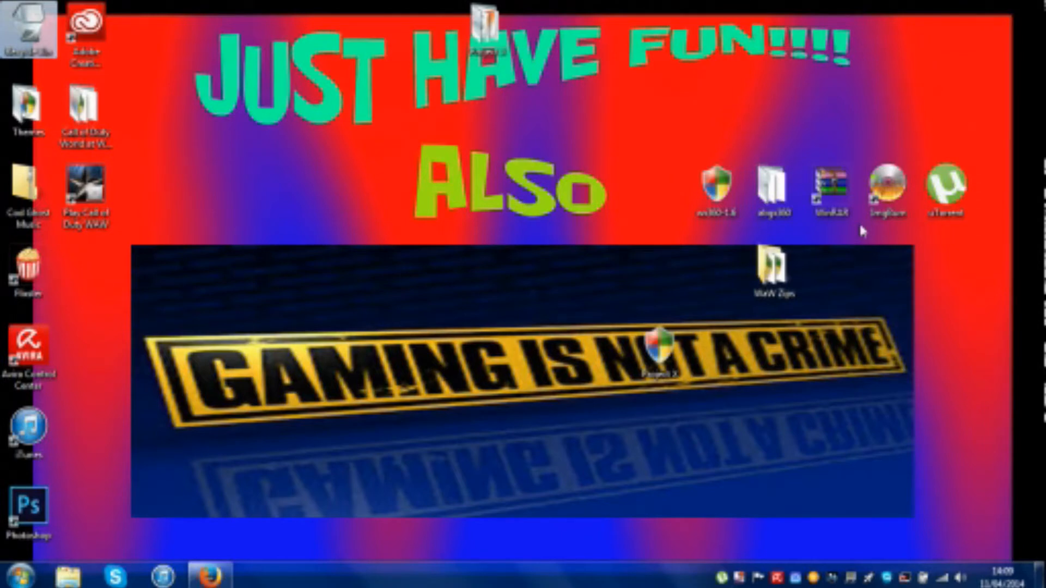
left_click_drag(860, 231, 597, 342)
left_click(748, 336)
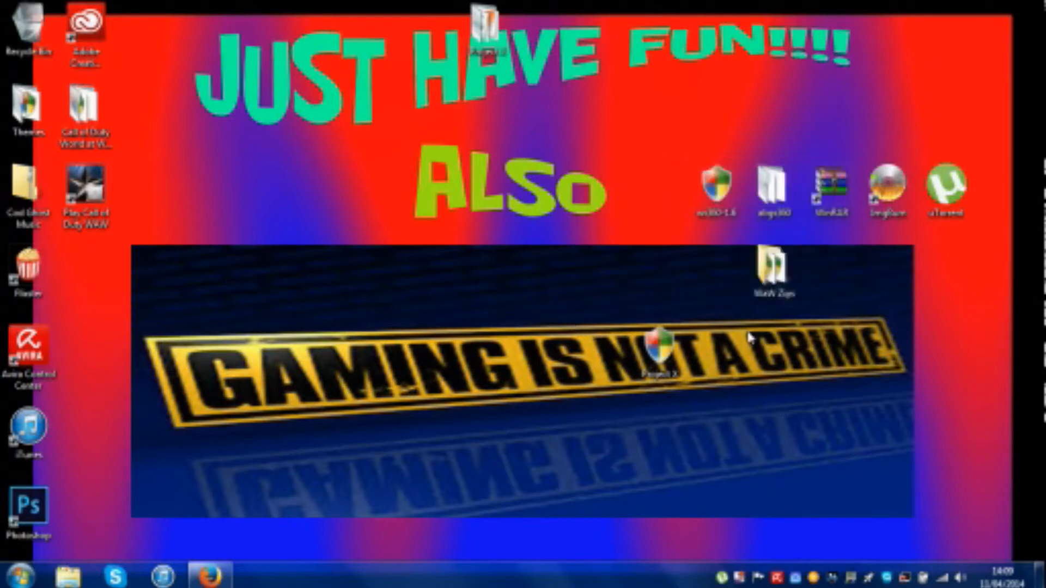
Create a new folder on the desktop and put the extracted Project X folder inside it.
right_click(526, 106)
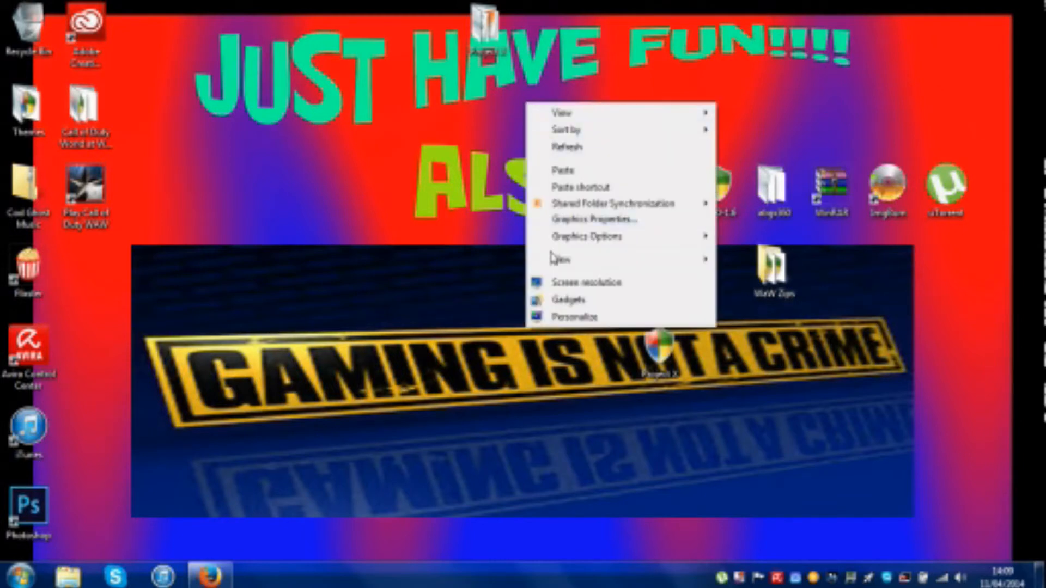
mouse_move(553, 261)
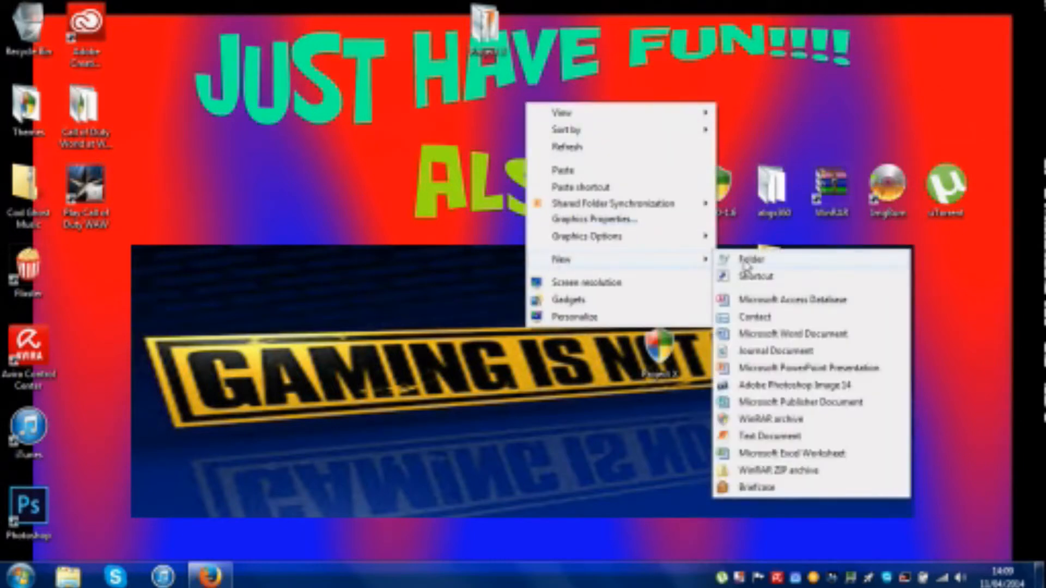
left_click(745, 264)
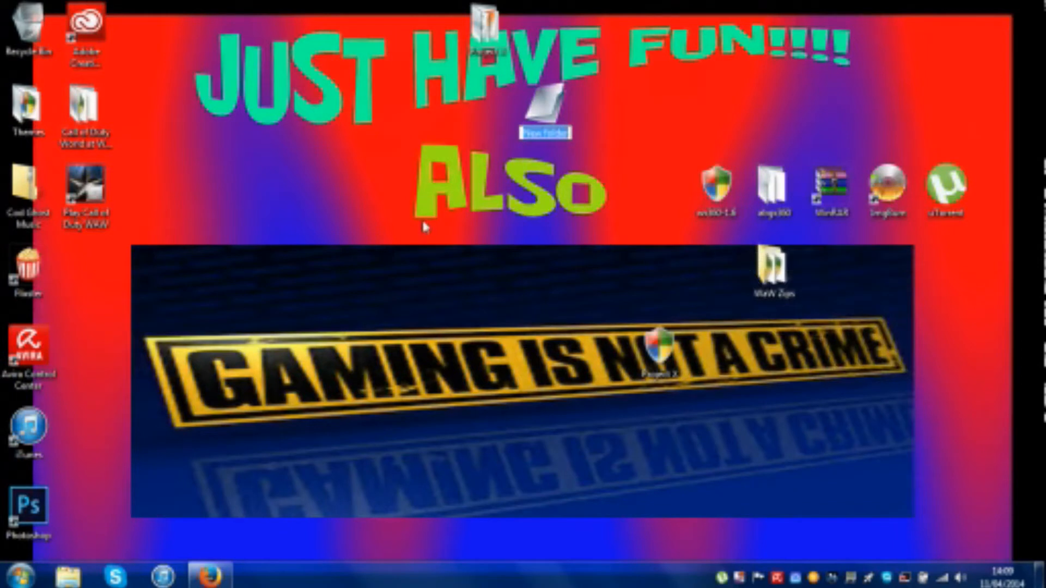
key("Return")
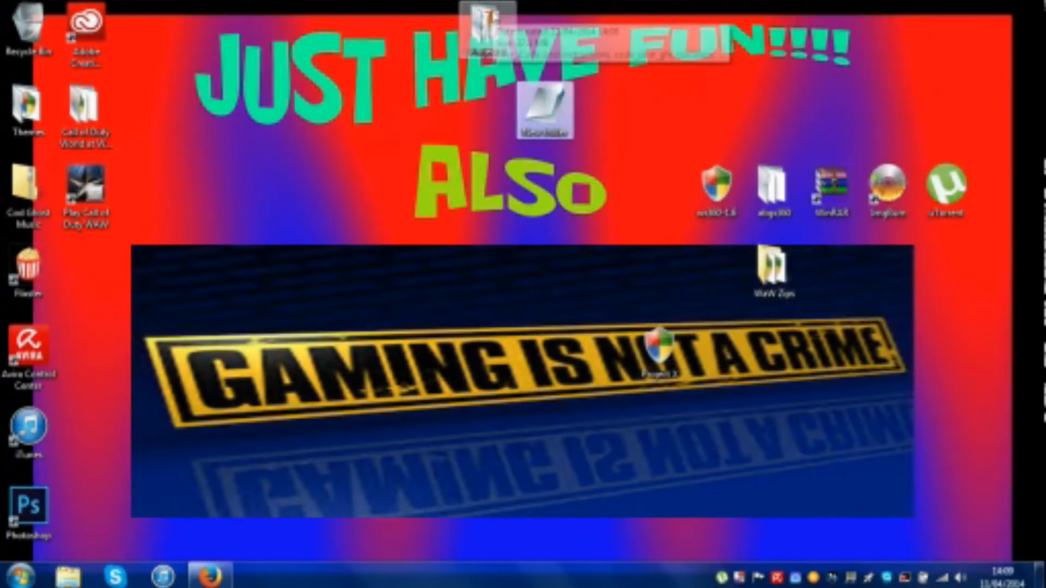
left_click(495, 16)
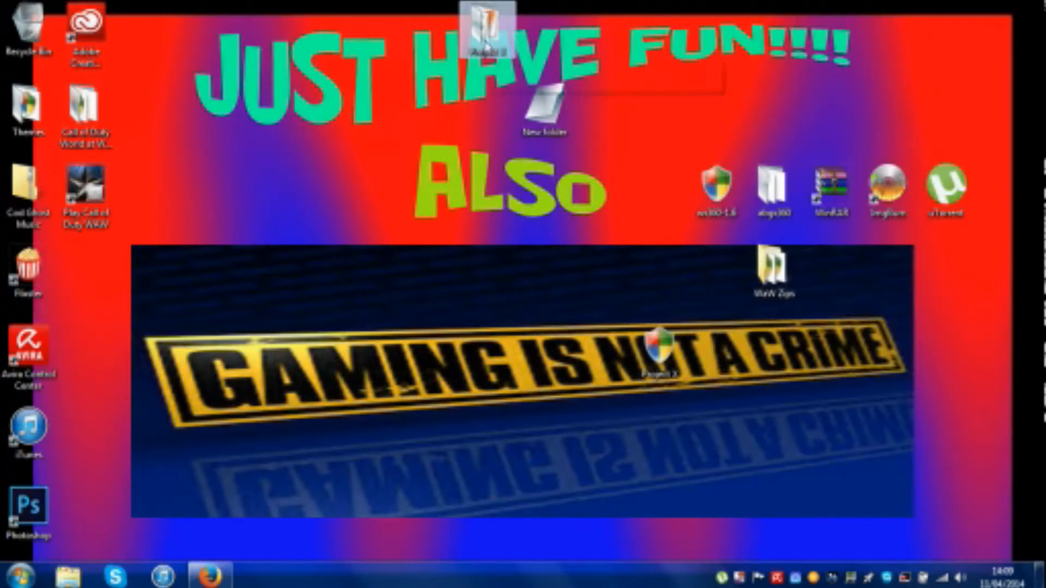
left_click_drag(490, 33, 533, 109)
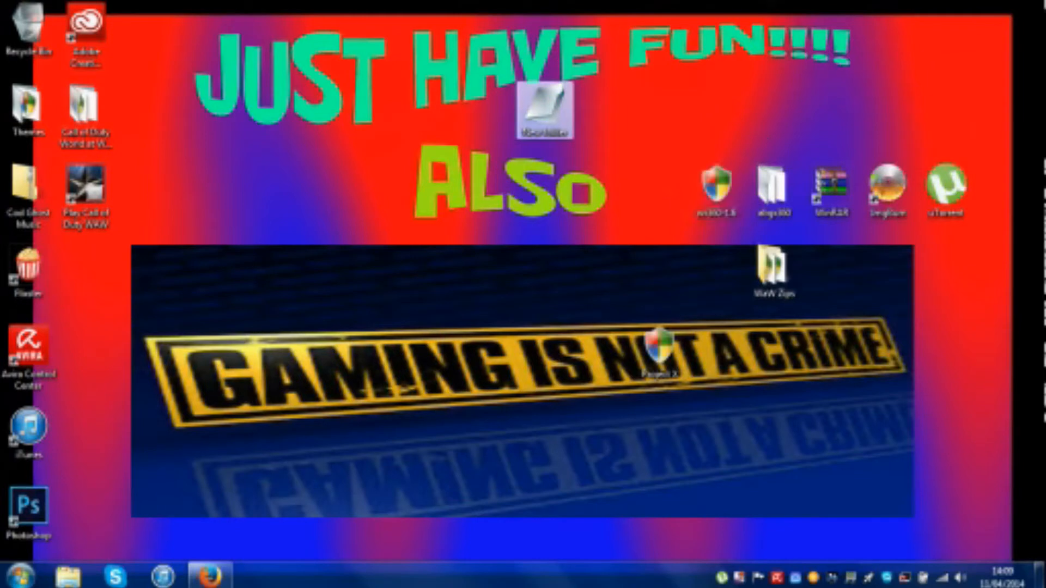
Rename the new desktop folder as Project X.
right_click(556, 111)
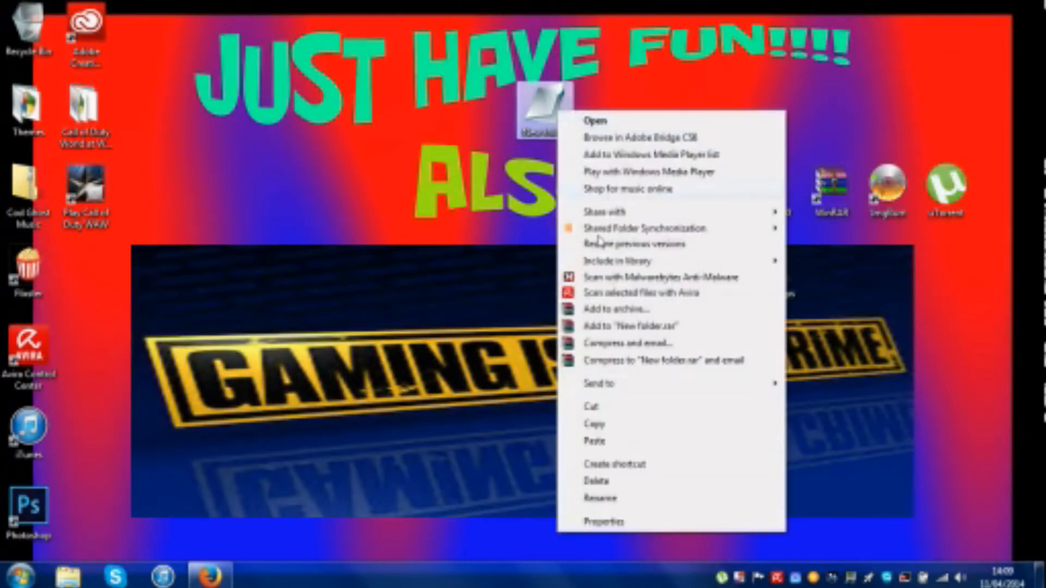
left_click(602, 499)
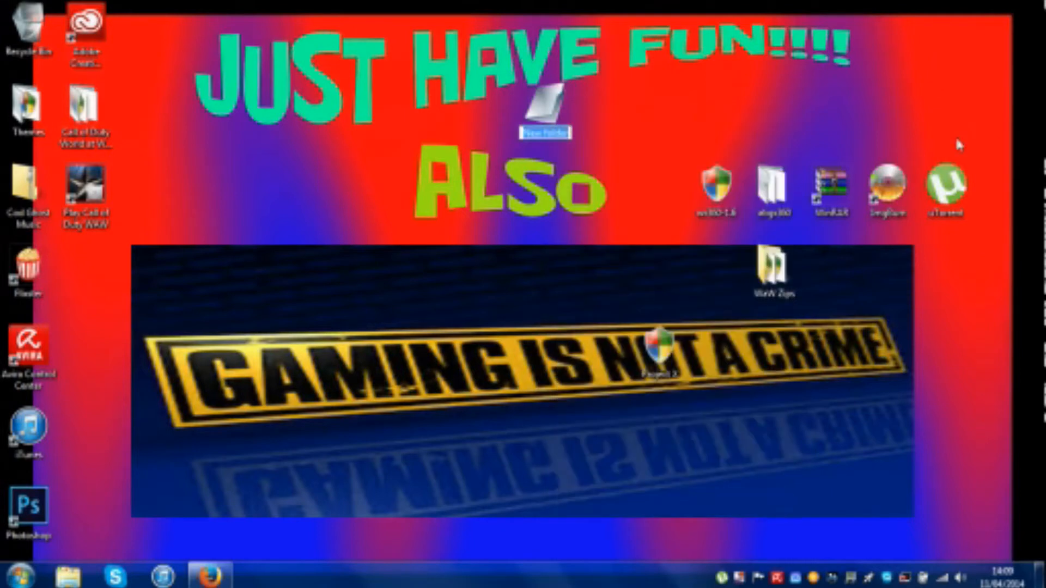
type("Proj")
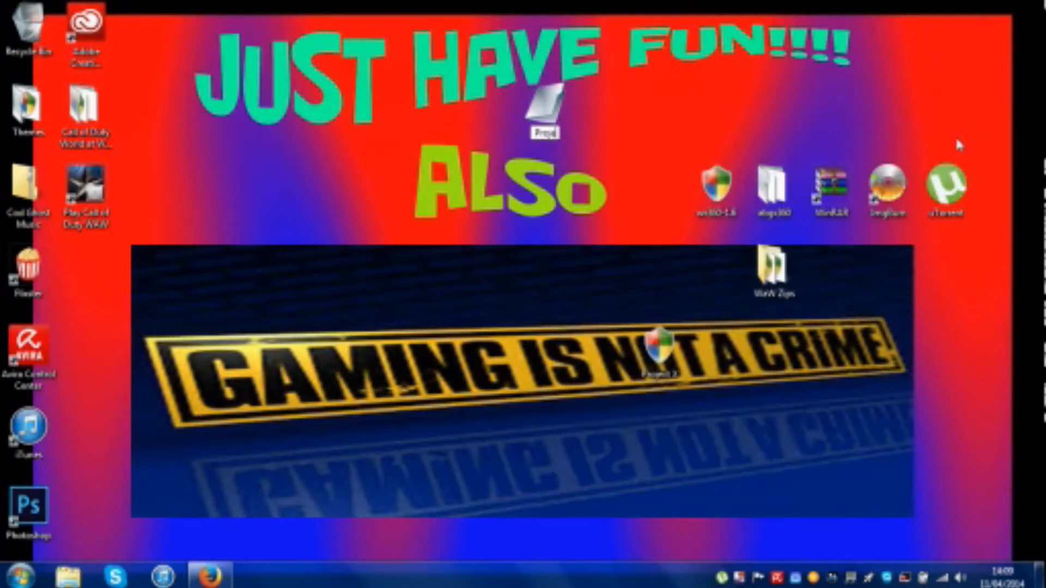
type("ect X")
key("Return")
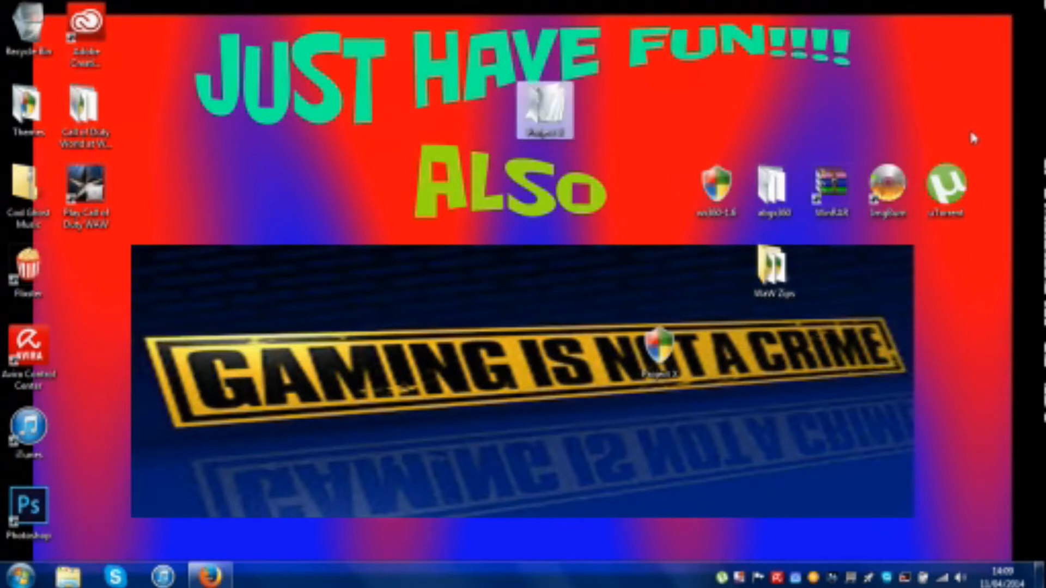
Open the new Project X folder, view the contents of the Project X folder nested inside it, and close the window.
double_click(536, 126)
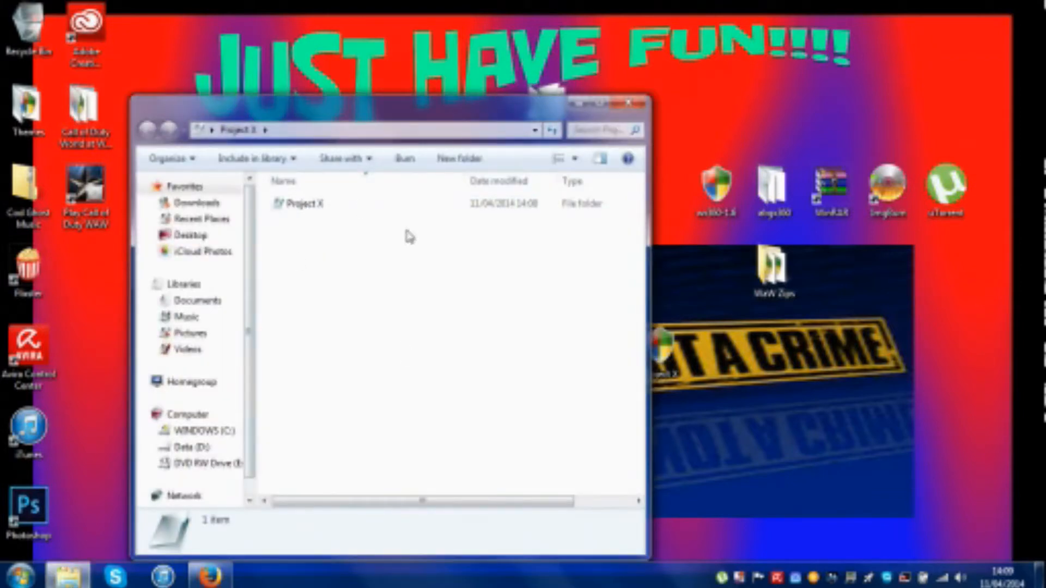
double_click(328, 202)
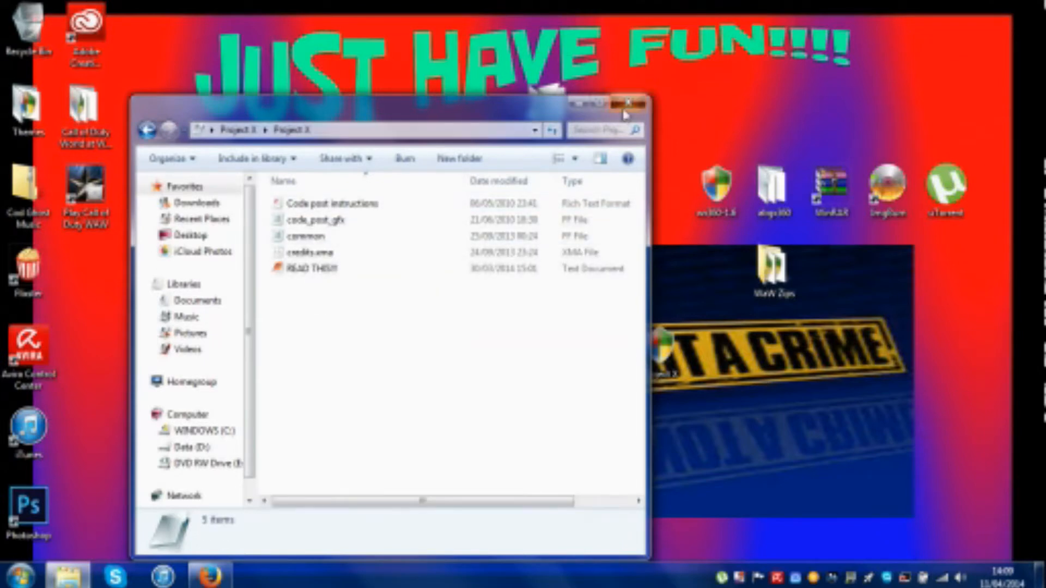
left_click(629, 102)
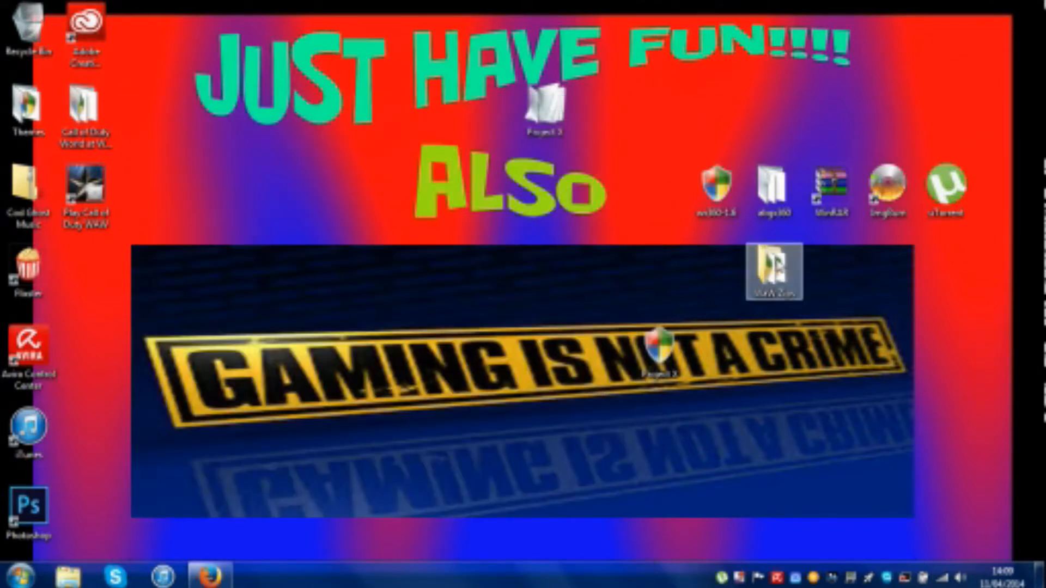
Extract X360CoDWaW.part1 from the WaW Zips folder into the Project X folder on the desktop, using the default extraction options.
double_click(774, 267)
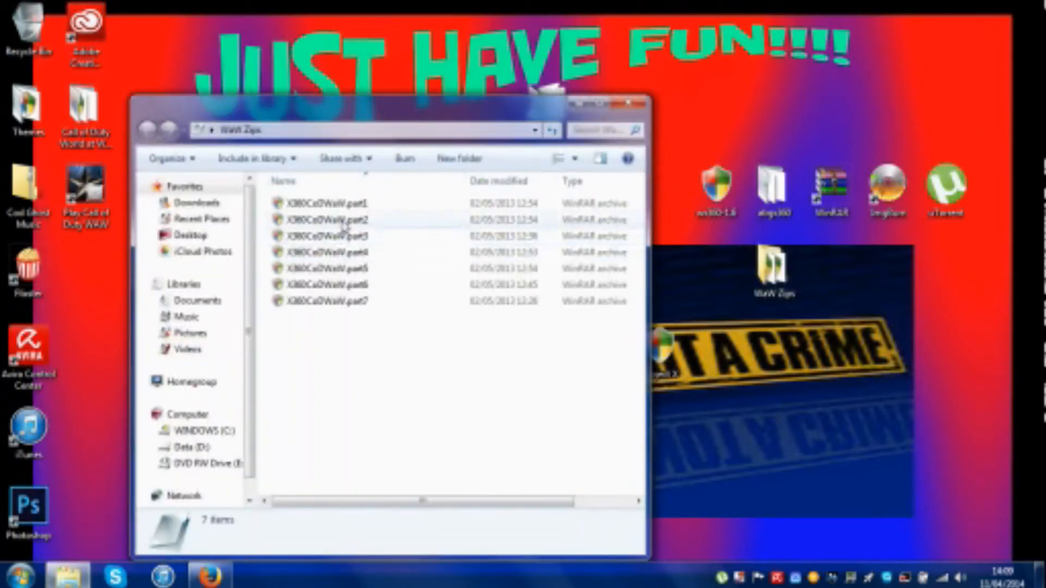
right_click(341, 206)
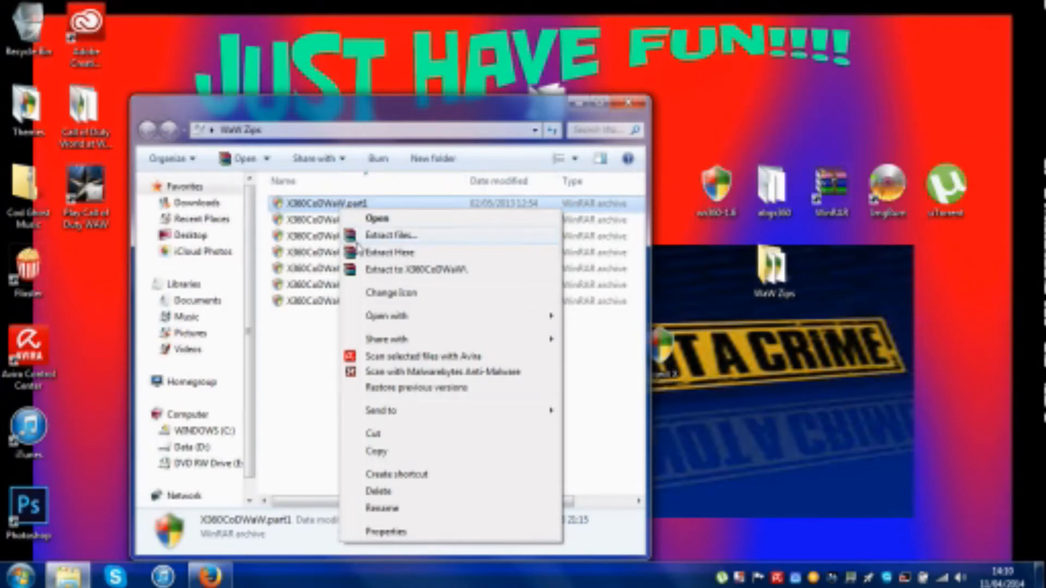
left_click(357, 241)
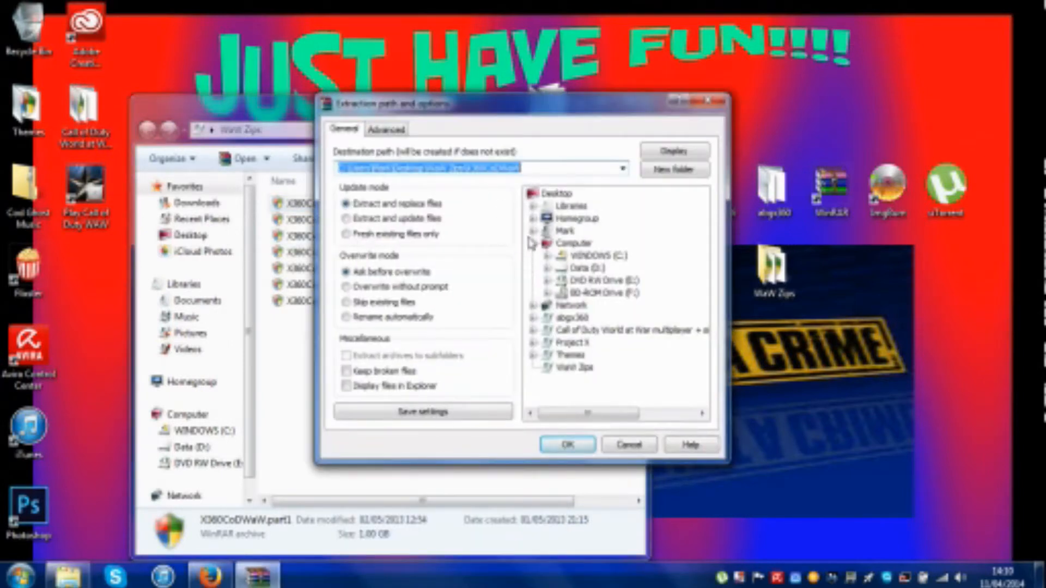
left_click(533, 231)
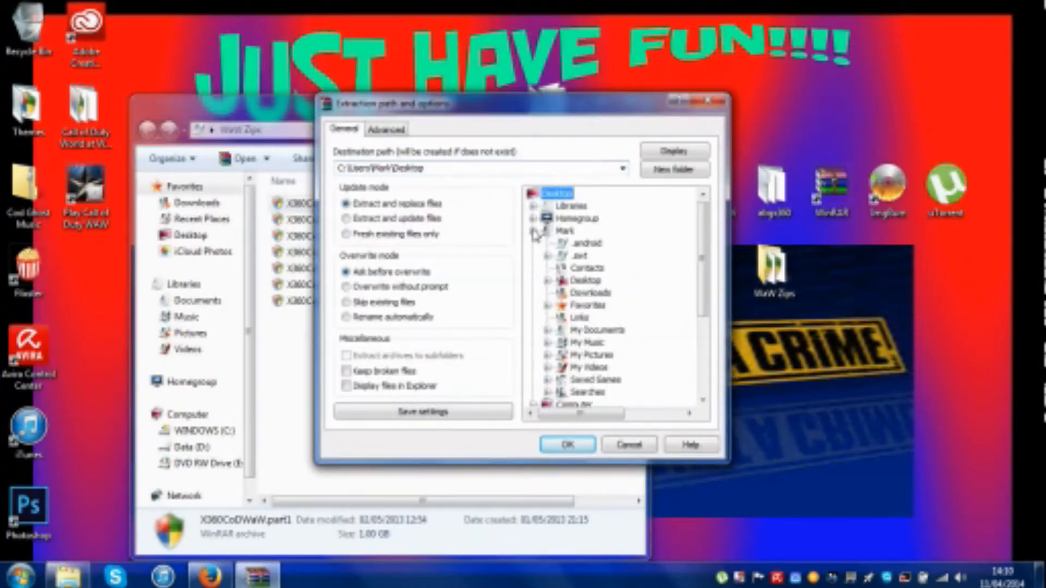
left_click(548, 282)
left_click(588, 319)
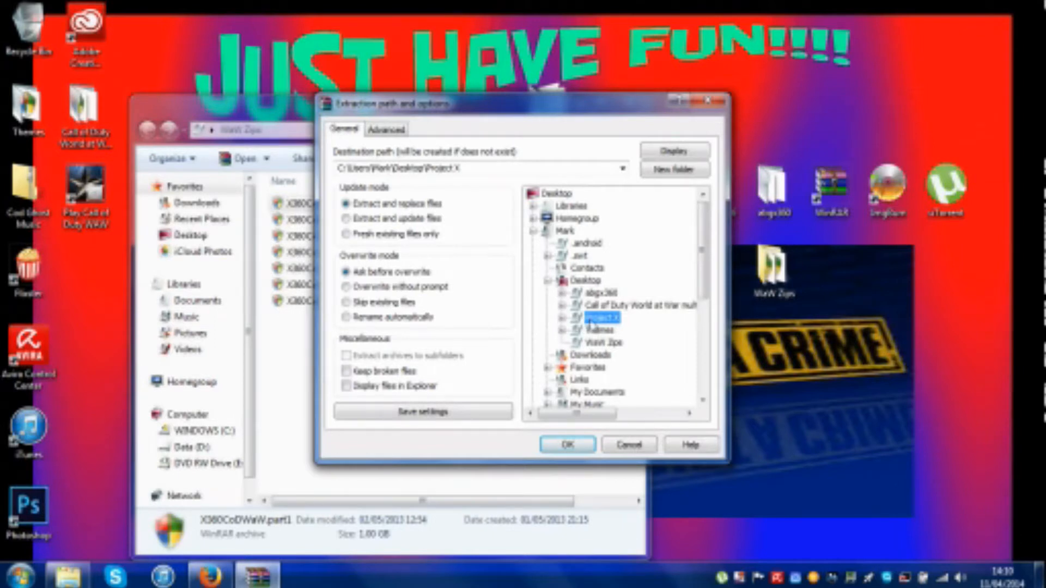
left_click(554, 450)
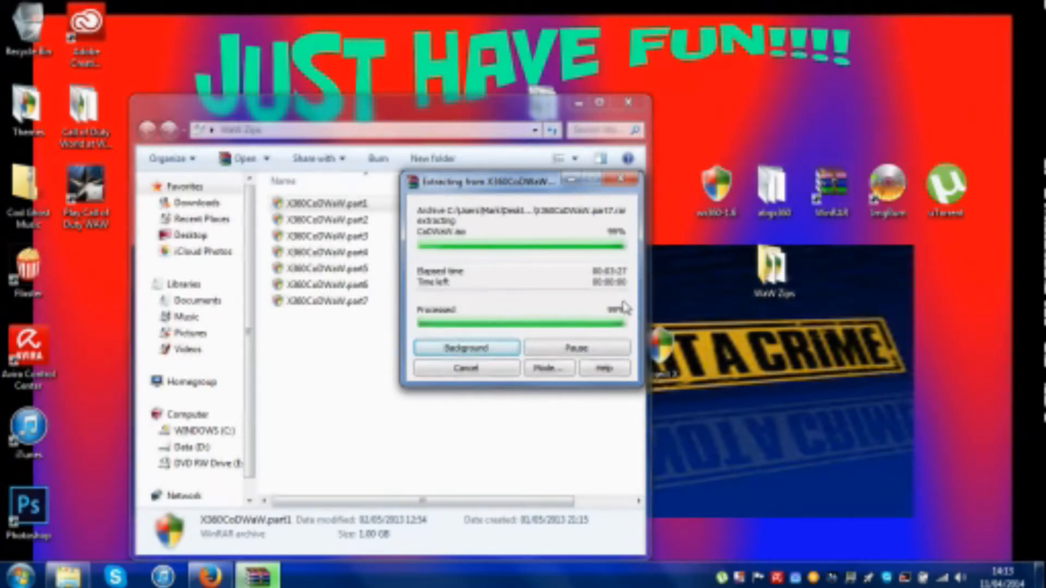
Close the WaW Zips window and open the Project X folder on the desktop to view the extracted files.
left_click(630, 103)
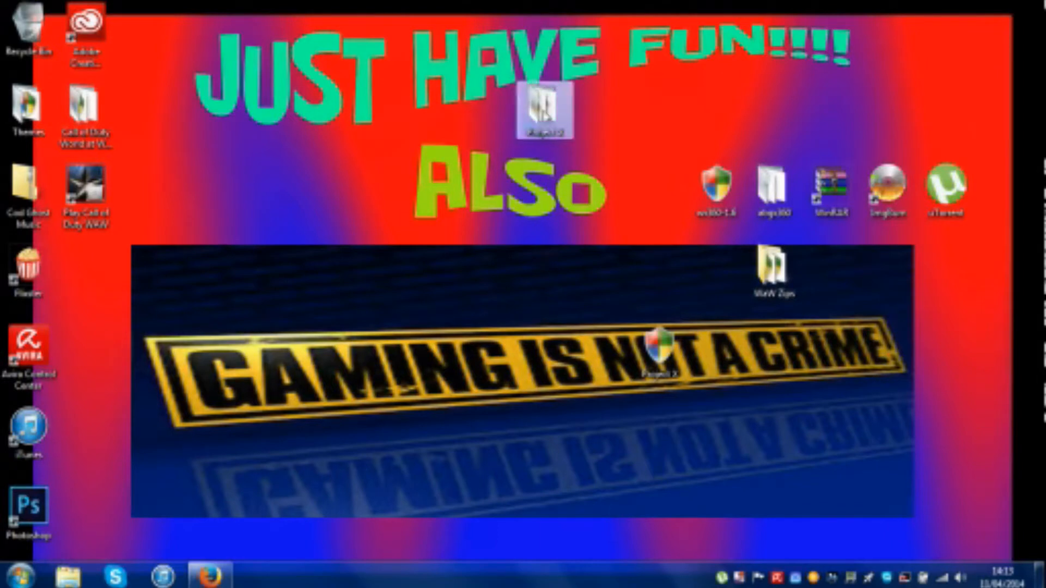
double_click(543, 111)
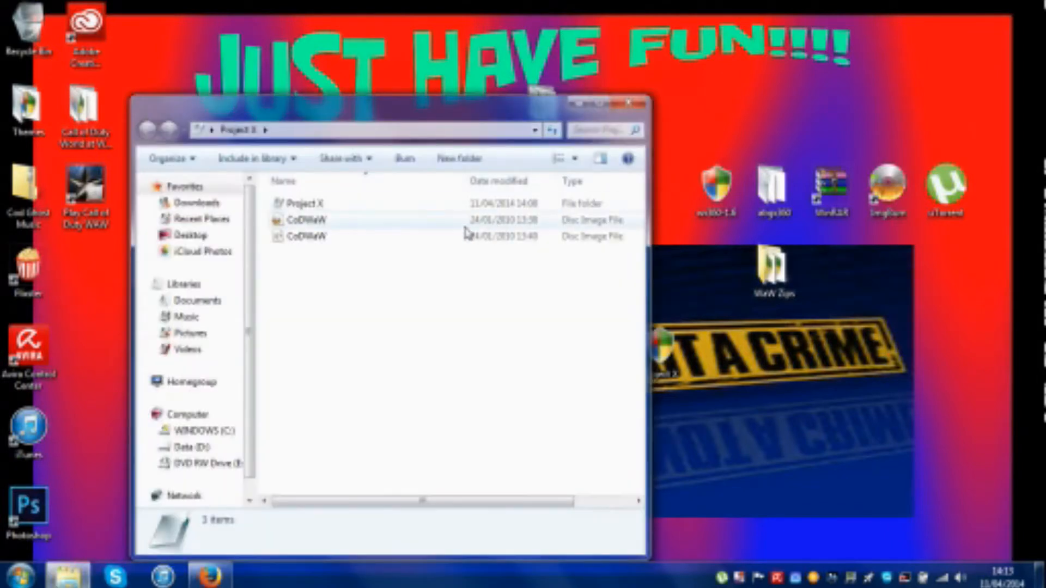
Narrow the Name column in the Project X folder and compare the sizes of the two CoDWaW disc image files.
left_click(457, 236)
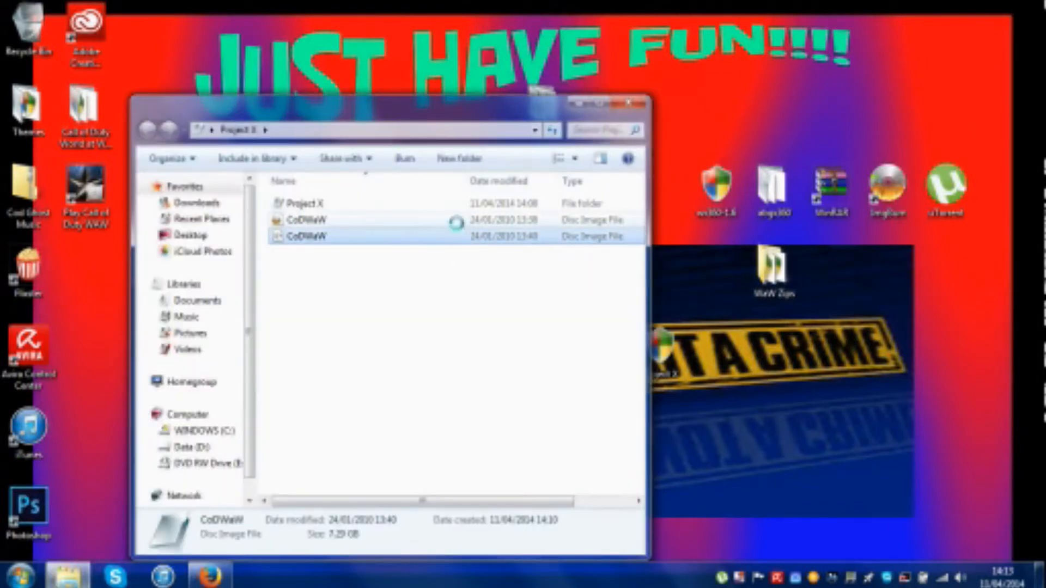
left_click(458, 222)
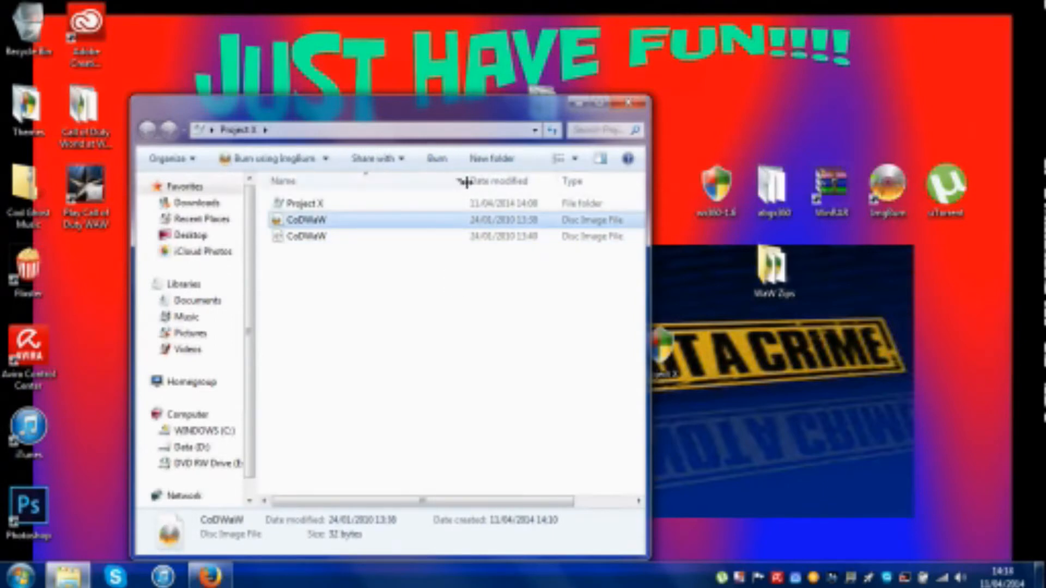
left_click_drag(464, 178, 381, 175)
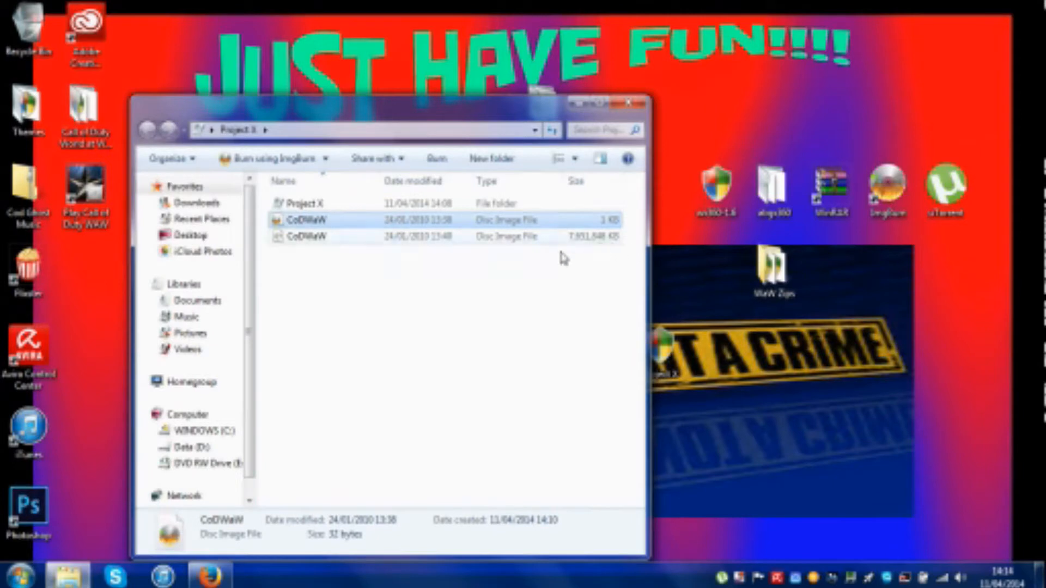
left_click(500, 261)
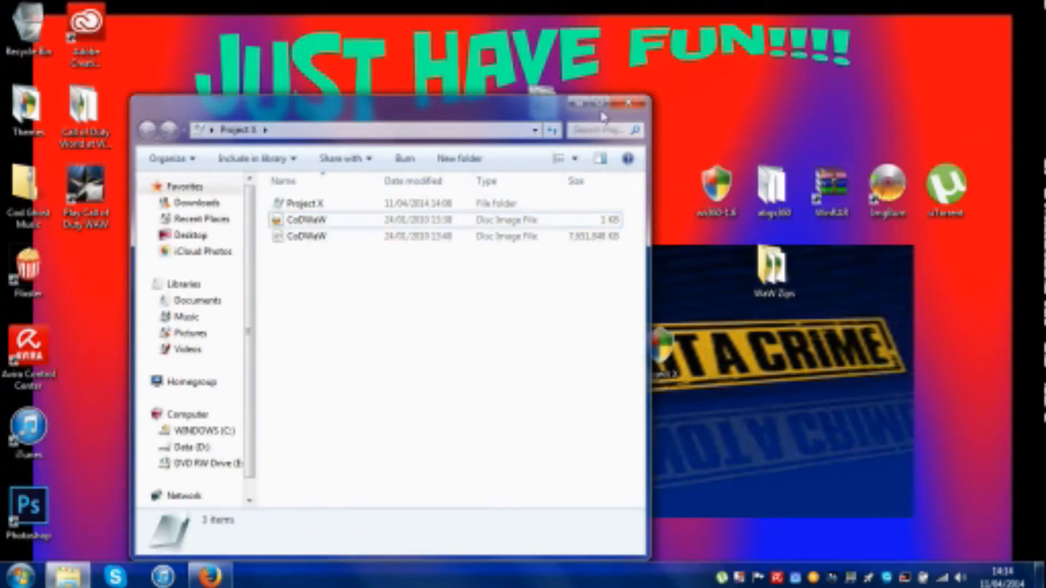
View the contents of the nested Project X folder, go back to its parent folder, and close the window.
left_click(514, 207)
double_click(514, 207)
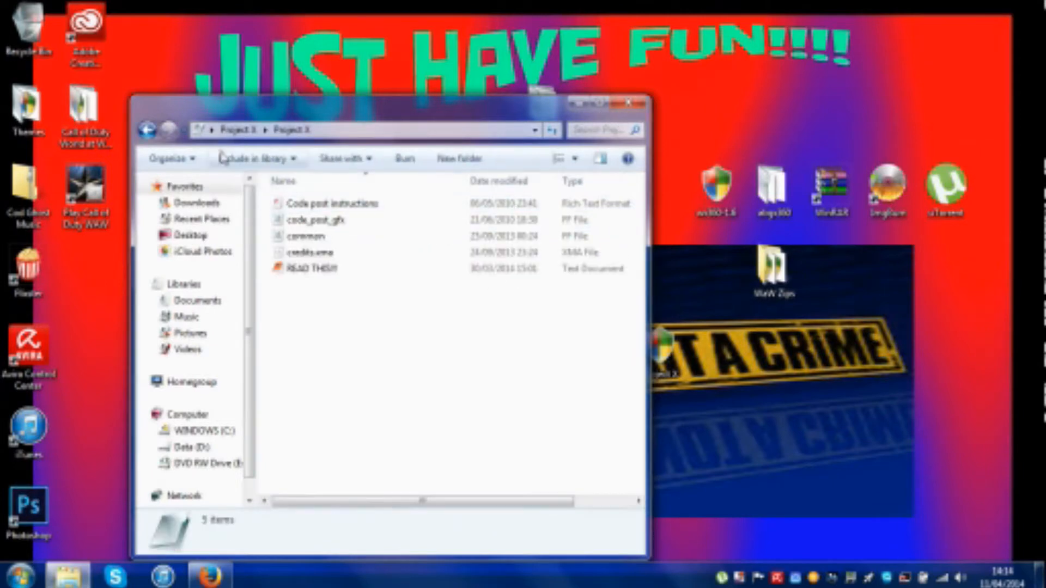
left_click(148, 130)
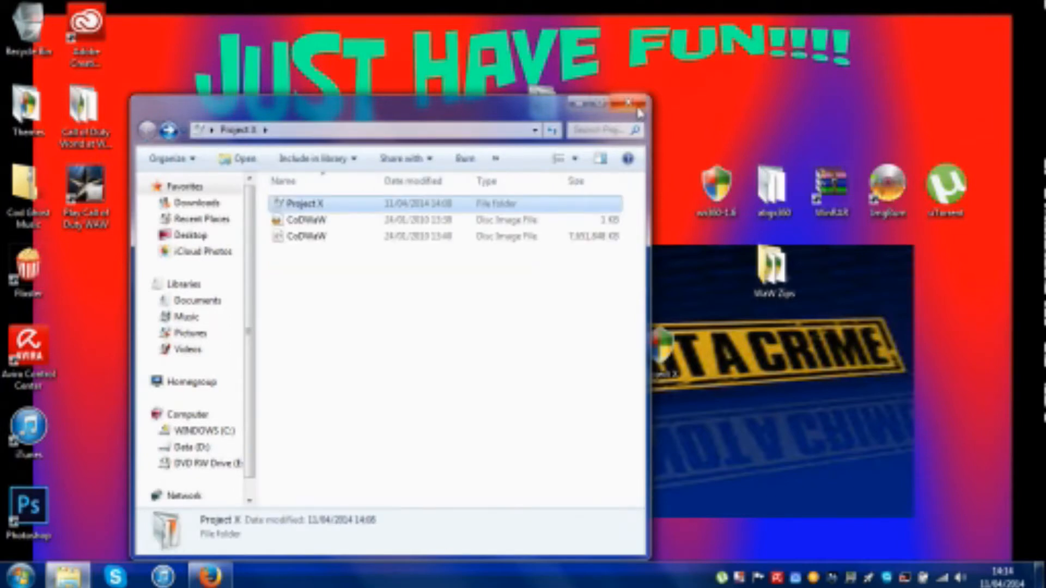
left_click(638, 108)
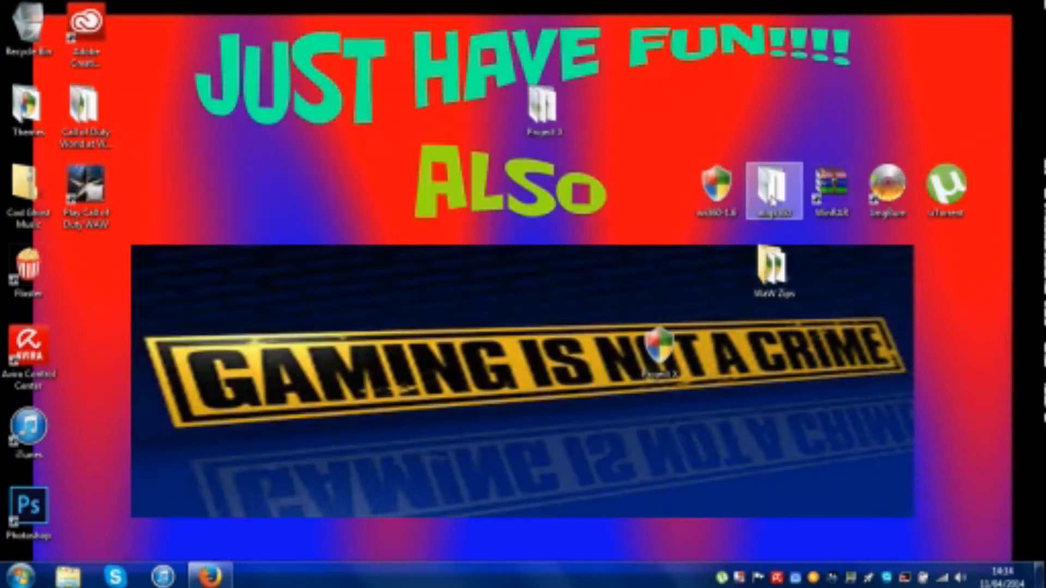
Launch abgx360gui from the abgx360 desktop folder and enable Check/Fix Video padding and Check for AnyDVD style game data corruption.
double_click(773, 191)
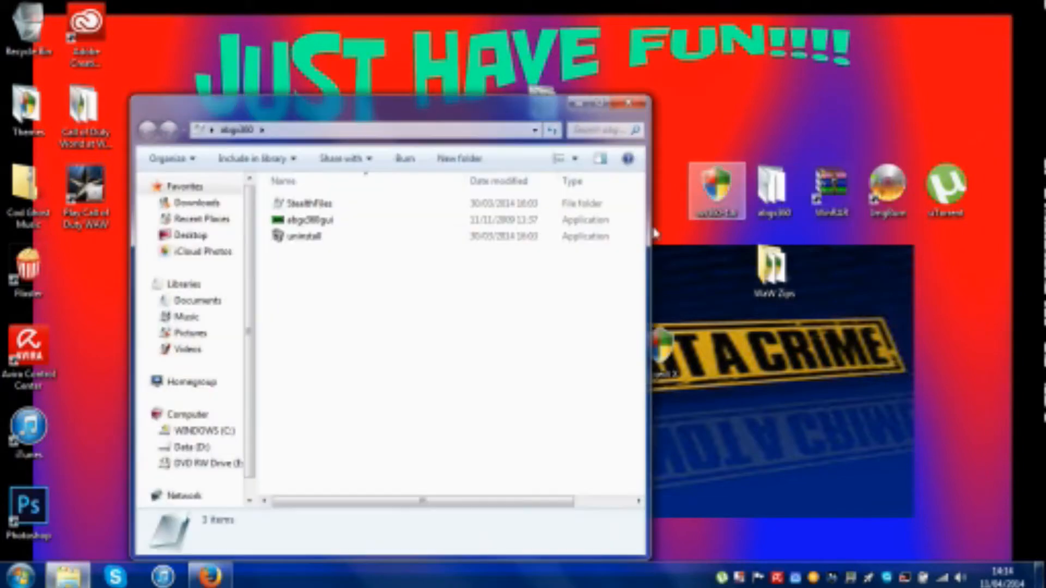
double_click(537, 226)
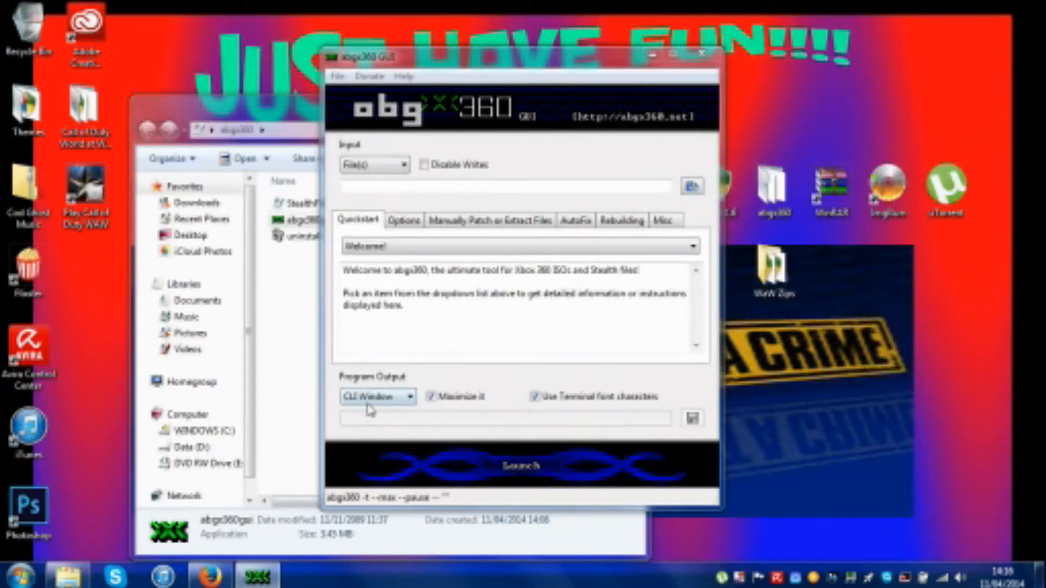
left_click(404, 222)
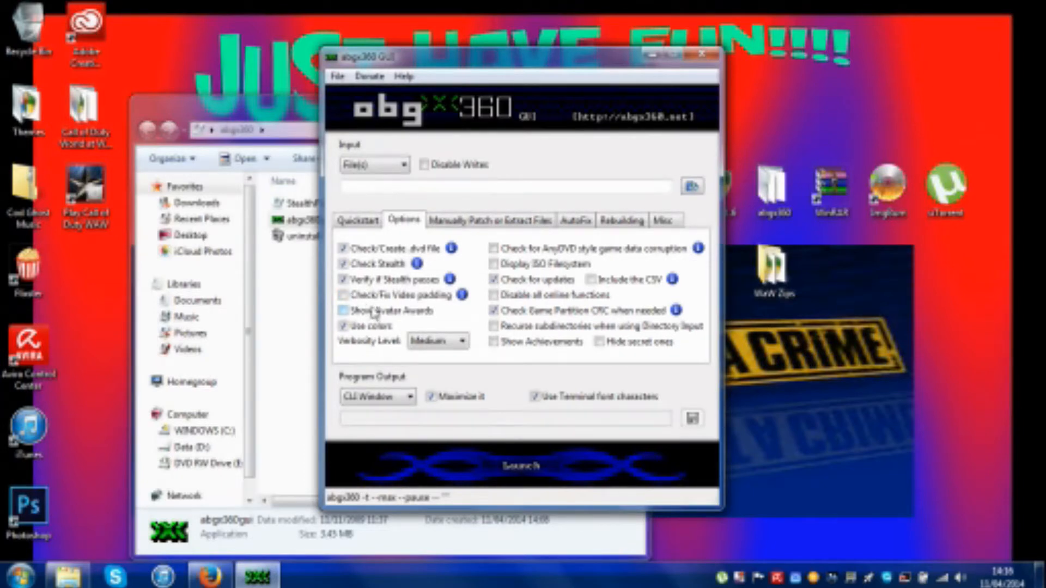
left_click(343, 296)
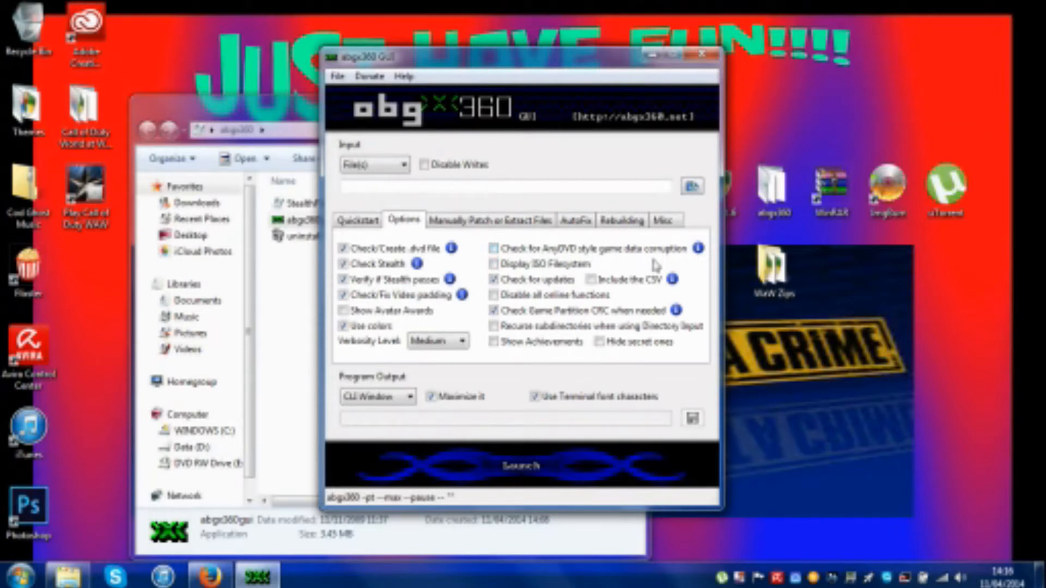
left_click(509, 254)
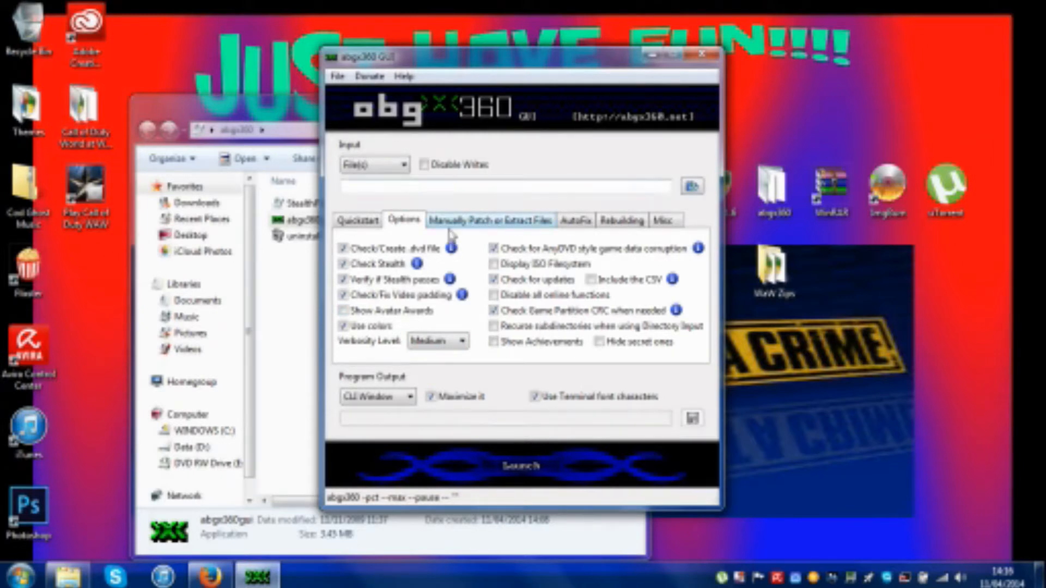
mouse_move(452, 250)
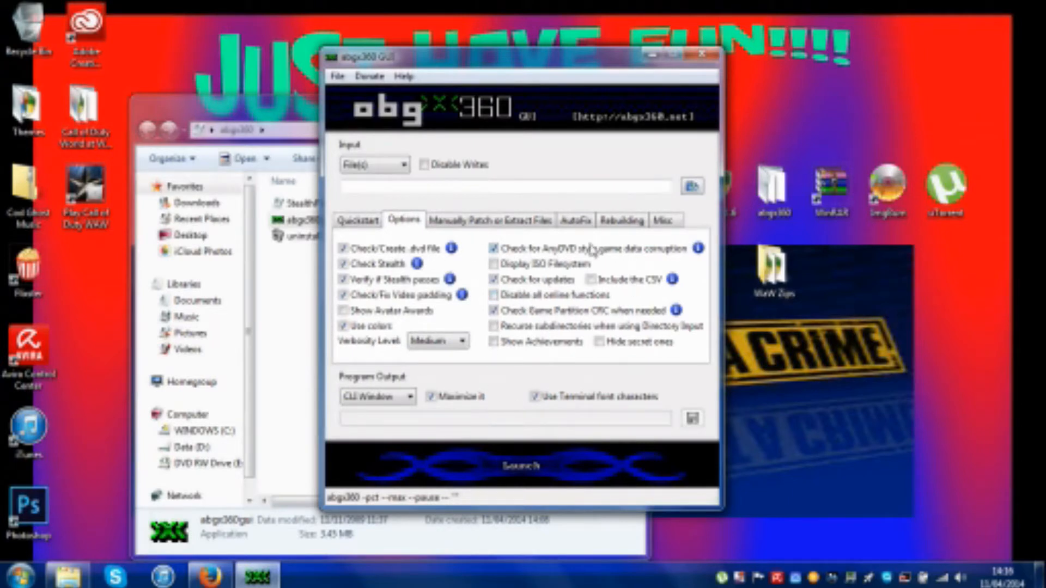
Set the AutoFix Threshold to Level 3 - AutoFix if stealth passes but fails verification.
left_click(530, 229)
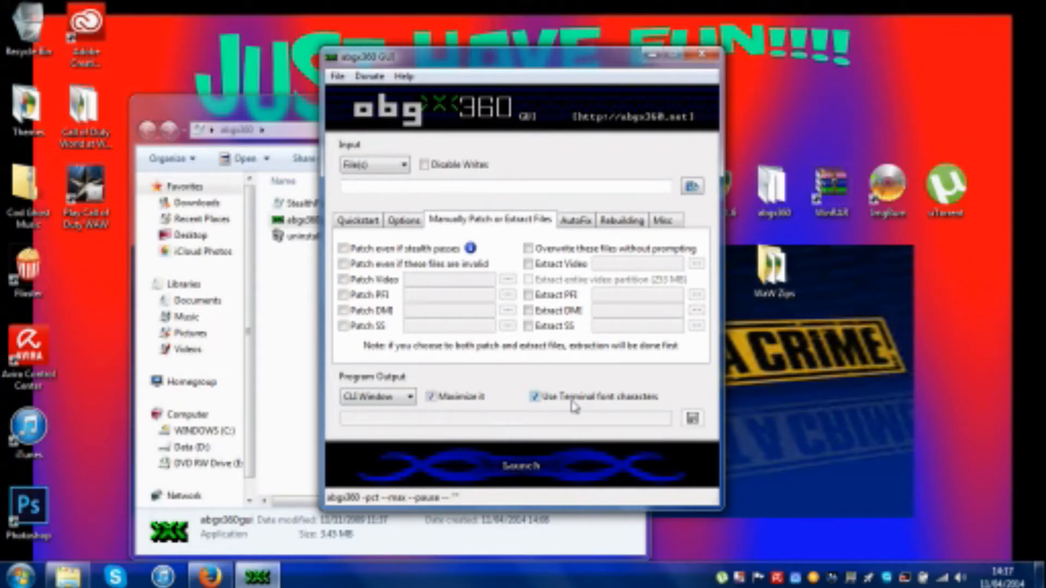
left_click(587, 227)
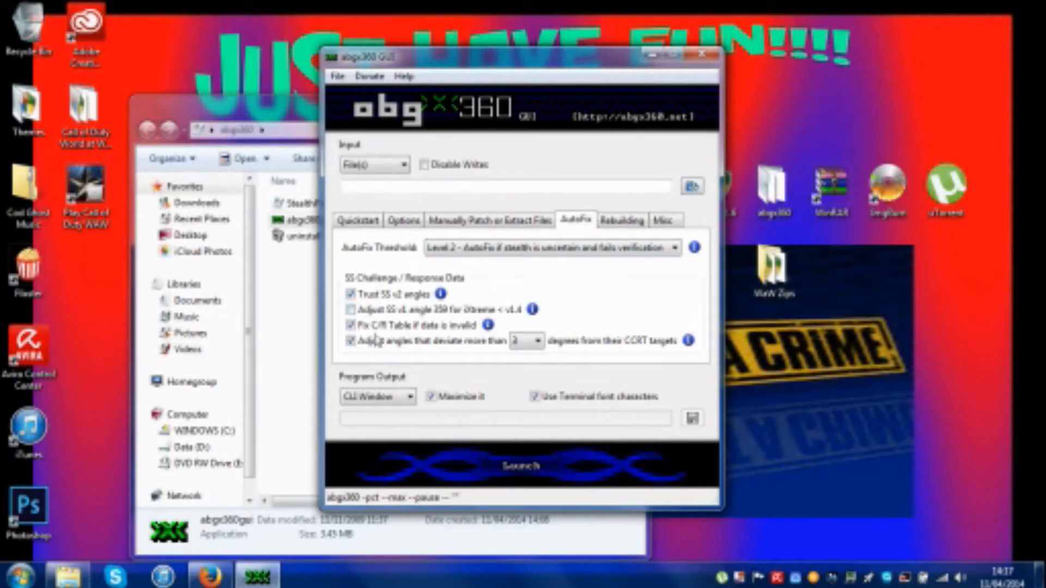
left_click(448, 249)
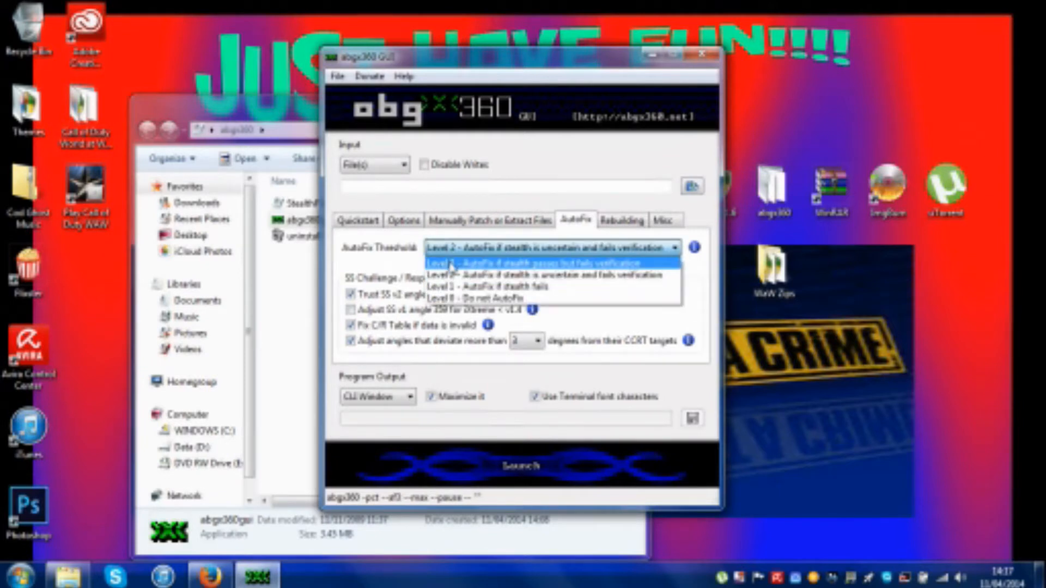
left_click(450, 264)
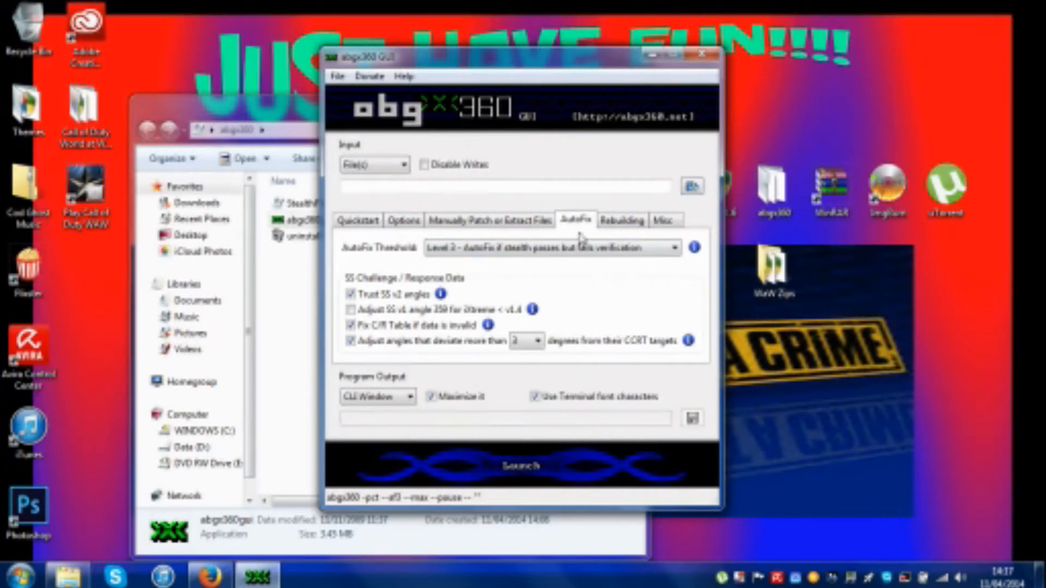
Set the console region to PAL (Europe) and SplitVid to "Add it if it doesn't exist or isn't valid".
left_click(611, 223)
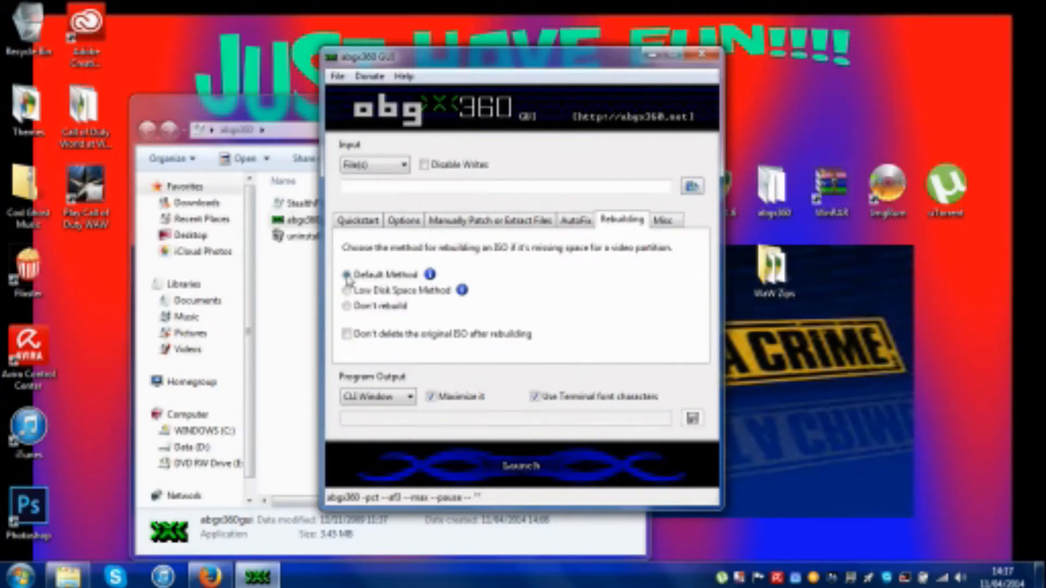
left_click(666, 220)
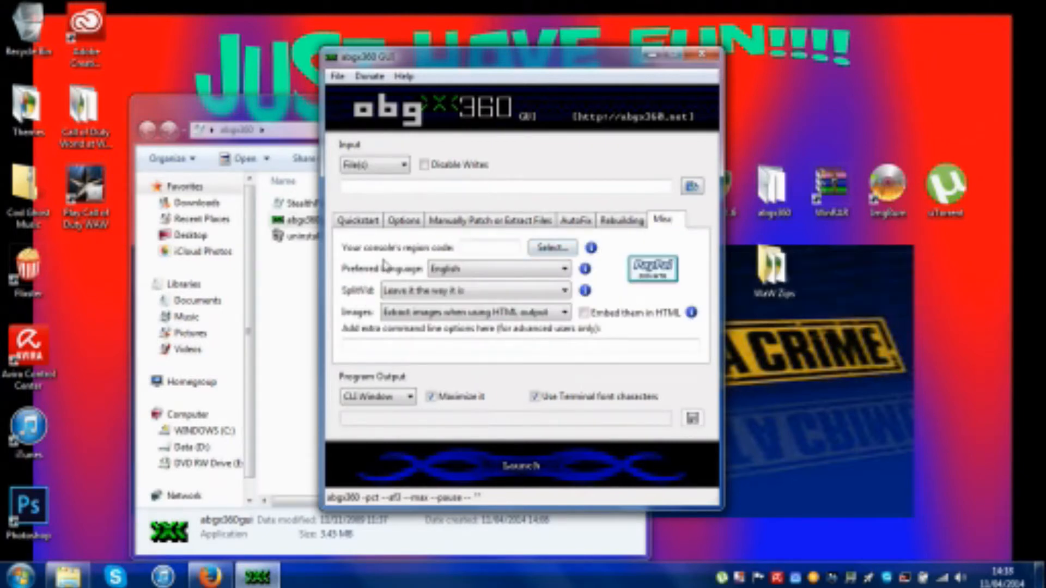
left_click(549, 251)
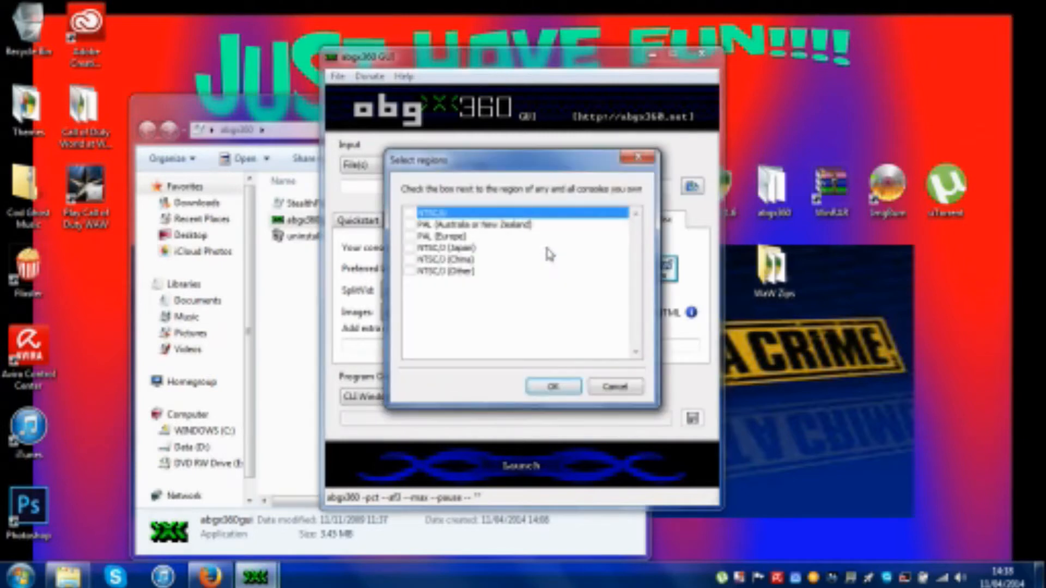
left_click(441, 226)
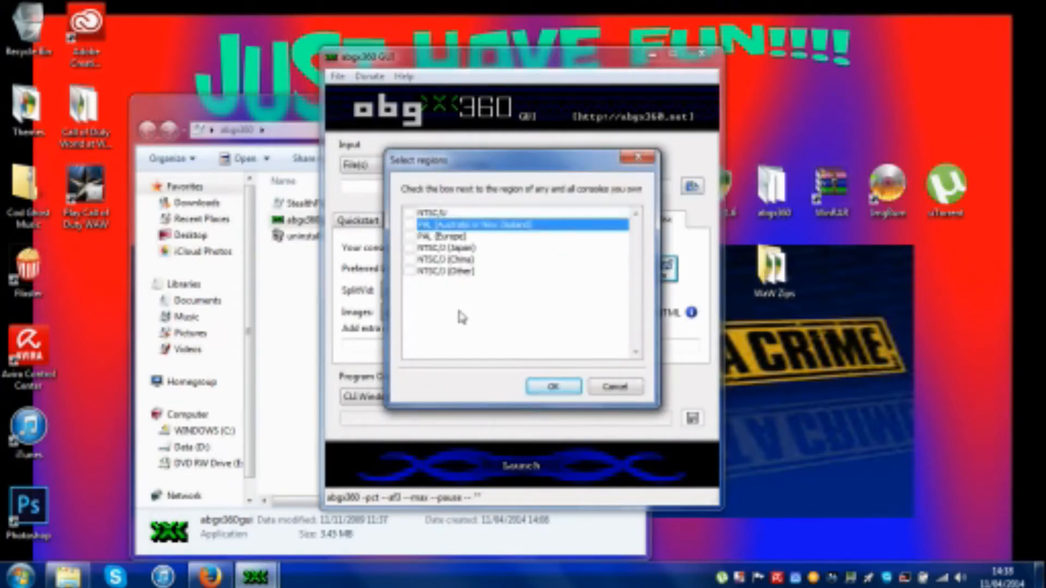
left_click(417, 239)
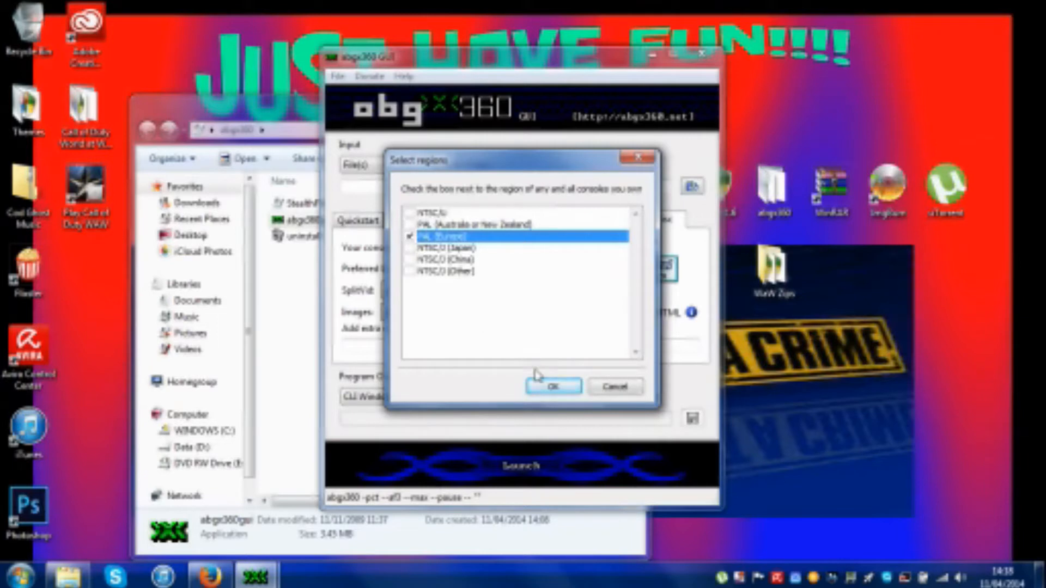
left_click(552, 387)
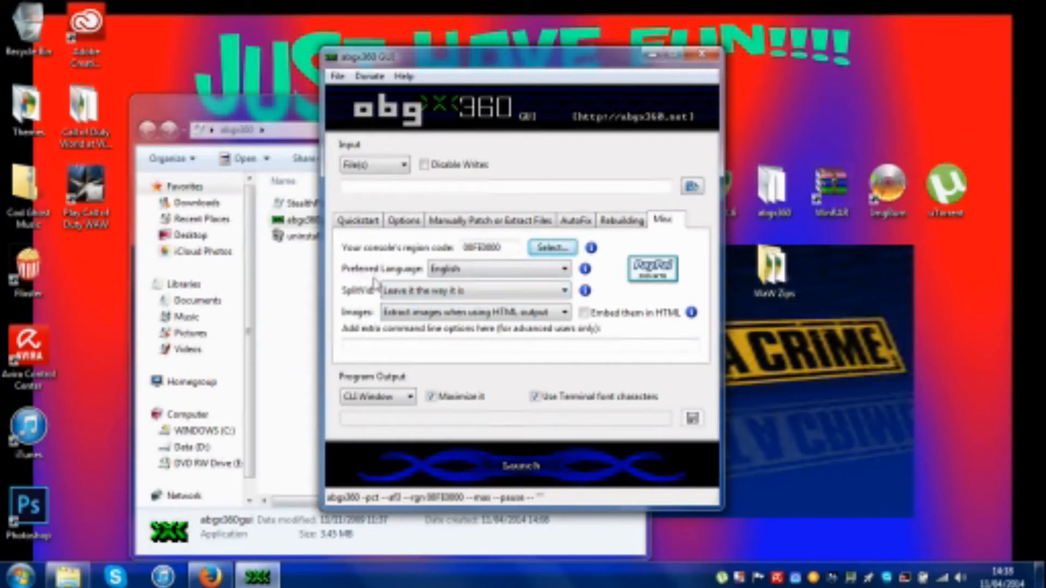
left_click(463, 291)
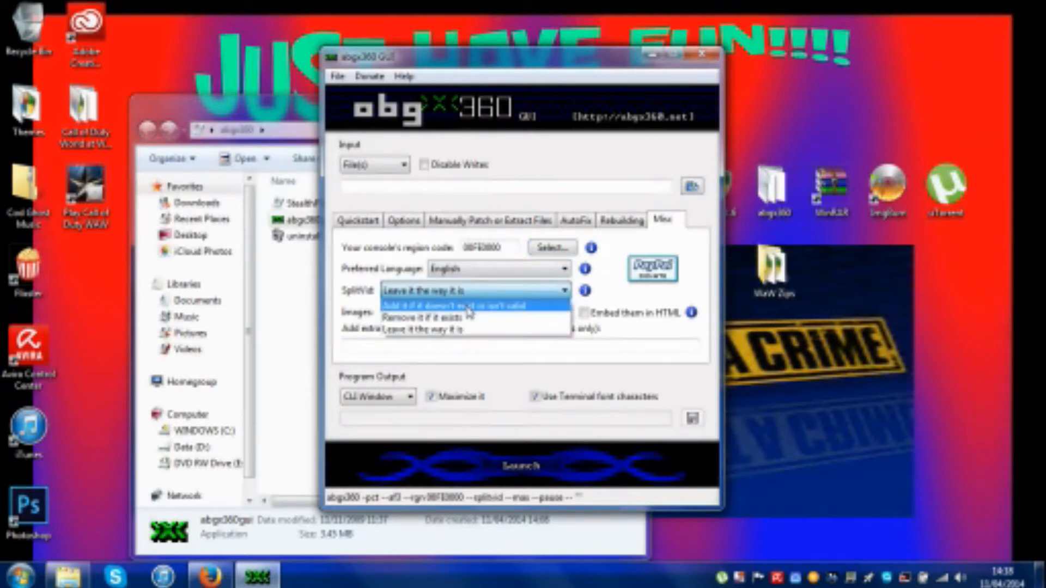
left_click(468, 307)
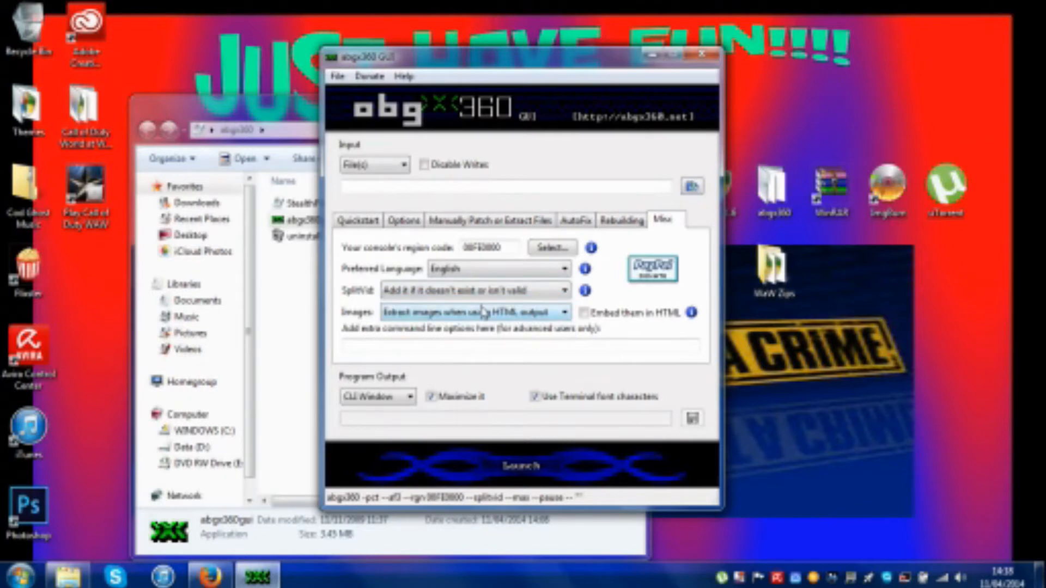
Load the CoDWaW disc image from the desktop Project X folder as the input file.
left_click(693, 187)
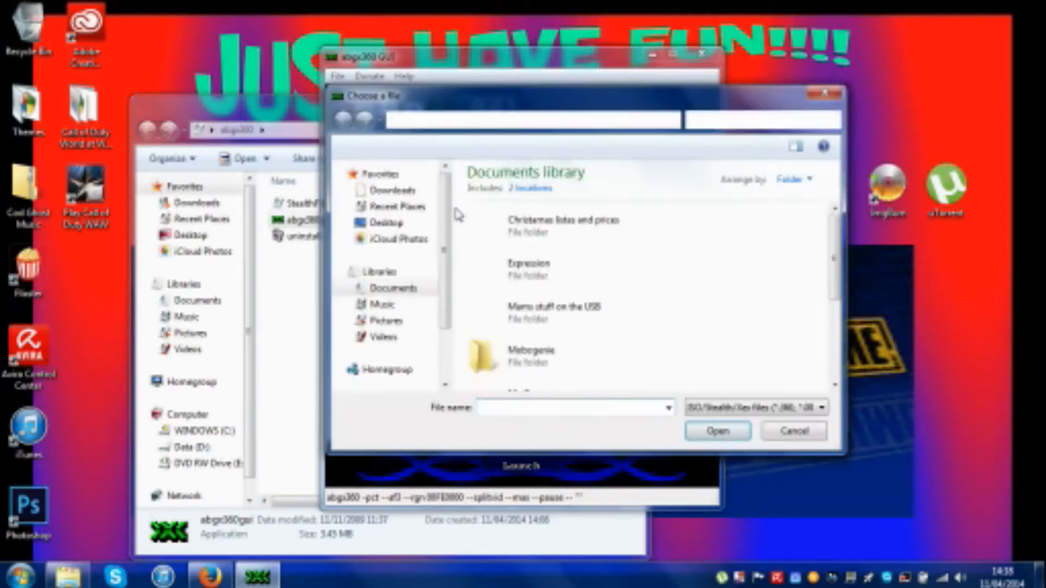
left_click(388, 222)
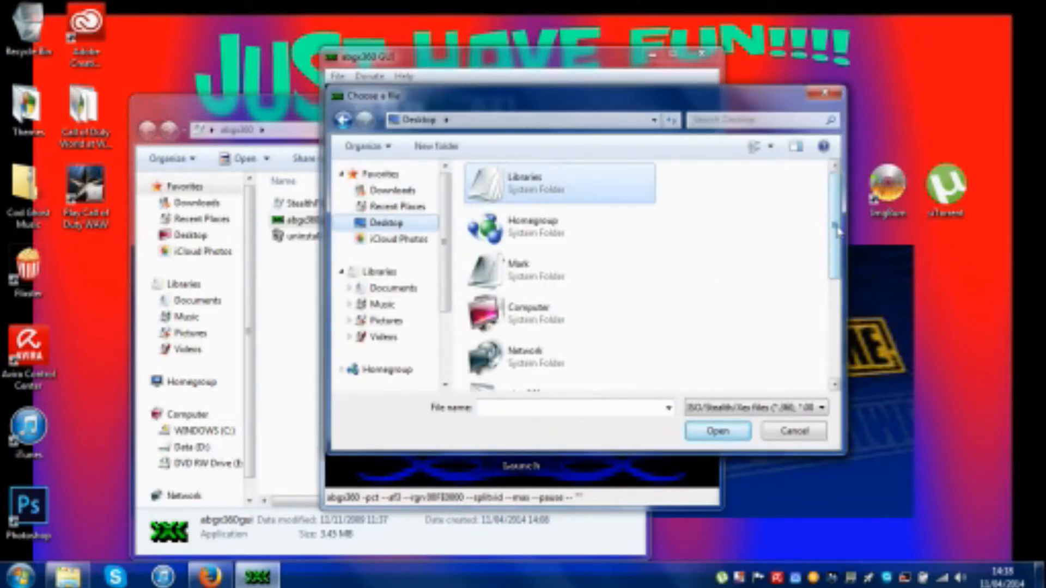
left_click_drag(836, 231, 835, 331)
double_click(539, 283)
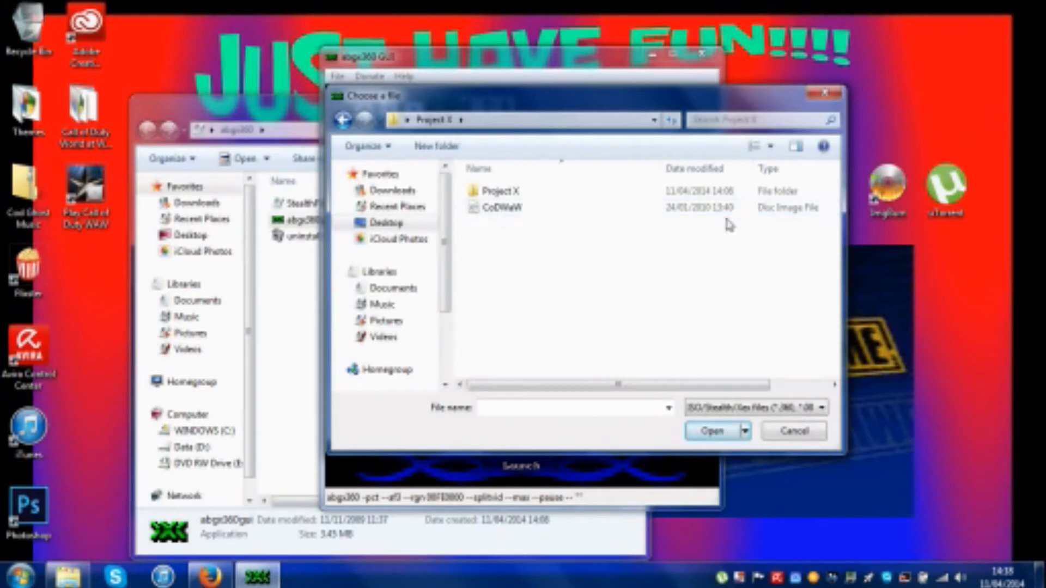
left_click(614, 215)
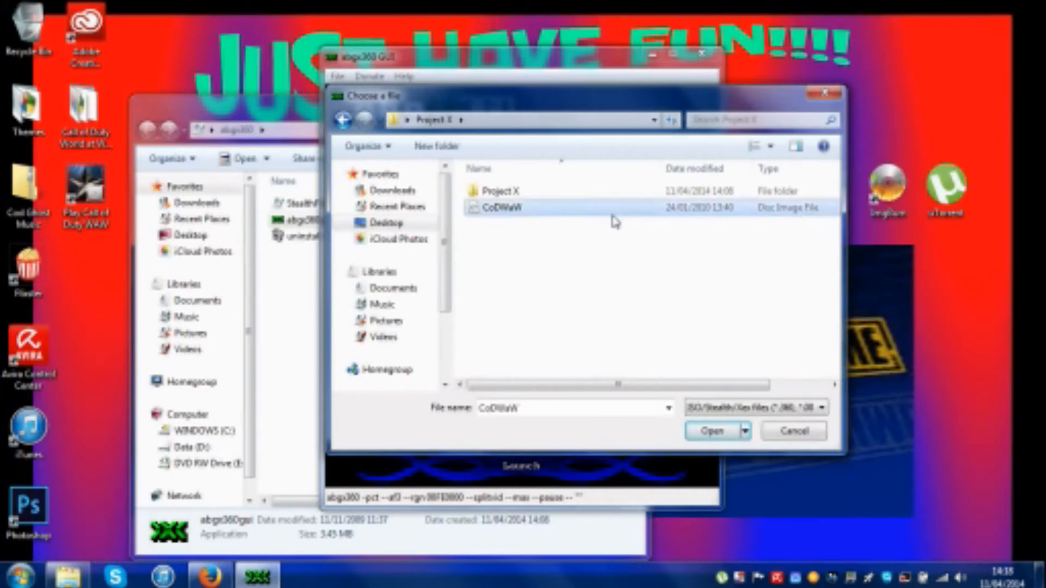
left_click(708, 433)
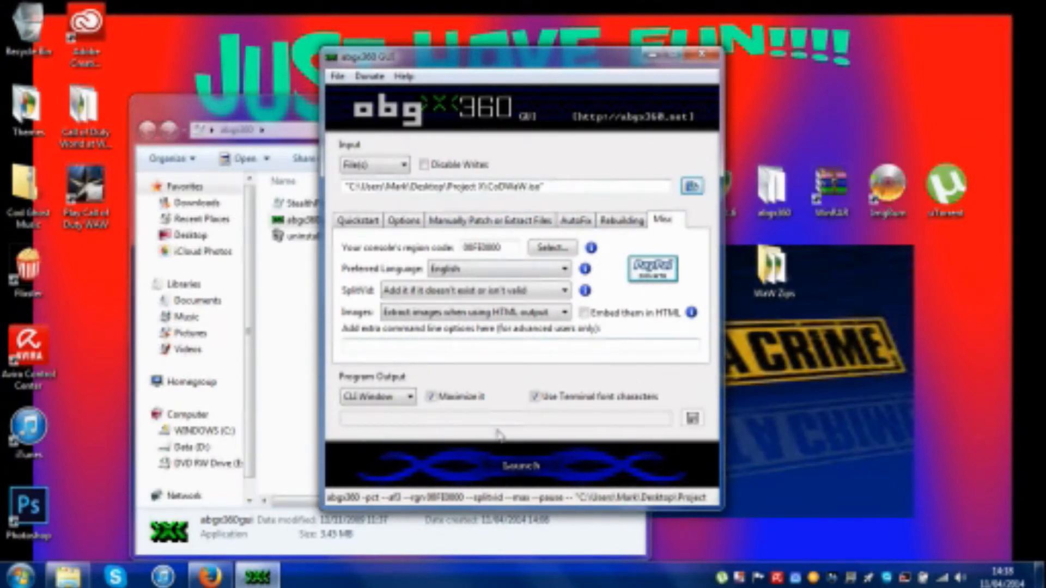
Run the abgx360 check on the CoDWaW ISO, review its output, and close the abgx360 program and folder windows.
left_click(499, 472)
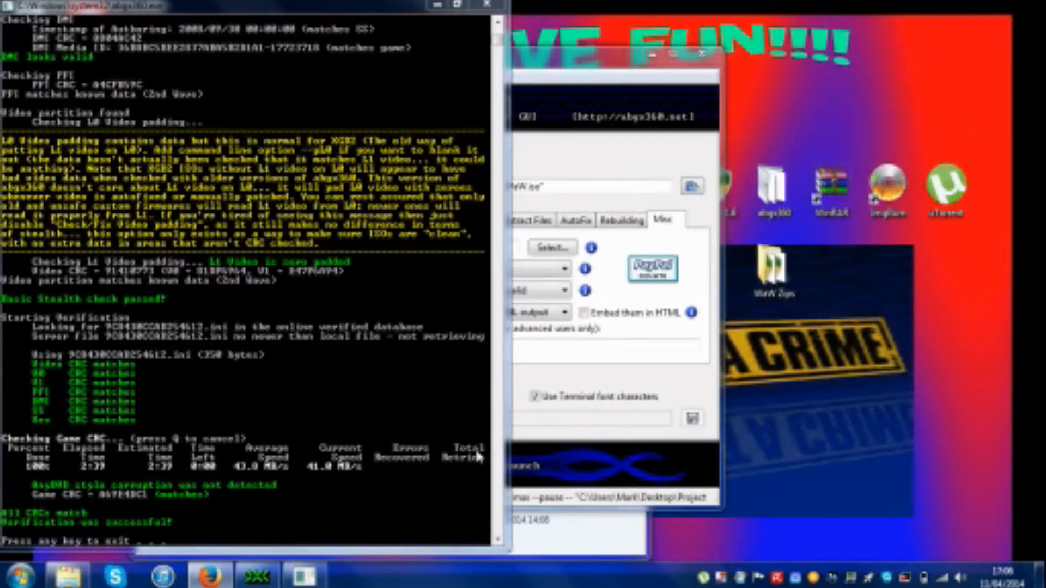
left_click_drag(499, 42, 499, 32)
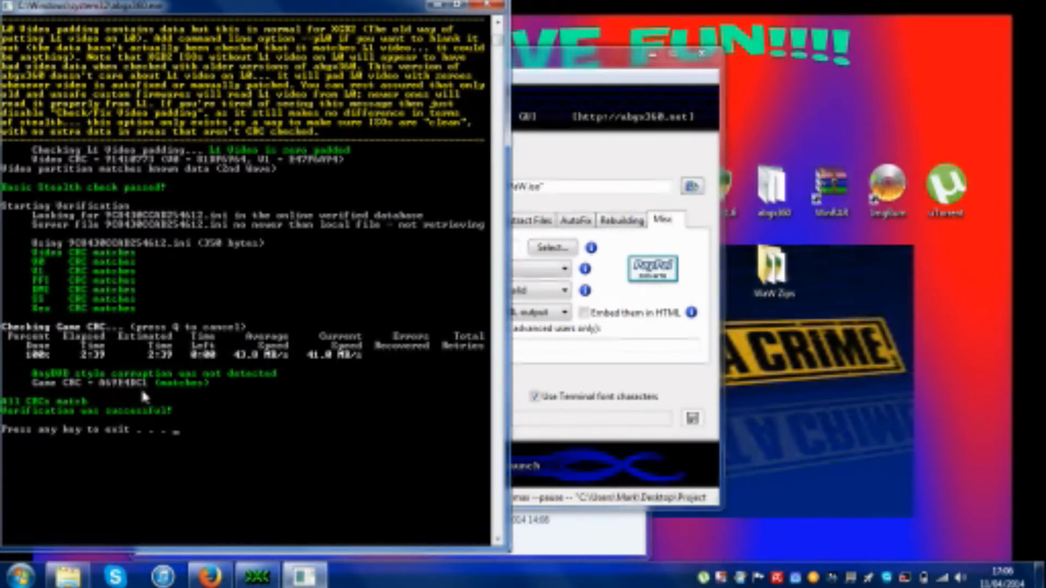
key("Return")
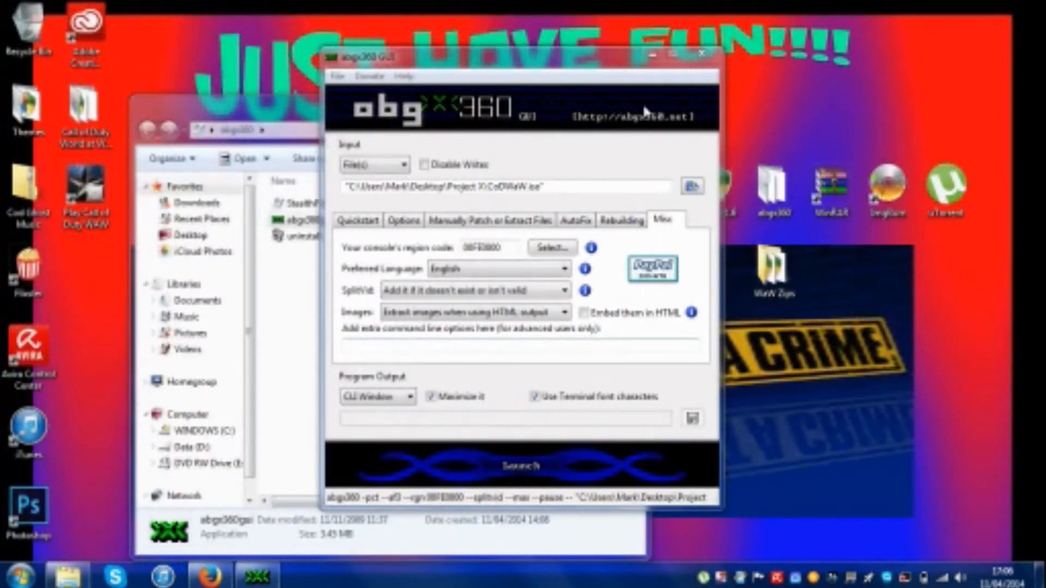
left_click(702, 55)
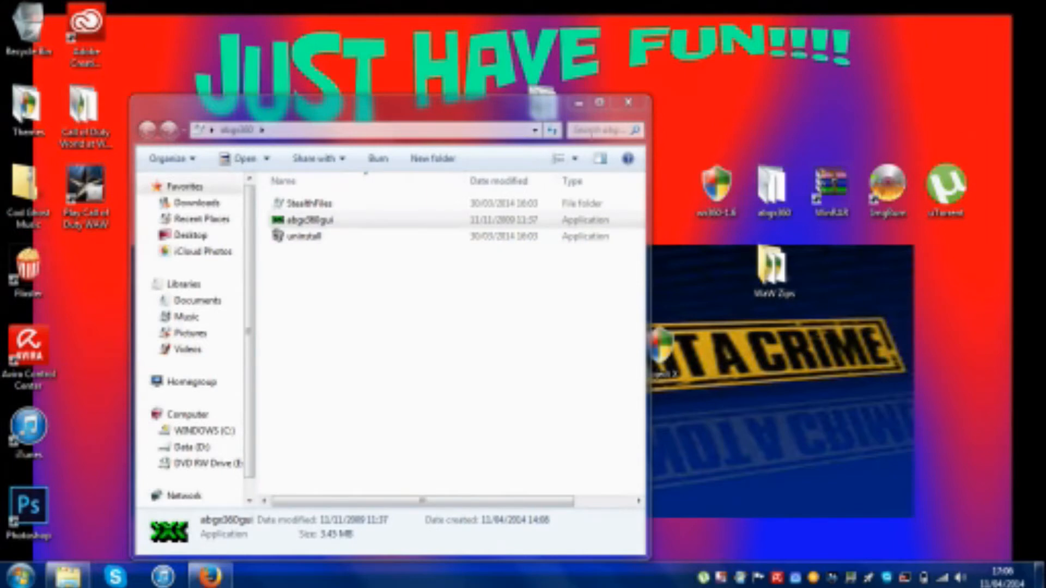
left_click(630, 103)
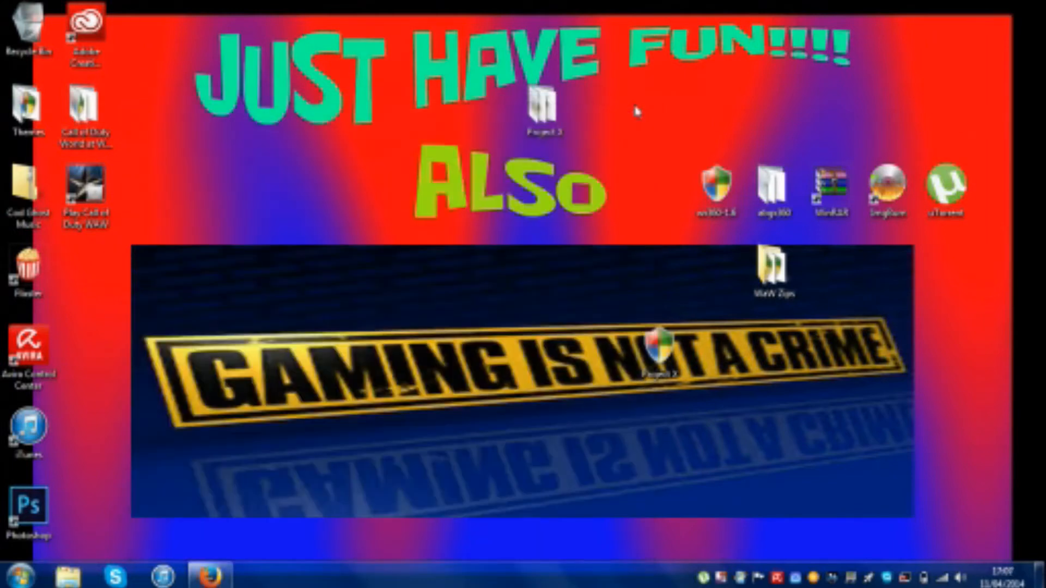
Check the contents of the desktop Project X folder and close its window.
left_click(545, 109)
double_click(545, 109)
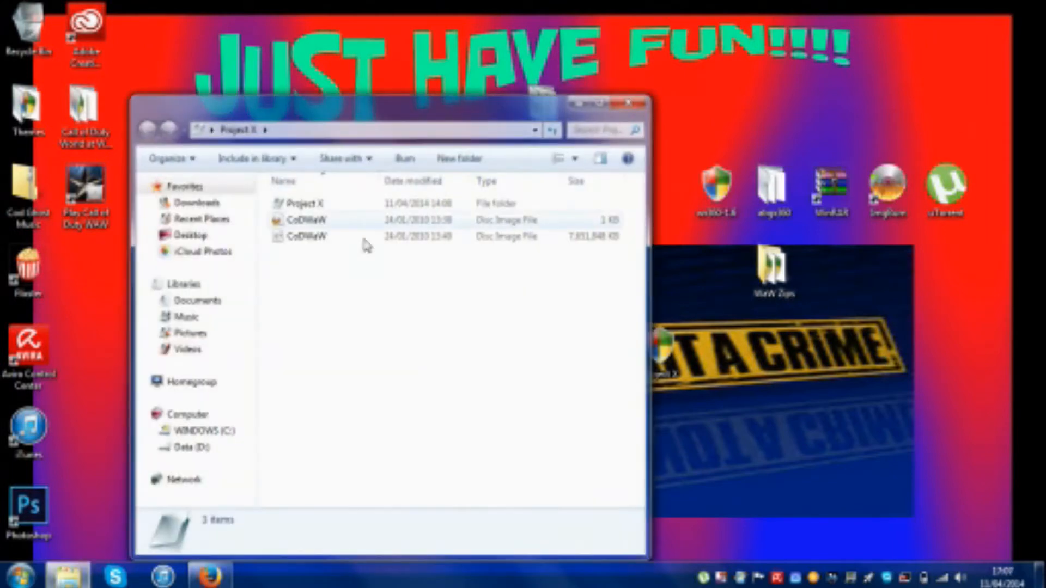
left_click(626, 104)
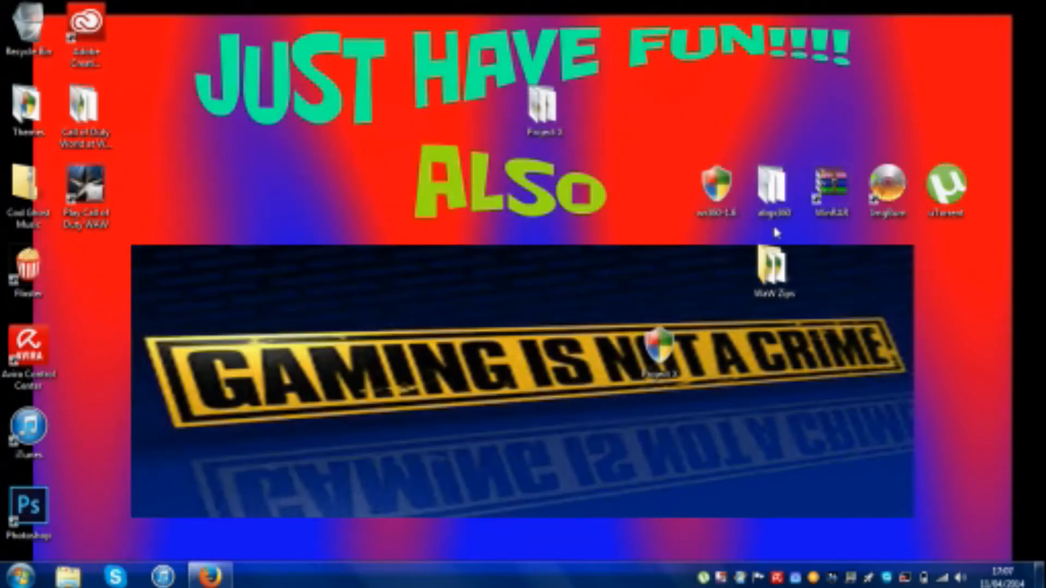
Launch wx360.exe from the wx360-1.6 archive, close the archive window, and maximize the wx360 program.
double_click(733, 209)
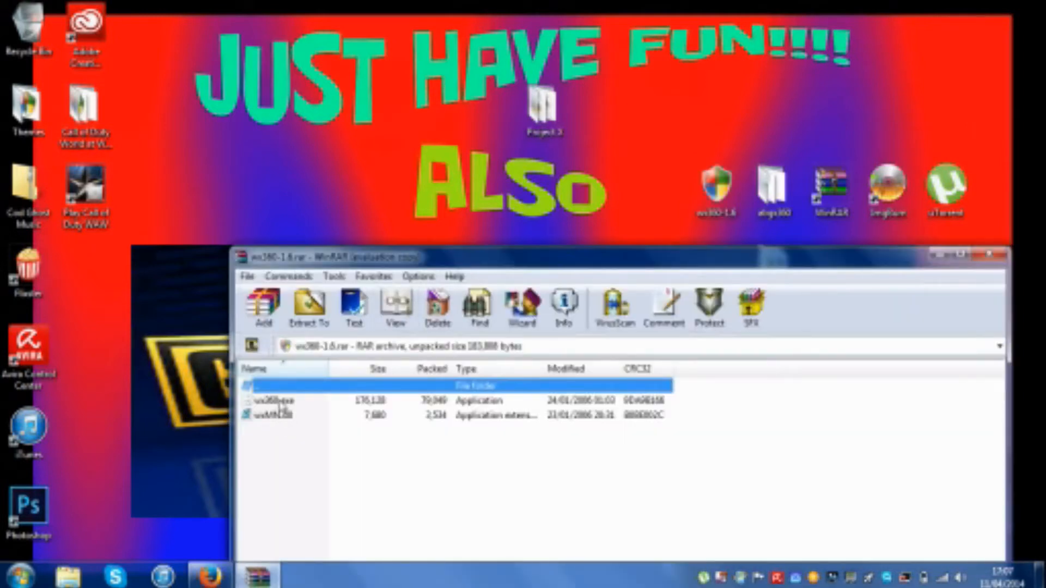
left_click(280, 403)
left_click(275, 417)
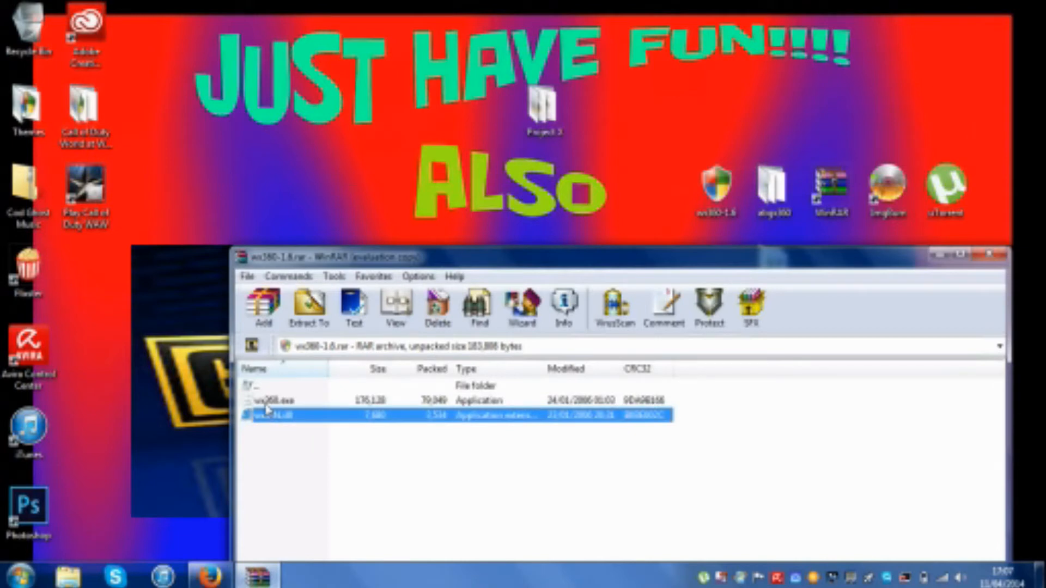
left_click(266, 406)
double_click(267, 406)
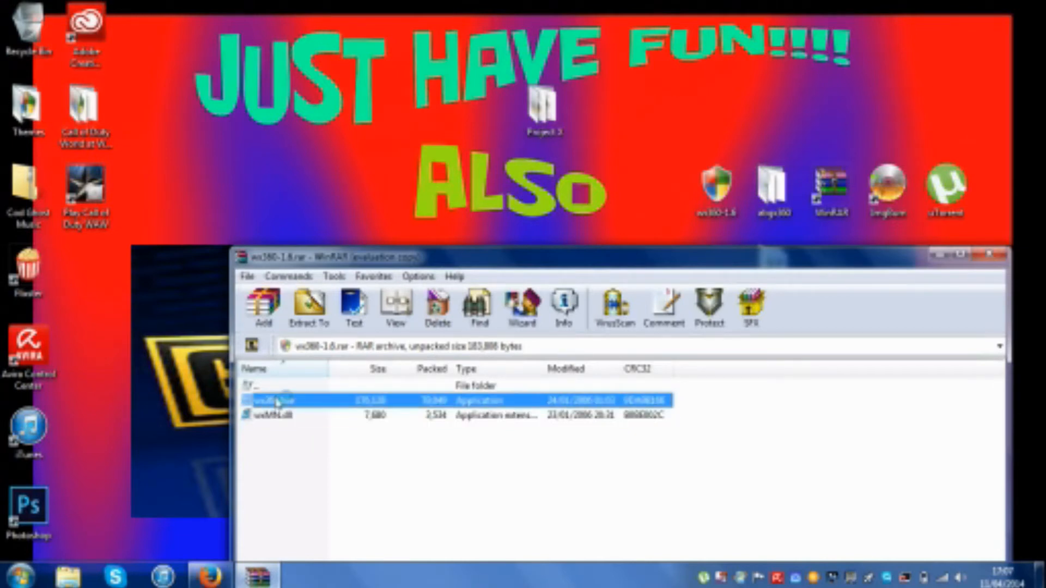
left_click(988, 255)
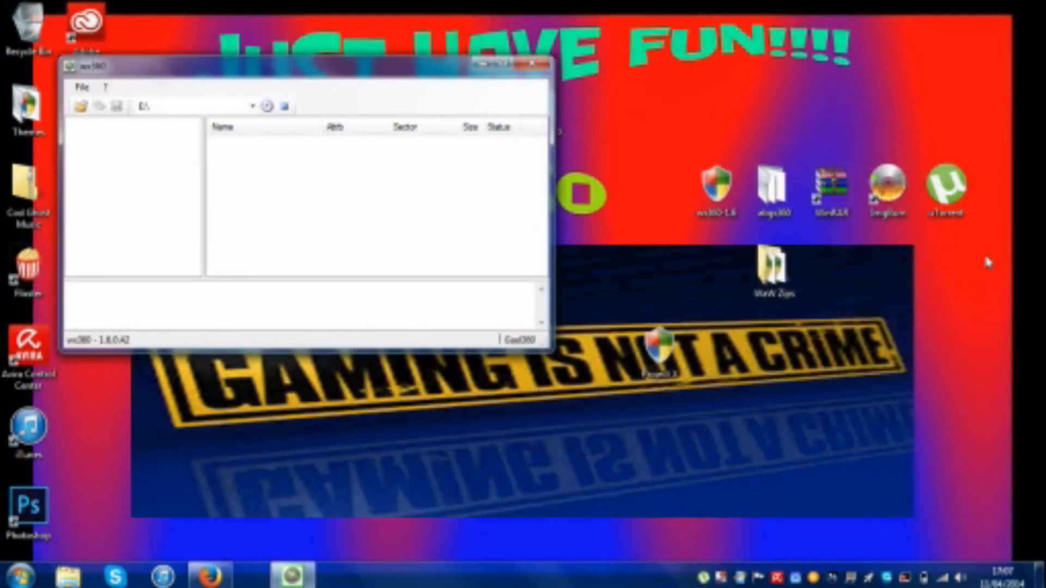
left_click(503, 67)
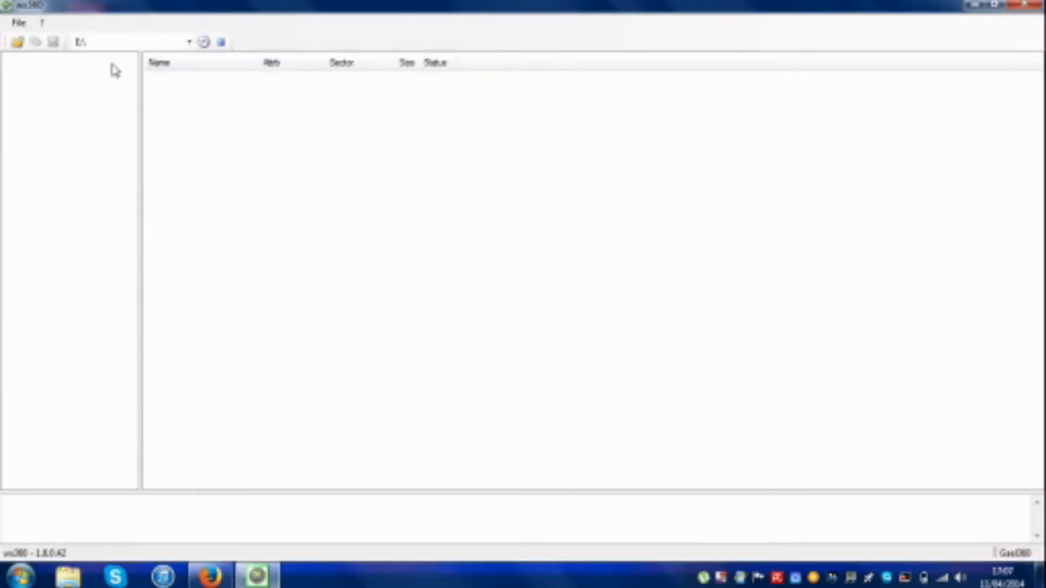
Load the CoDWaW disc image from the desktop Project X folder into wx360.
left_click(17, 44)
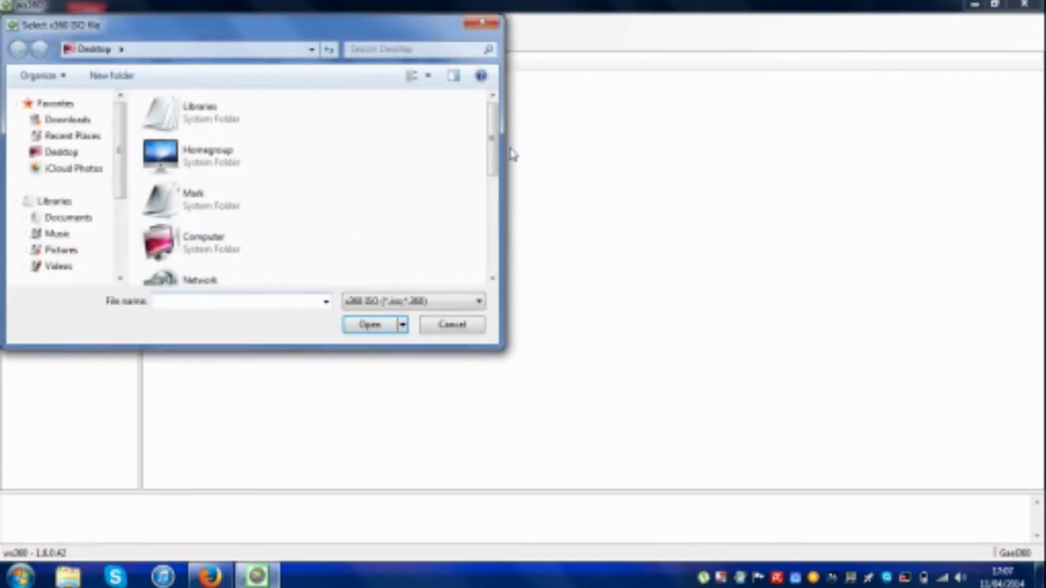
left_click_drag(492, 144, 493, 245)
double_click(226, 172)
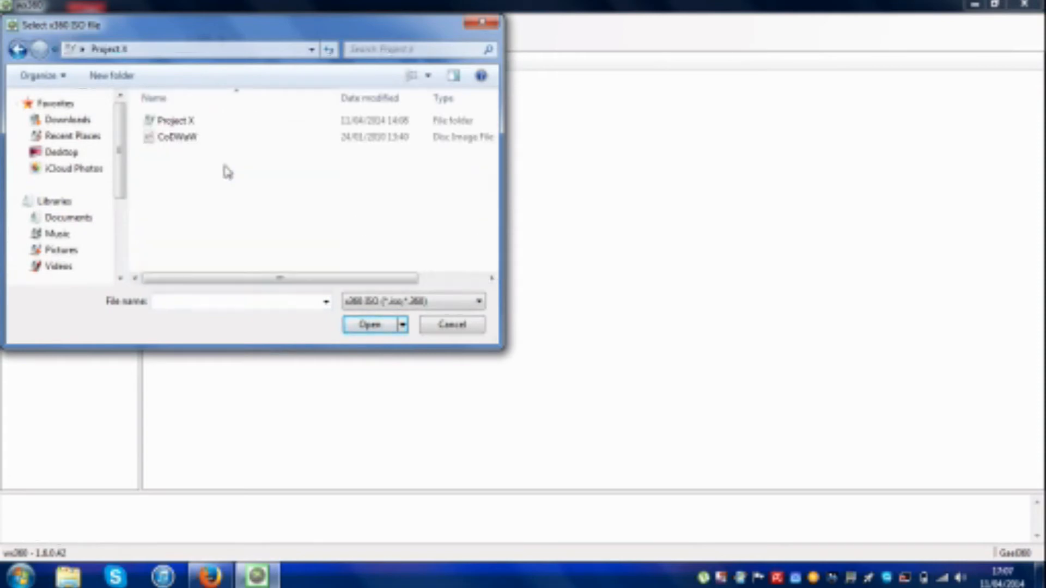
left_click(216, 138)
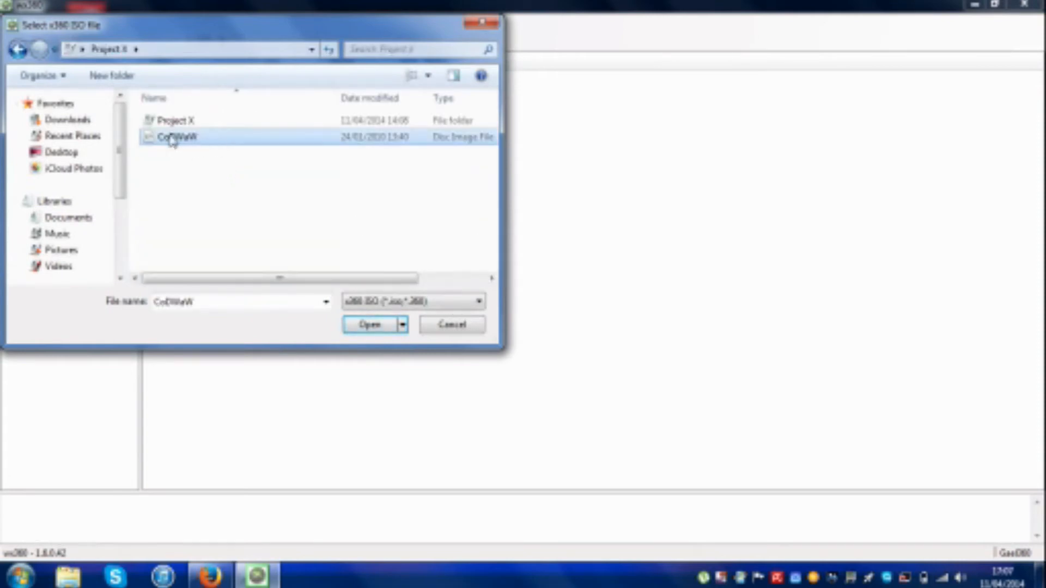
left_click(370, 329)
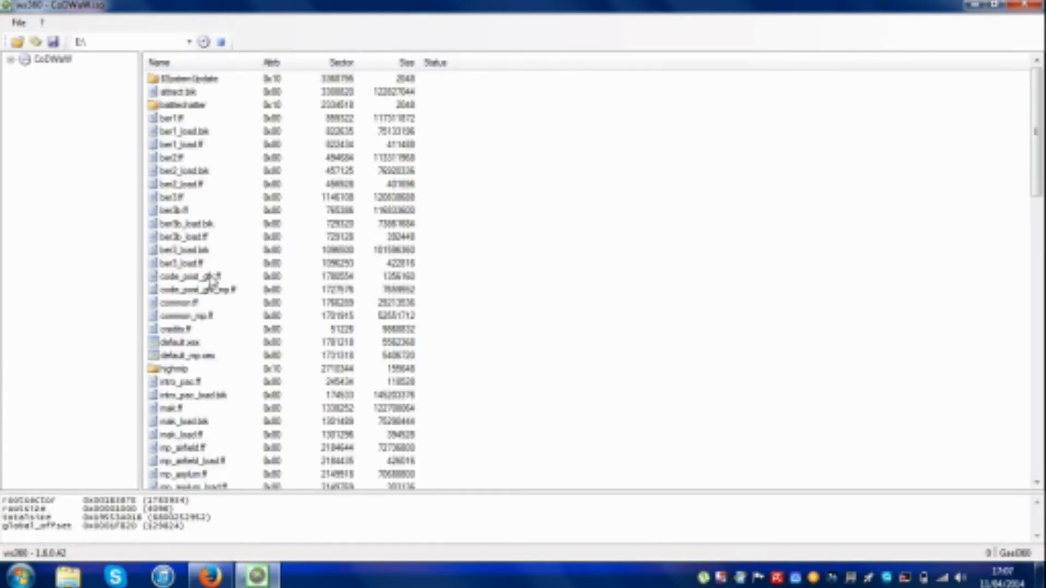
Extract code_post_gfx.ff from the disc image to the desktop.
right_click(205, 278)
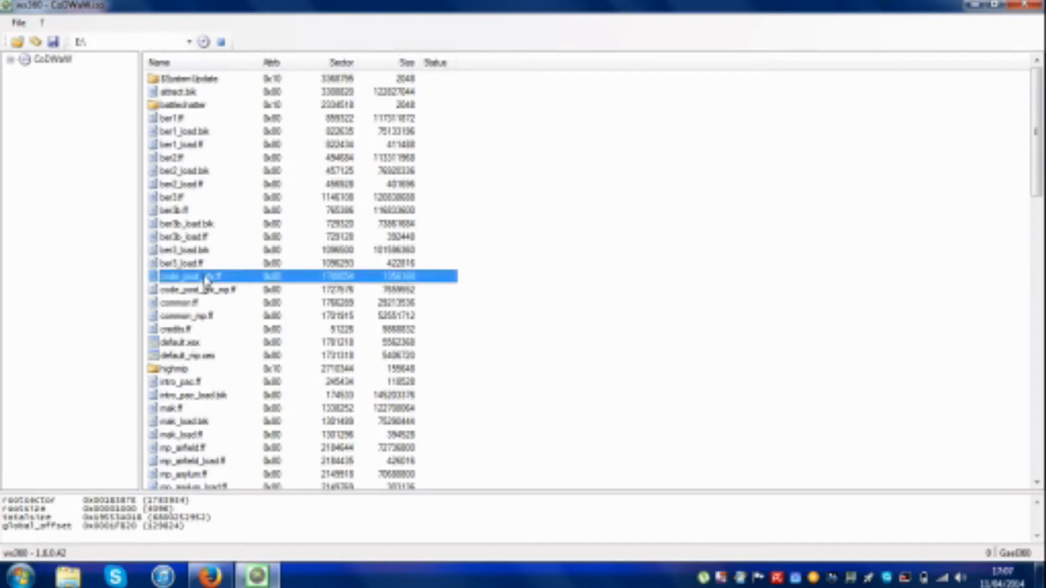
left_click(250, 307)
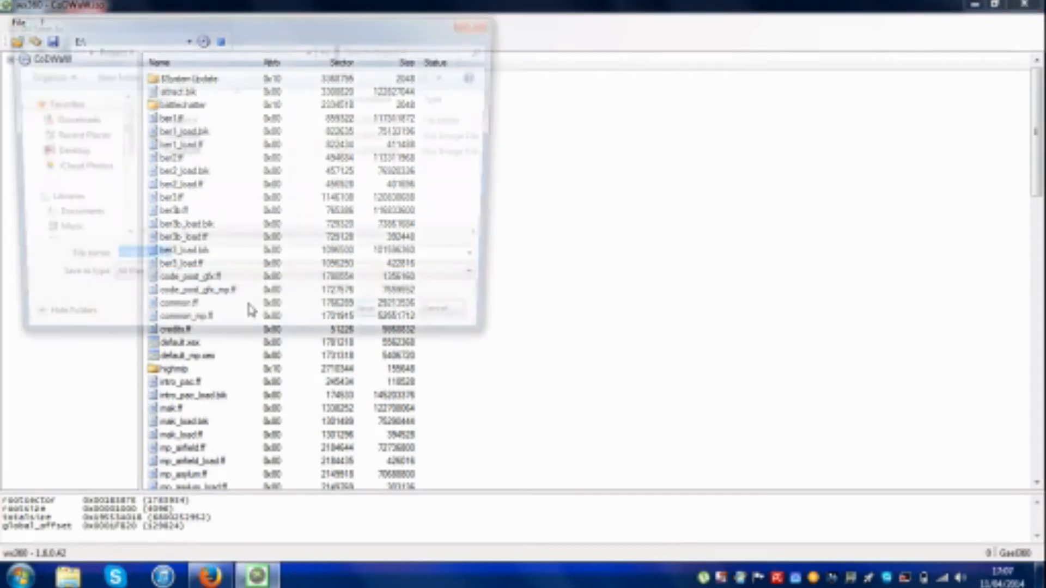
left_click(82, 155)
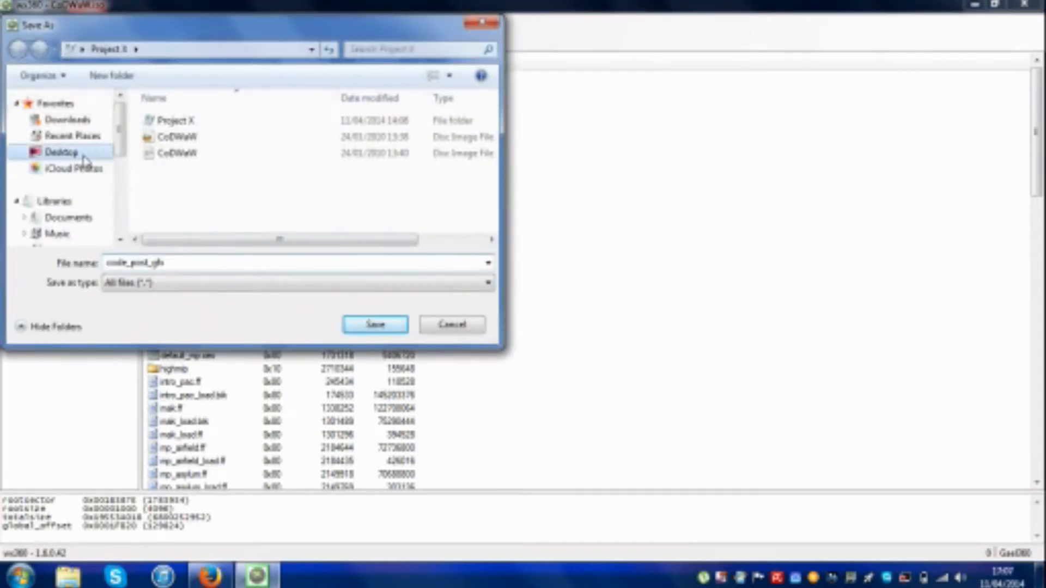
left_click(368, 327)
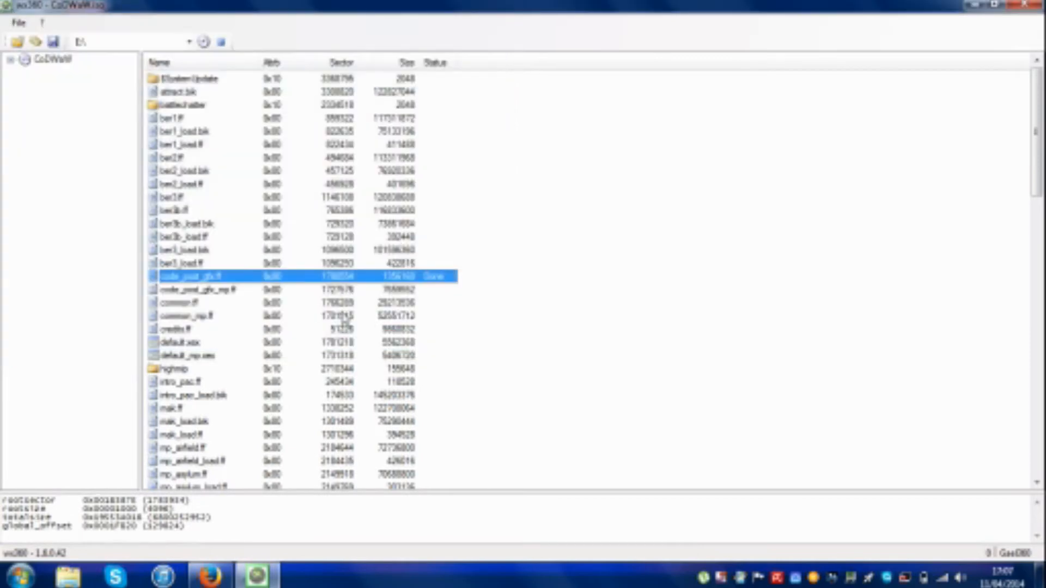
Extract common.ff from the disc image to the desktop, keeping its file name.
right_click(197, 306)
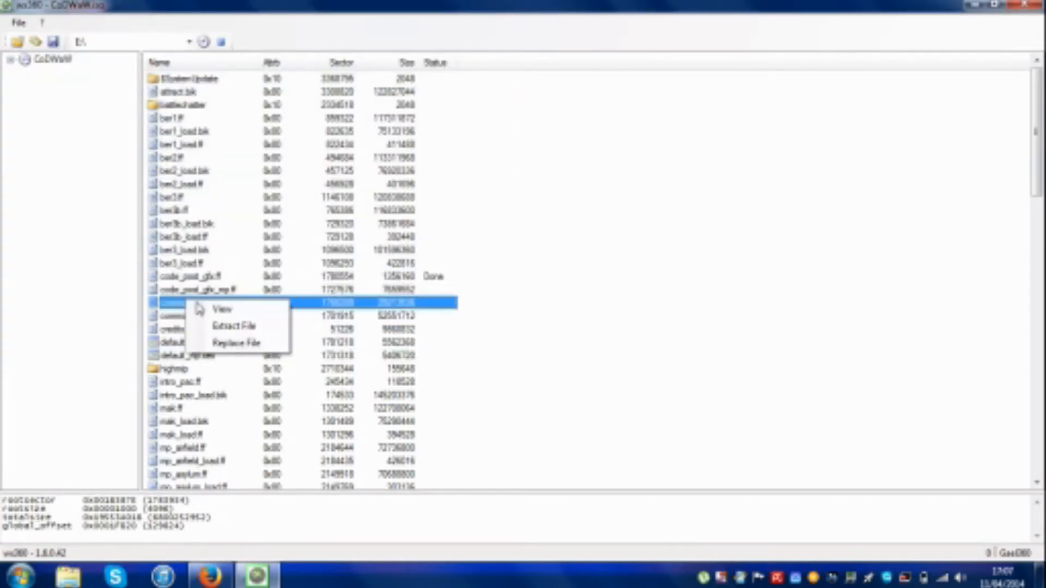
left_click(217, 326)
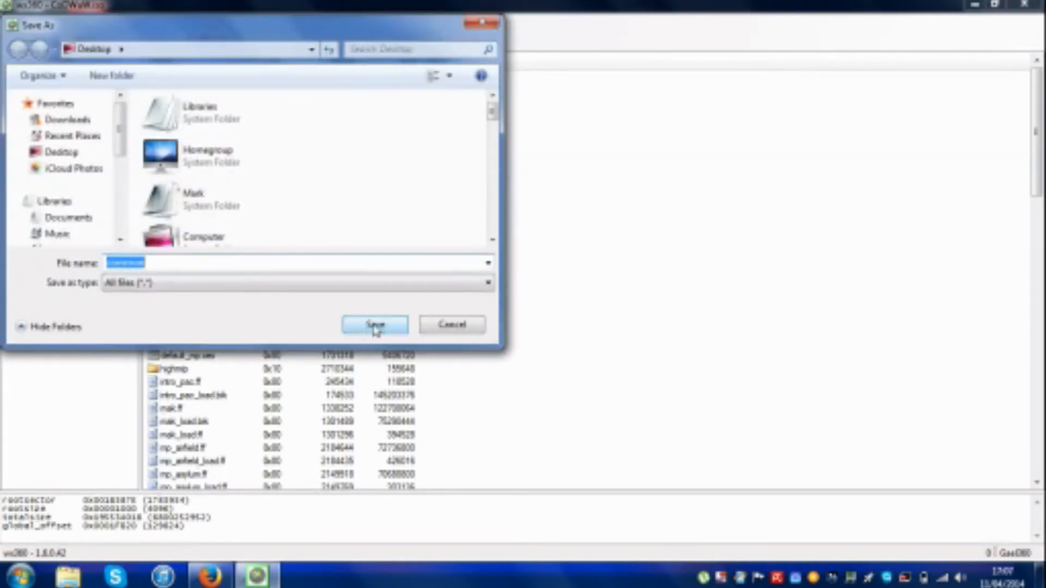
left_click(51, 153)
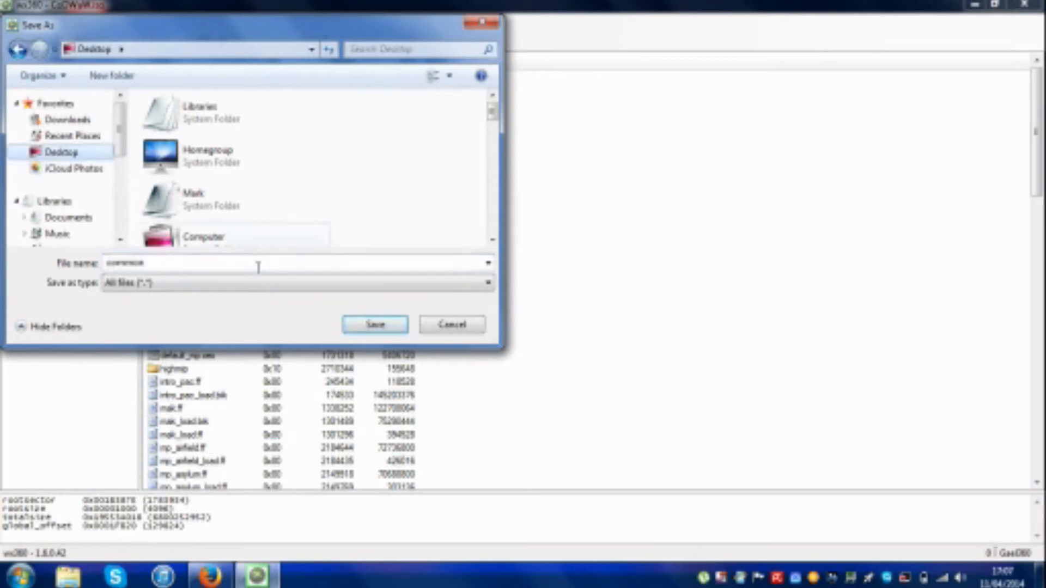
left_click(375, 326)
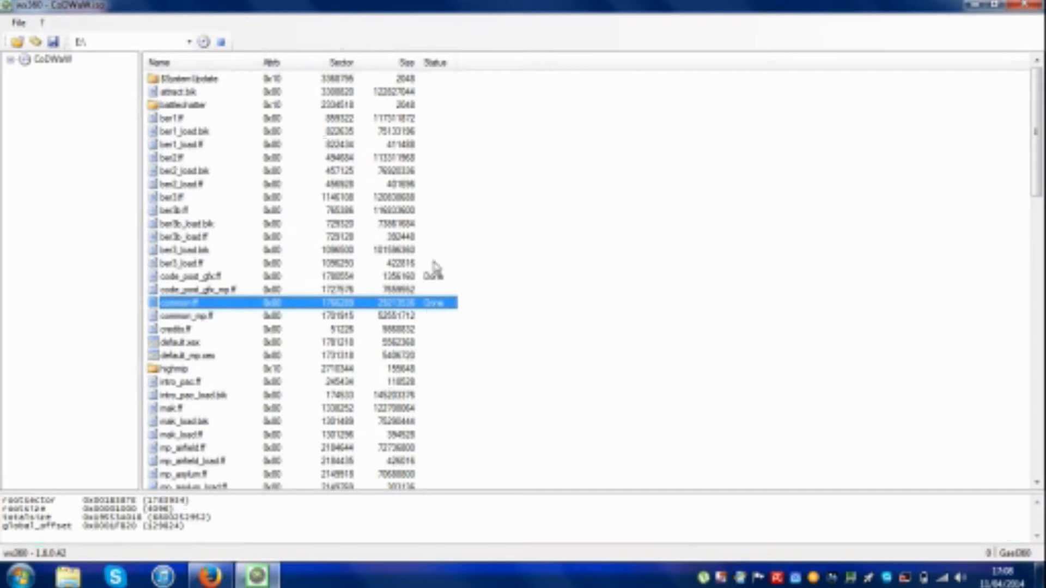
Extract default.xex from the disc image and save it on the desktop.
right_click(166, 345)
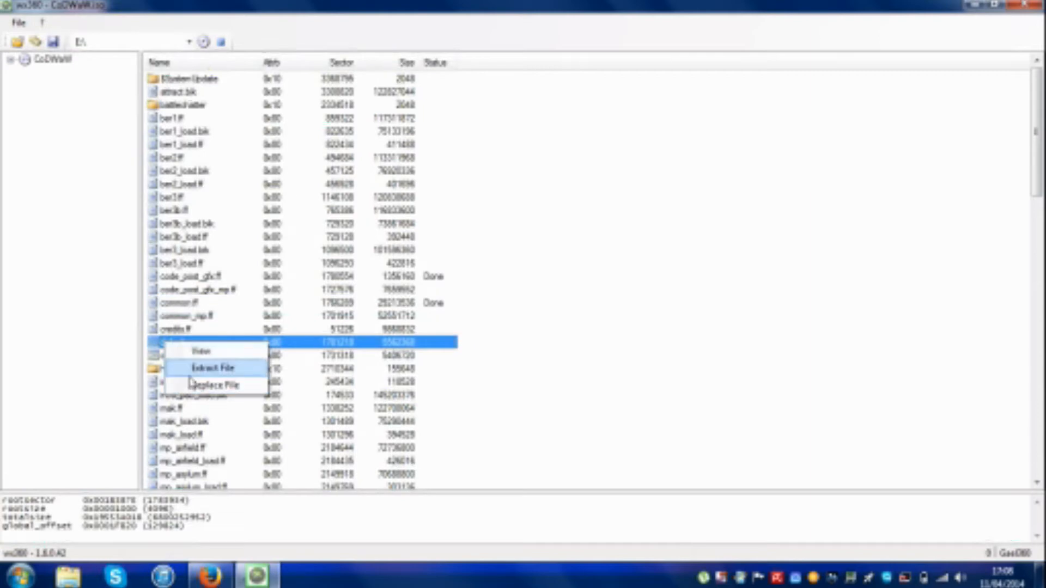
left_click(207, 369)
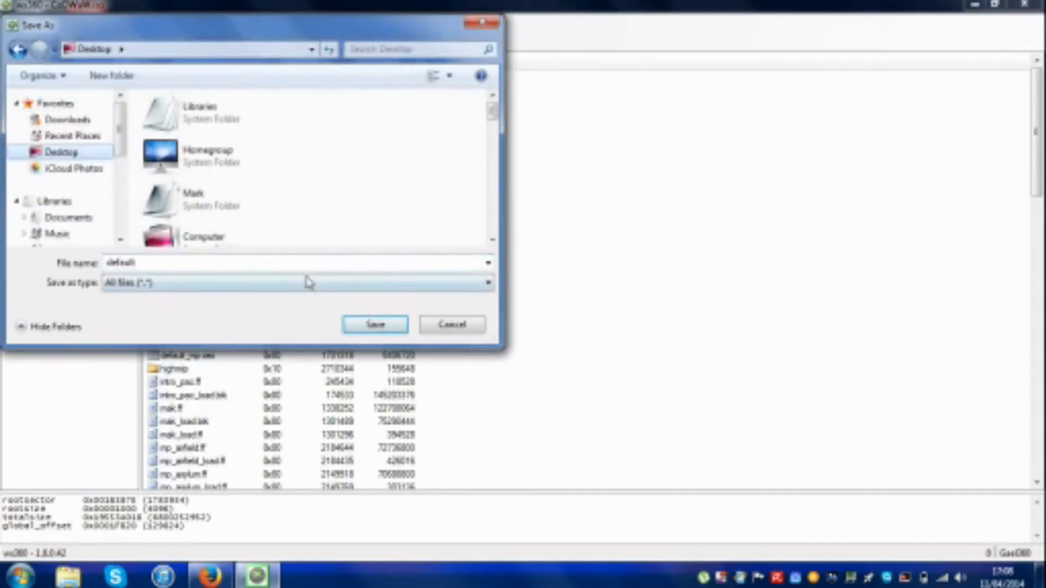
left_click(374, 331)
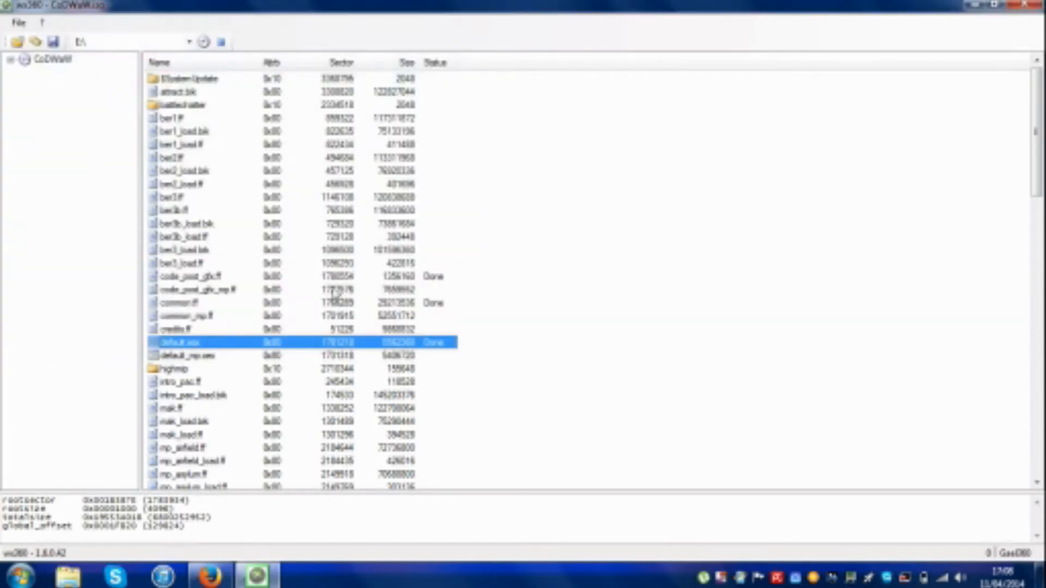
Replace code_post_gfx.ff in the disc image with the code_post_gfx file from the nested Project X folder.
right_click(322, 279)
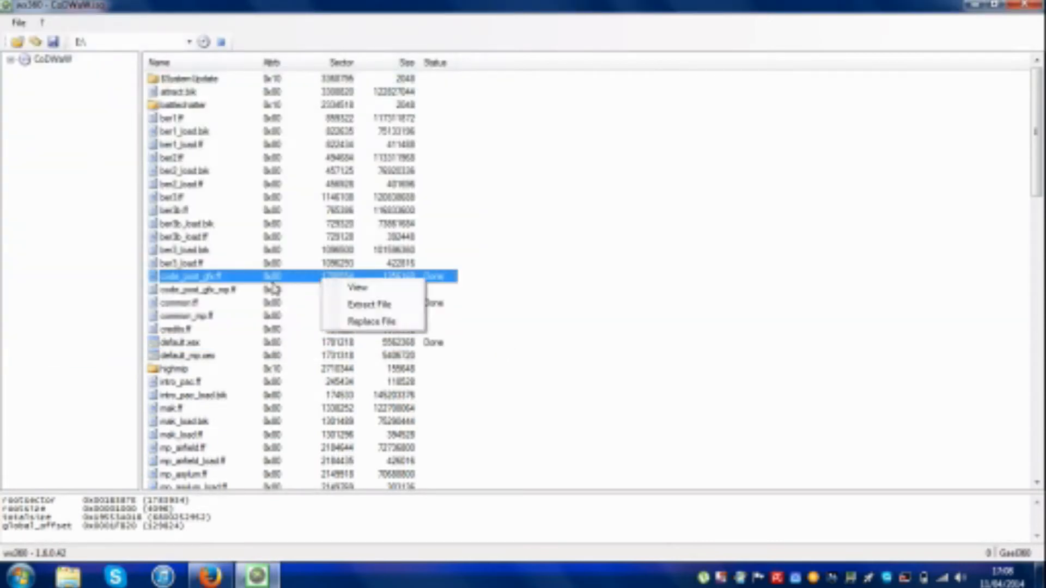
right_click(202, 269)
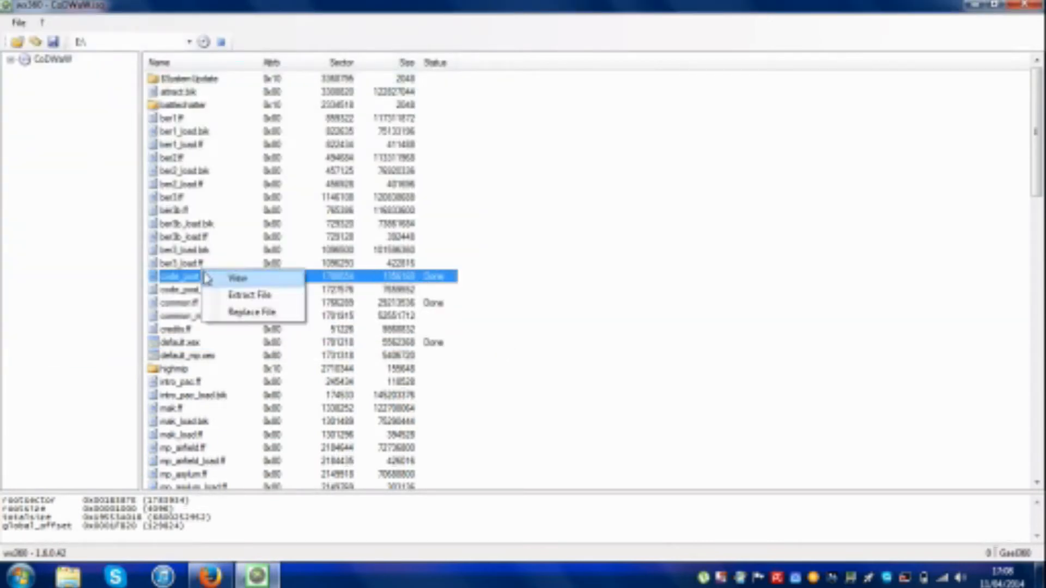
left_click(220, 317)
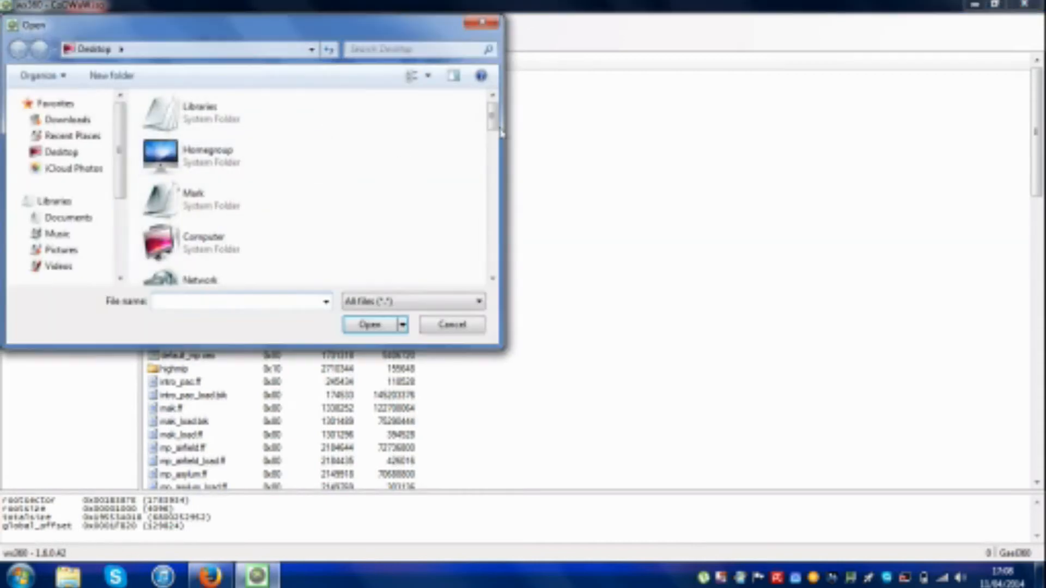
left_click_drag(495, 124, 493, 182)
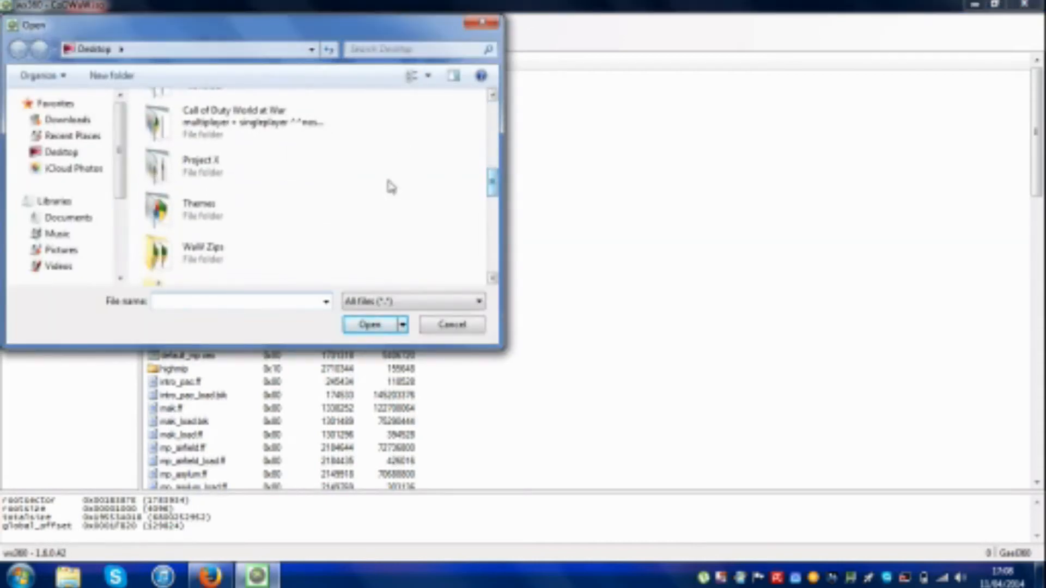
left_click(265, 171)
double_click(266, 170)
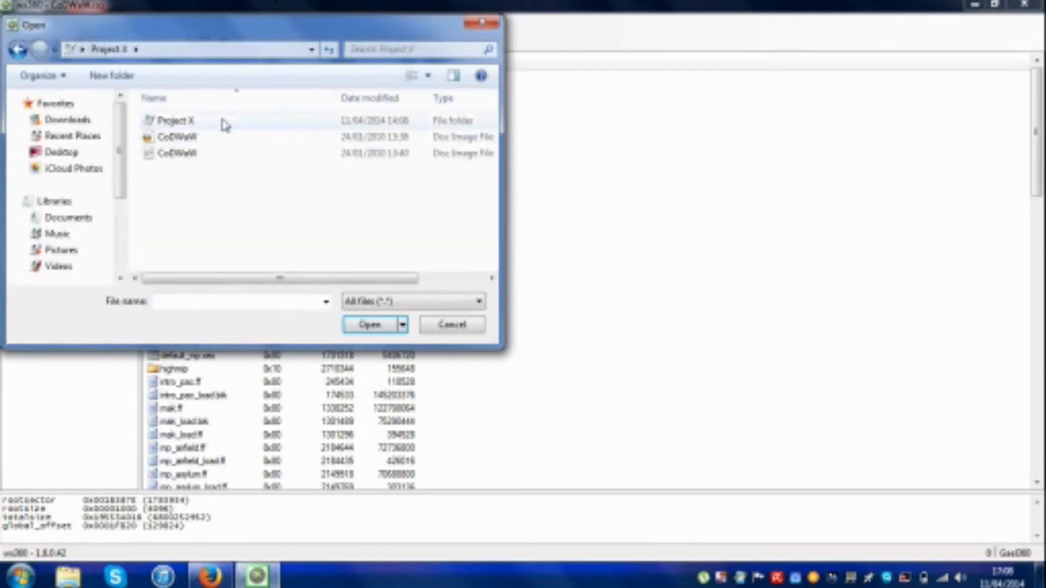
double_click(224, 122)
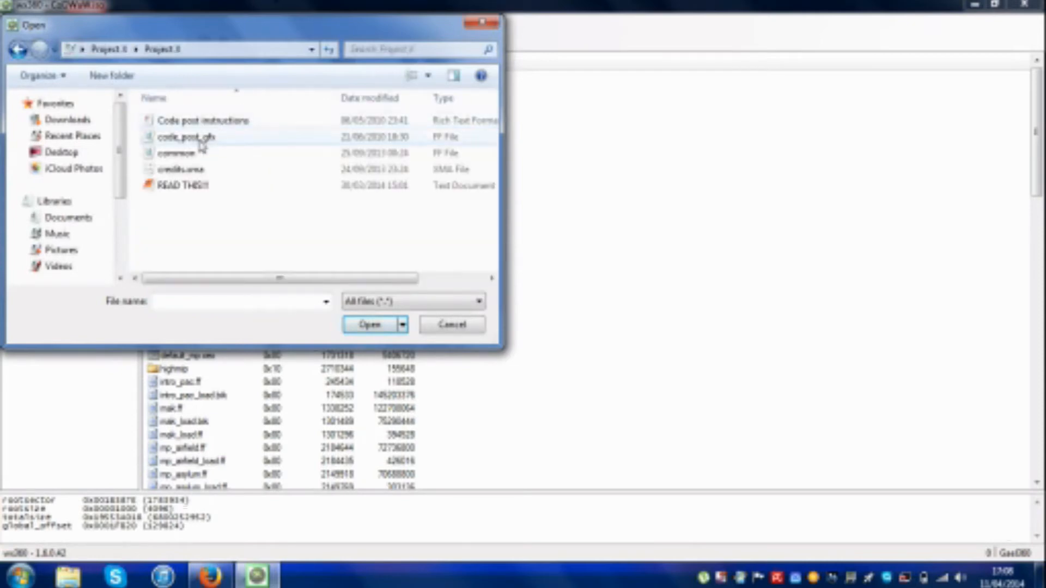
left_click(200, 143)
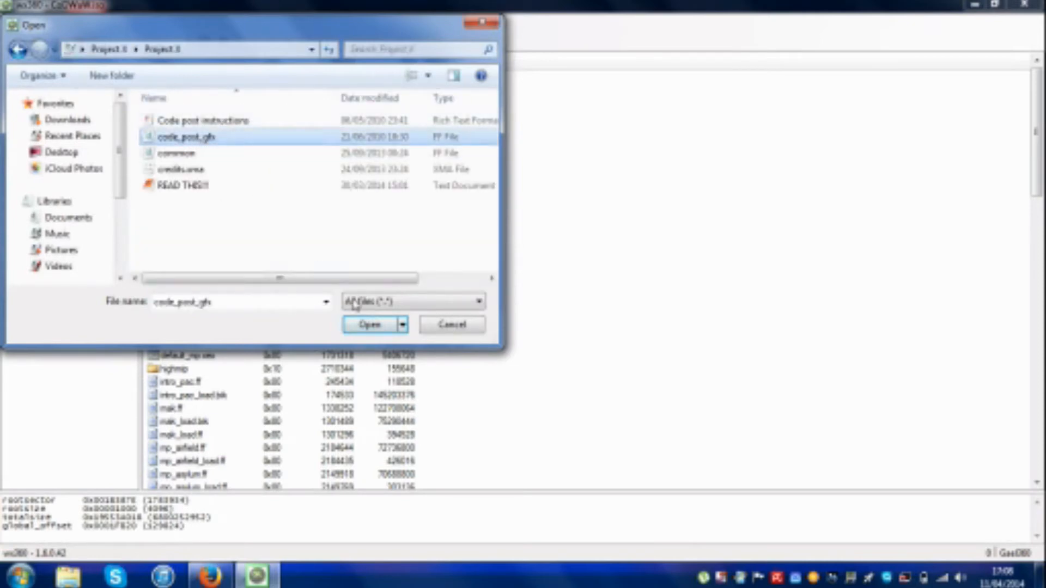
left_click(371, 328)
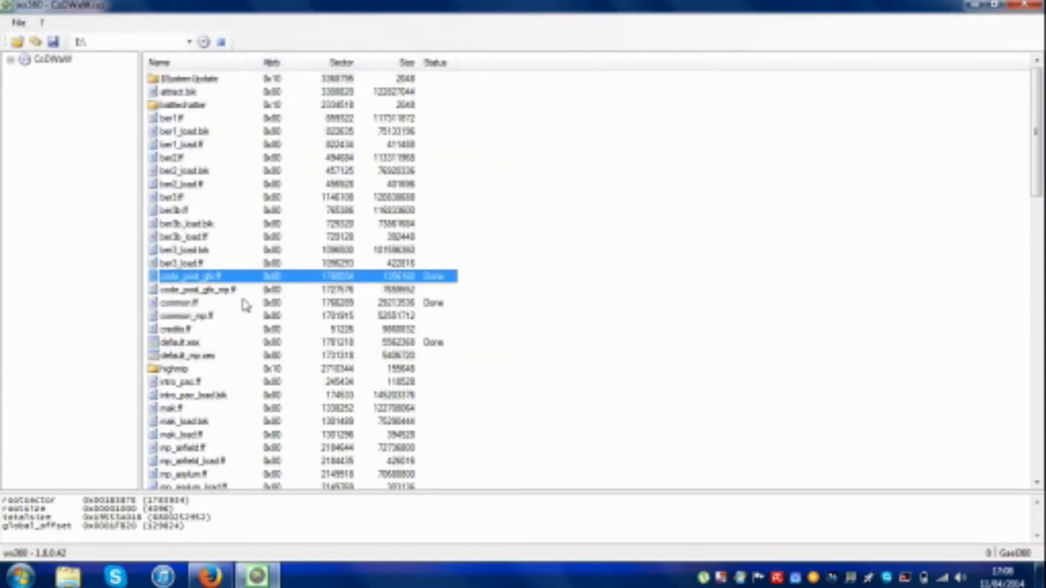
Replace common.ff in the disc image with the common file from the nested Project X folder.
right_click(192, 304)
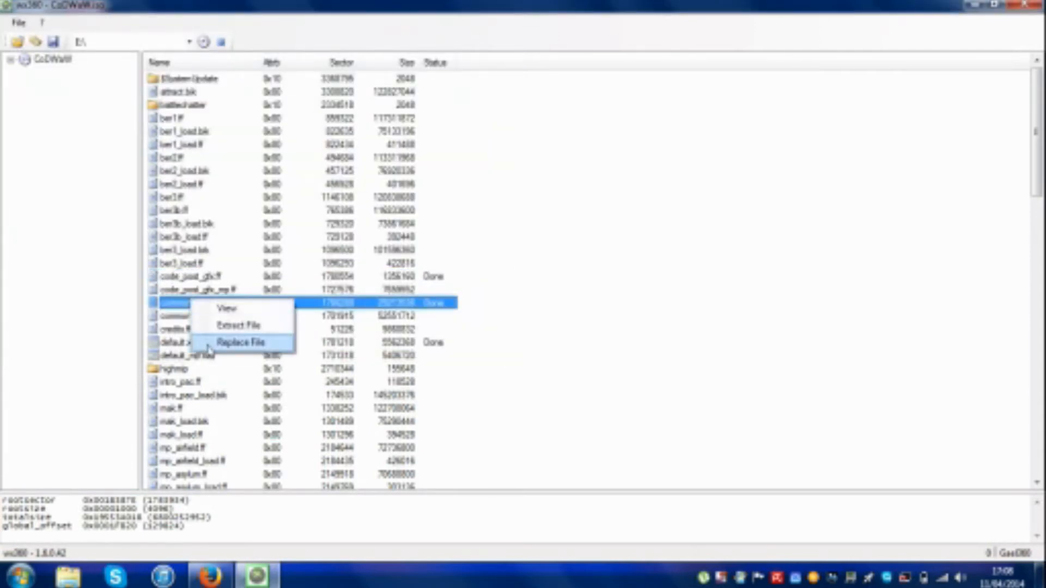
left_click(222, 343)
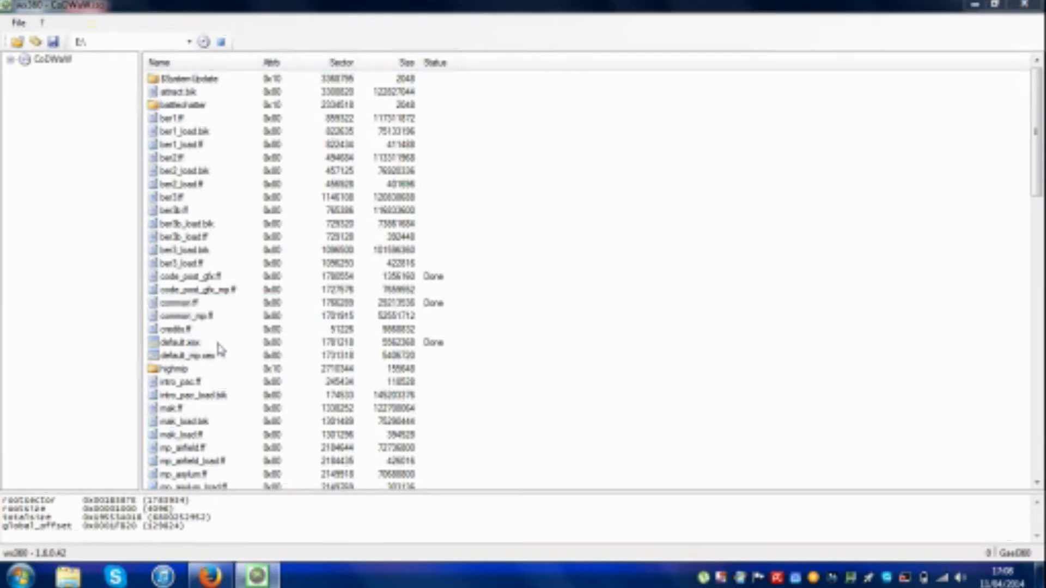
left_click(76, 157)
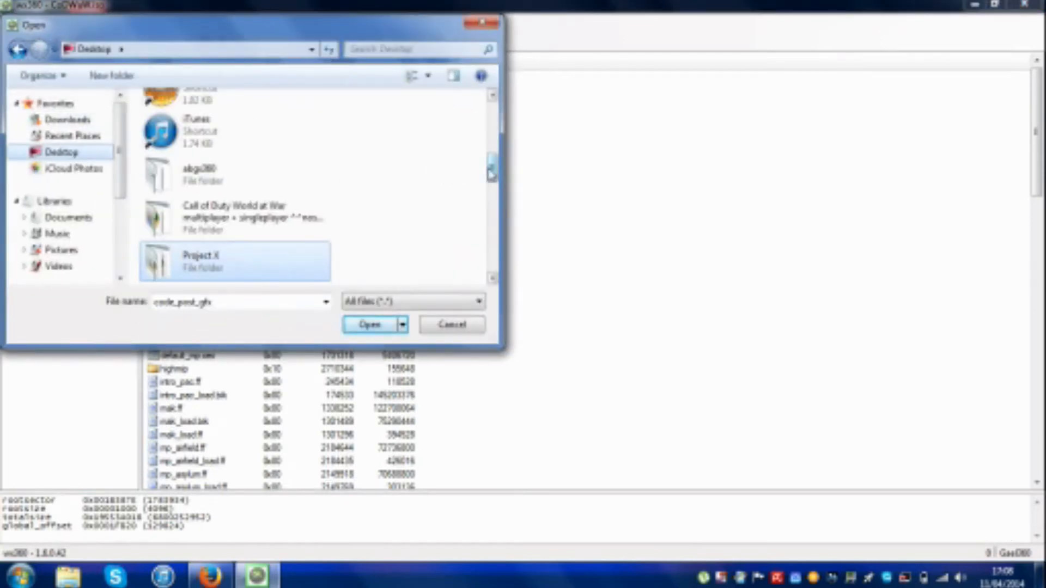
left_click(493, 278)
double_click(245, 210)
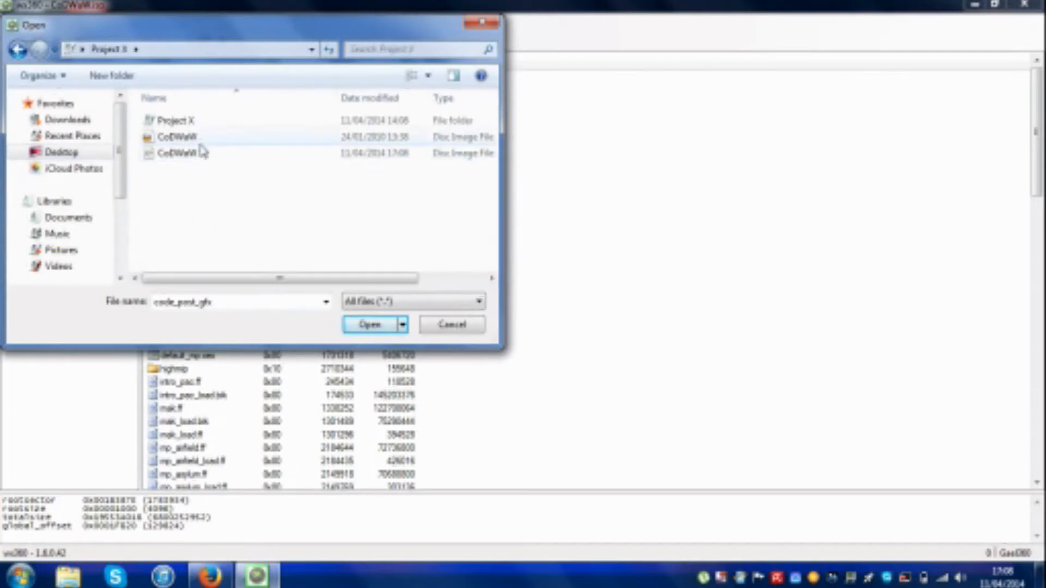
left_click(191, 124)
double_click(192, 124)
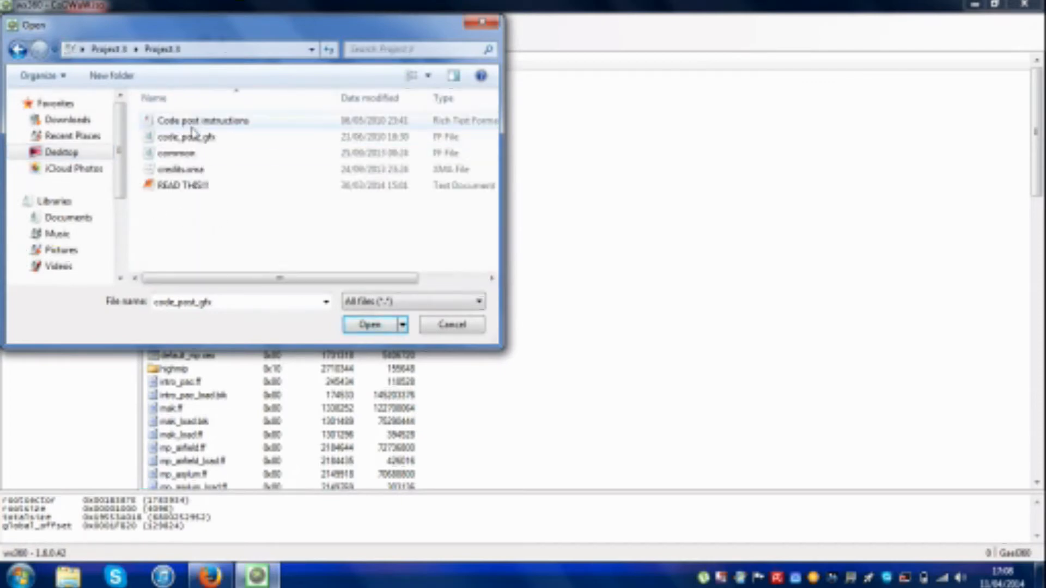
left_click(196, 155)
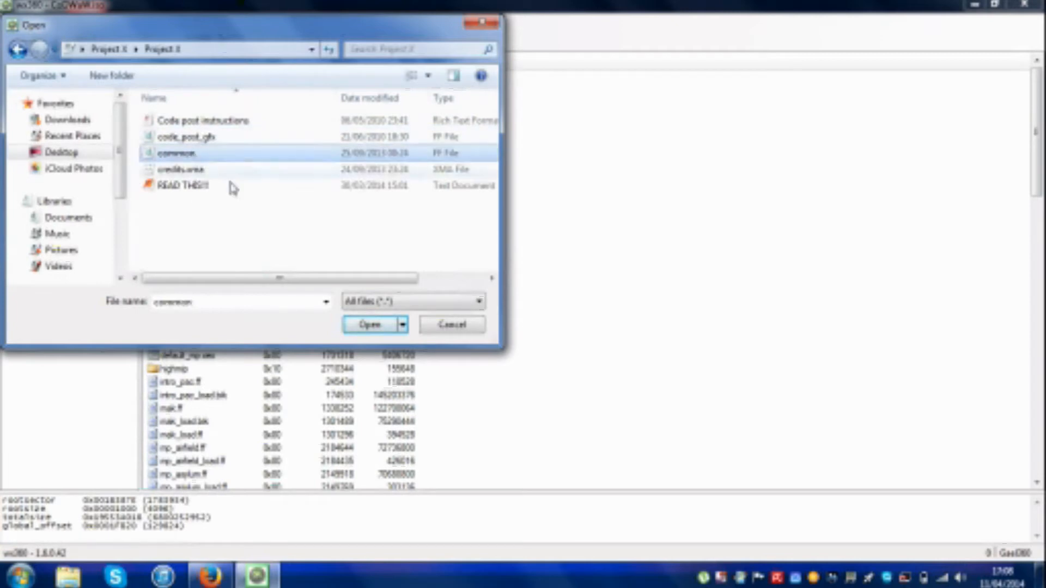
left_click(361, 327)
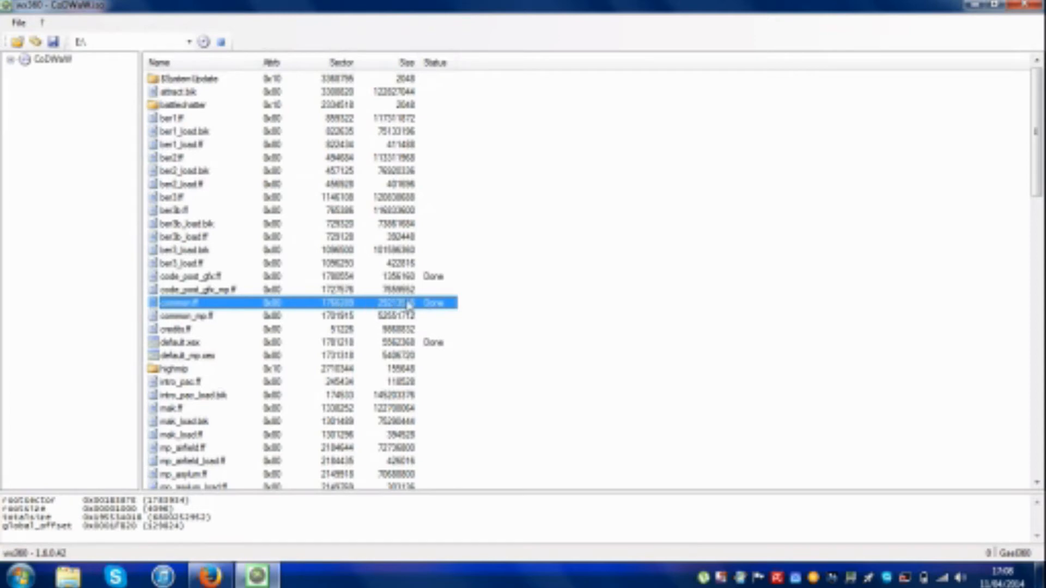
Replace default.xex in the disc image with the default file saved on the desktop.
right_click(156, 343)
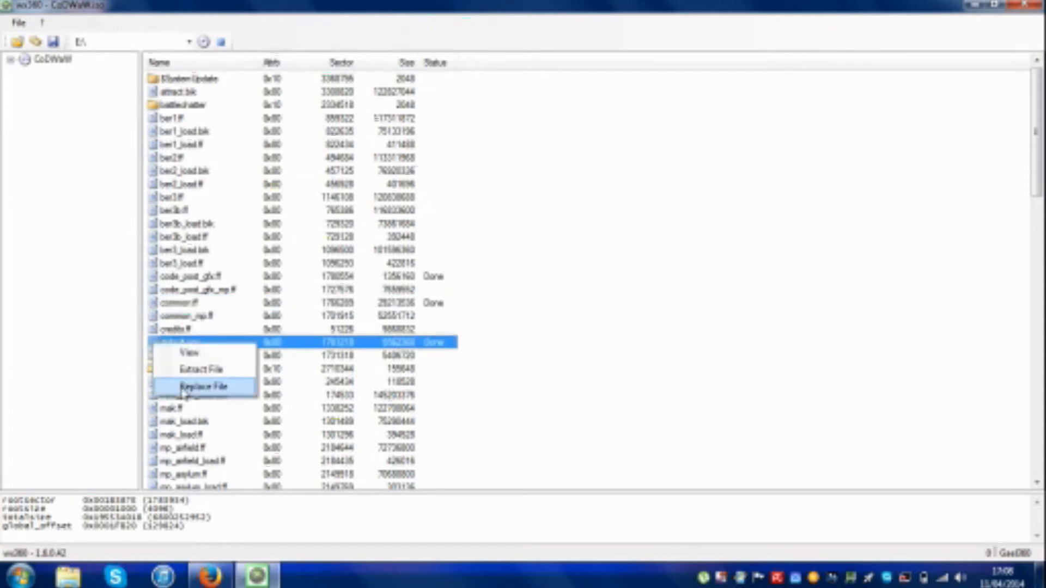
left_click(203, 387)
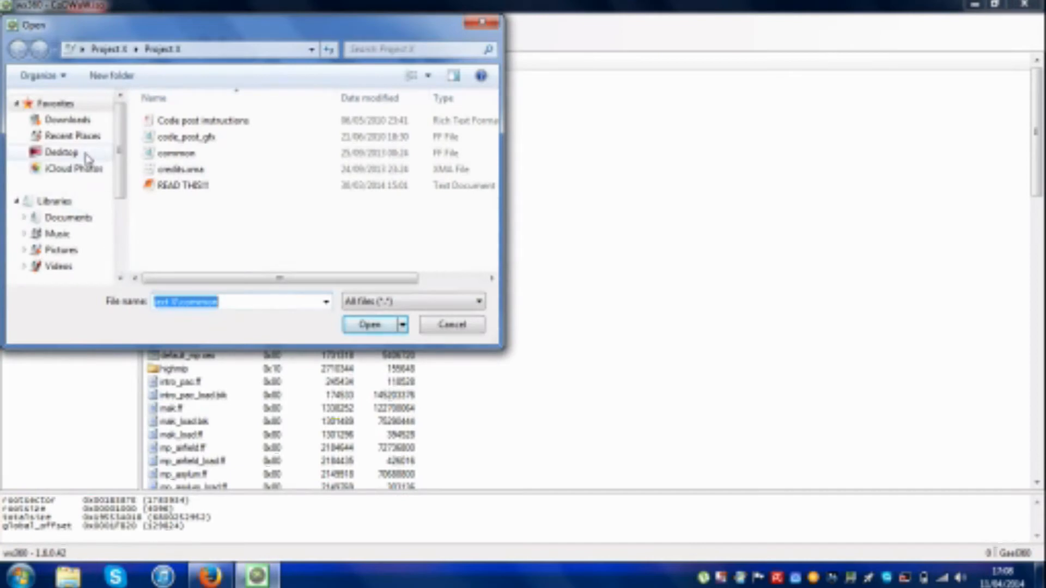
left_click(87, 155)
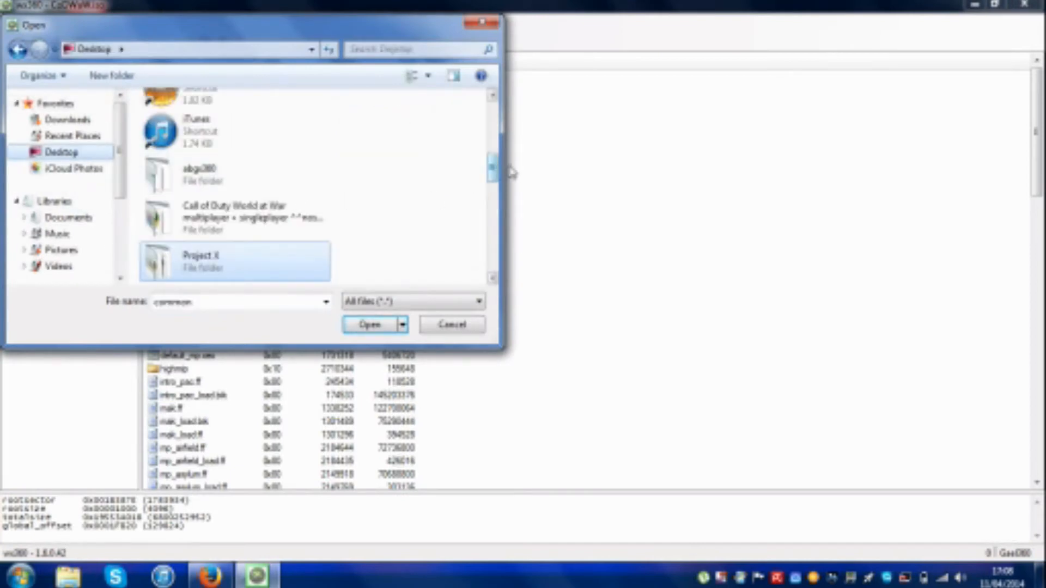
left_click_drag(493, 172, 496, 220)
left_click(224, 217)
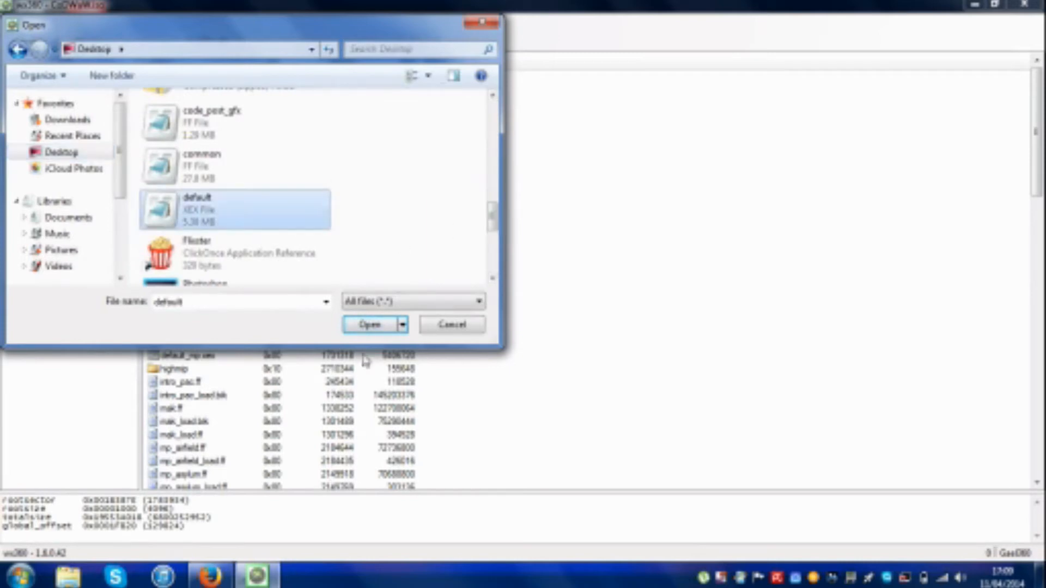
left_click(370, 325)
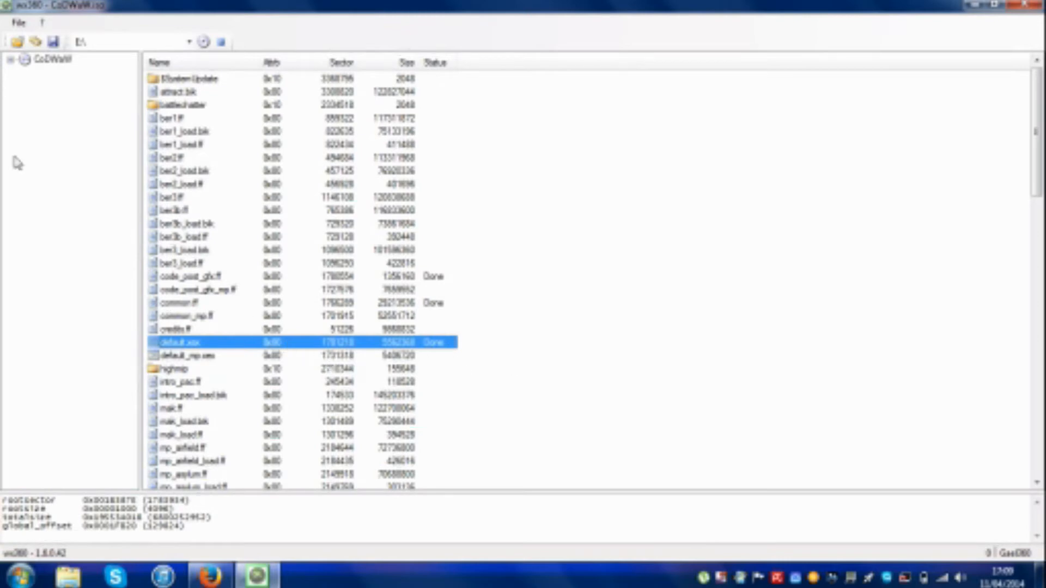
Open the credits folder under Stream, Music, Mission in the CoDWaW disc image.
left_click(11, 63)
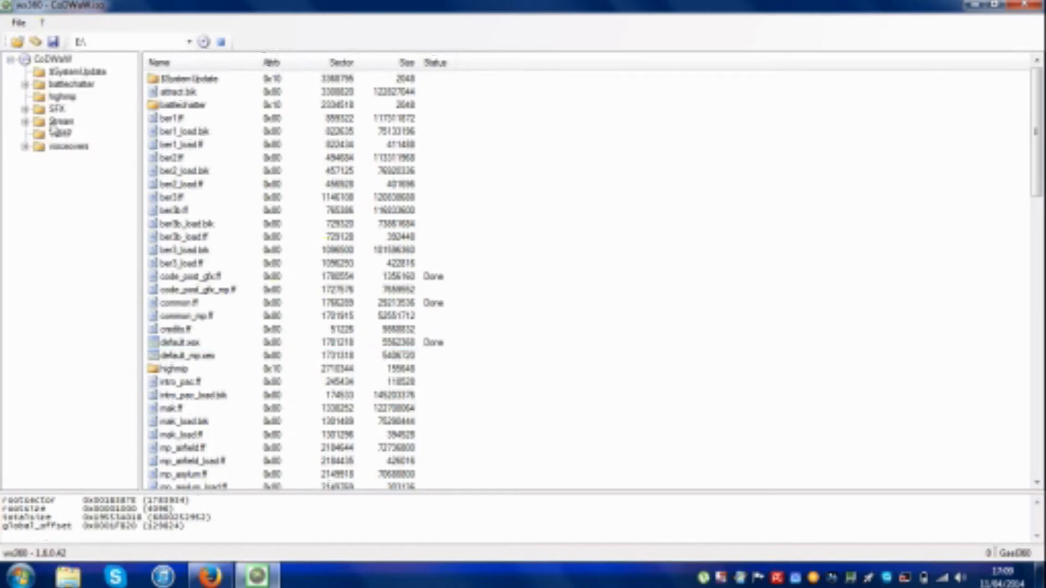
left_click(25, 122)
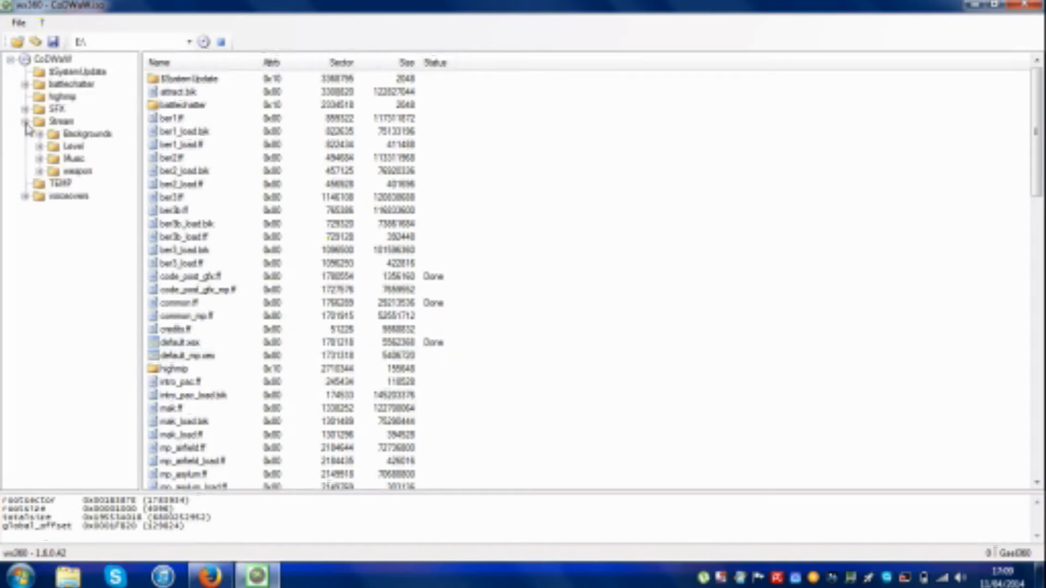
left_click(39, 158)
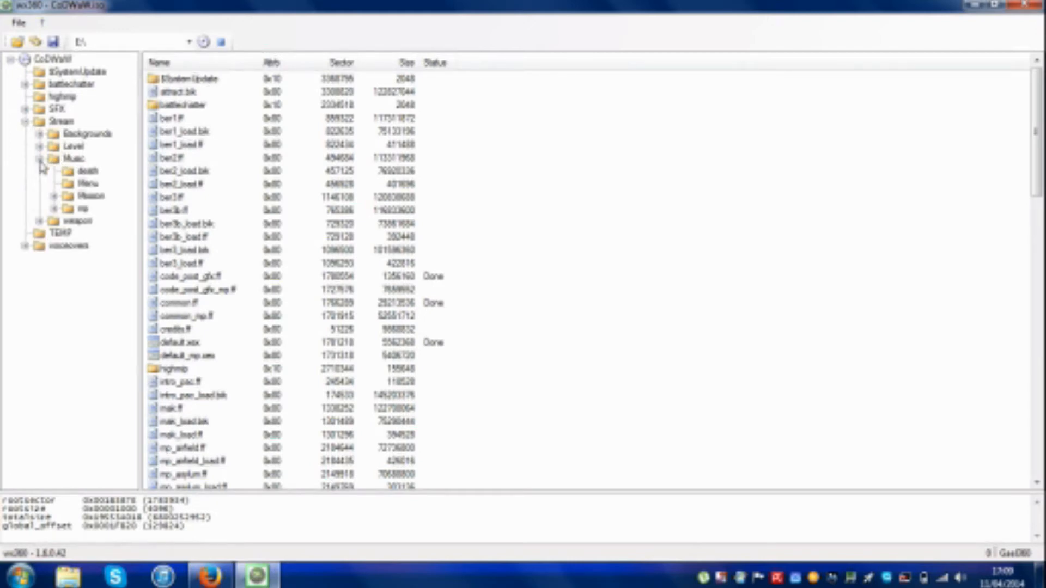
left_click(55, 198)
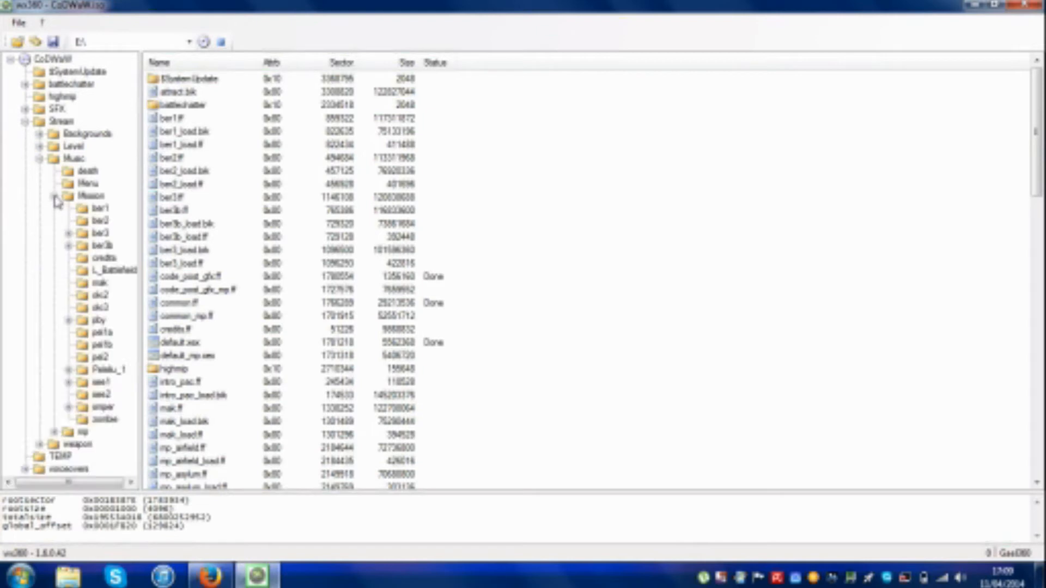
left_click(25, 122)
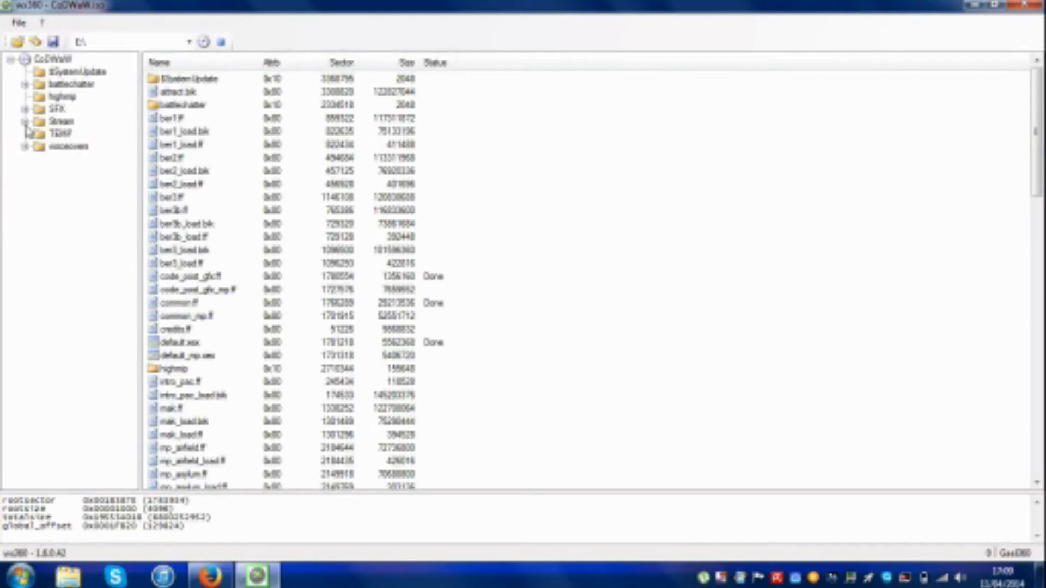
left_click(25, 122)
left_click(40, 159)
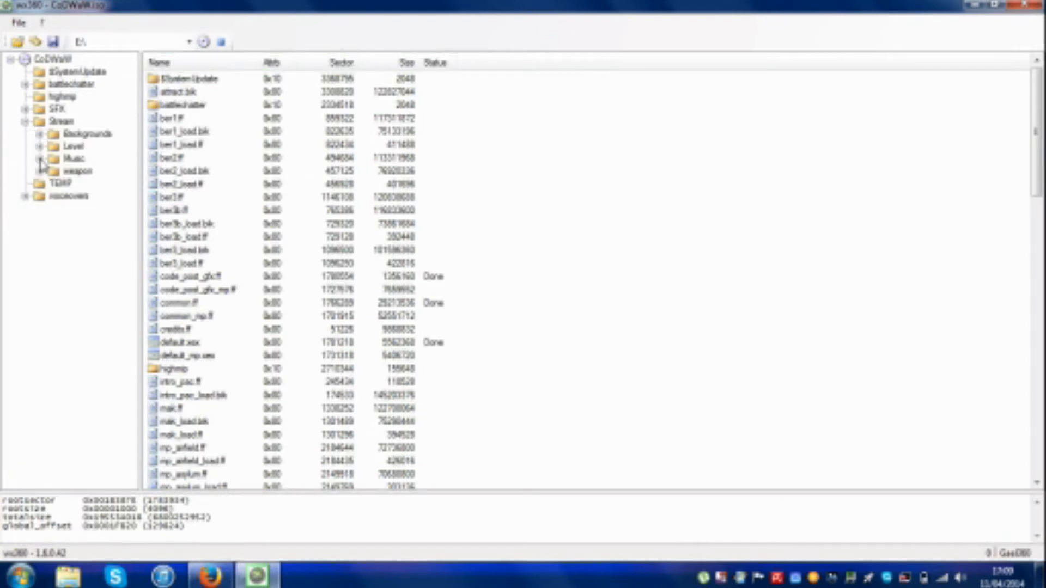
left_click(40, 159)
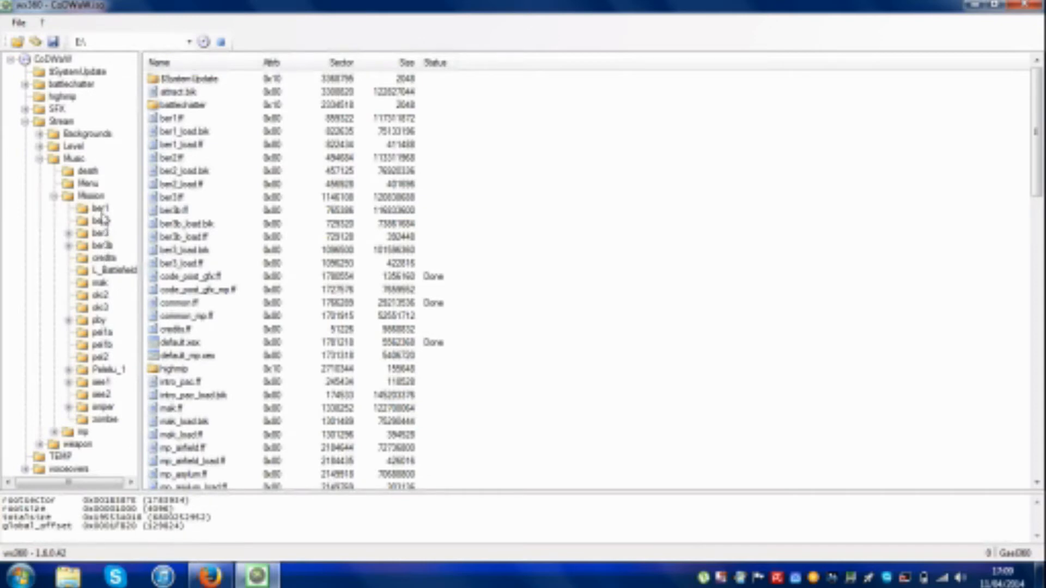
left_click(97, 257)
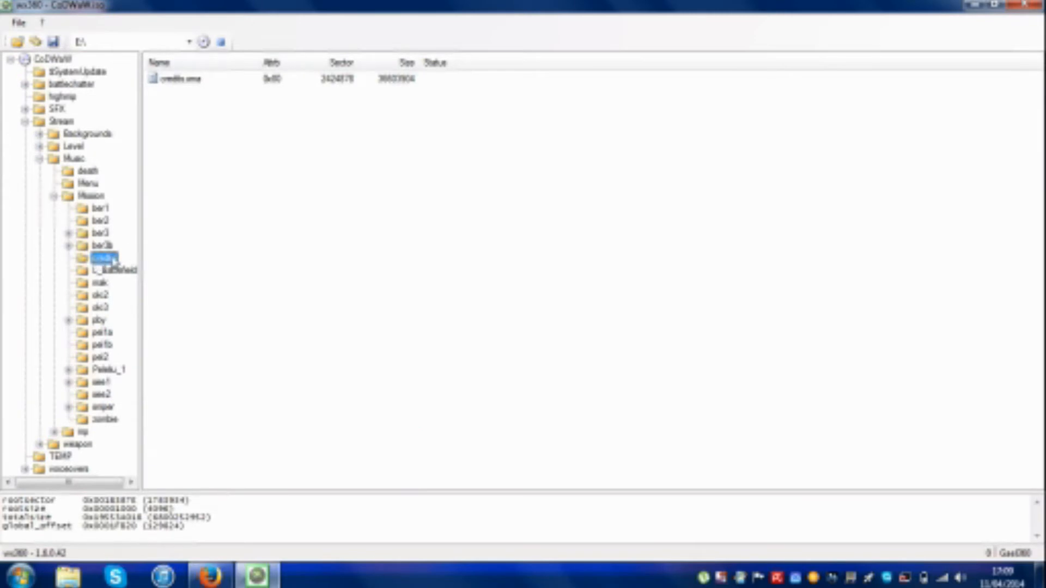
Extract credits.xma from the disc image's credits folder to the desktop, keeping its file name.
left_click(197, 81)
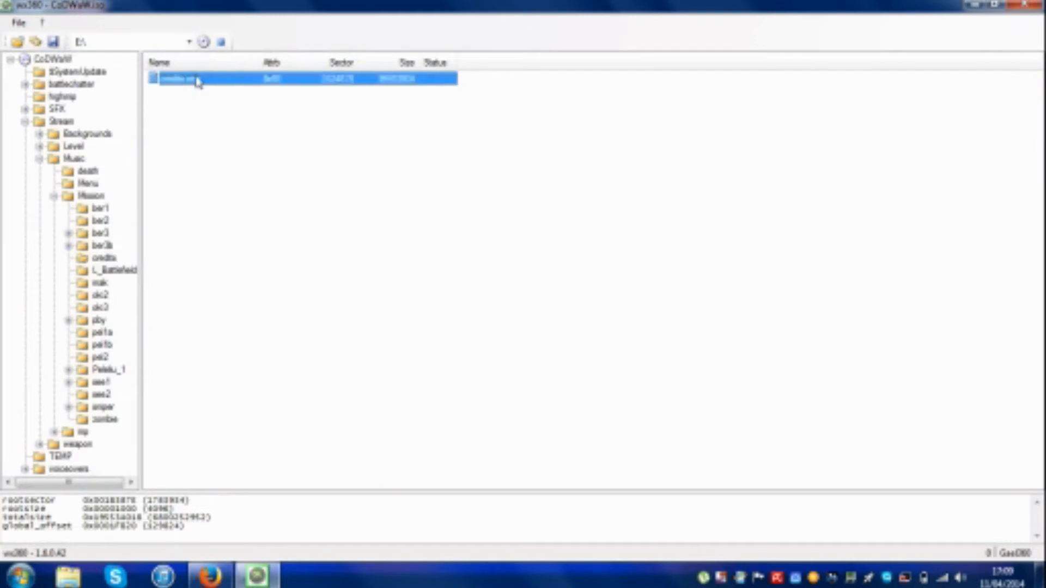
right_click(199, 88)
left_click(213, 103)
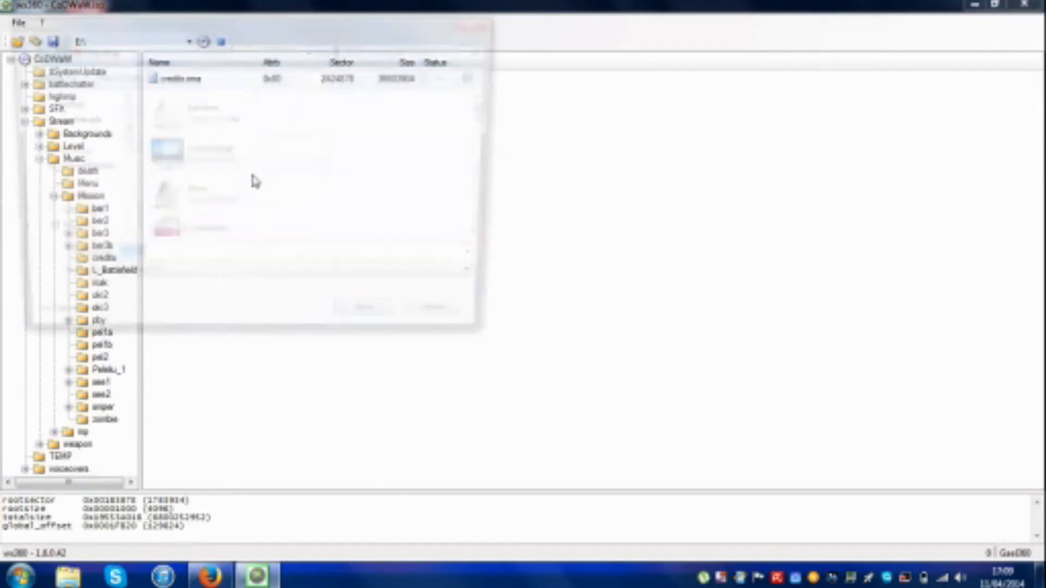
left_click(375, 325)
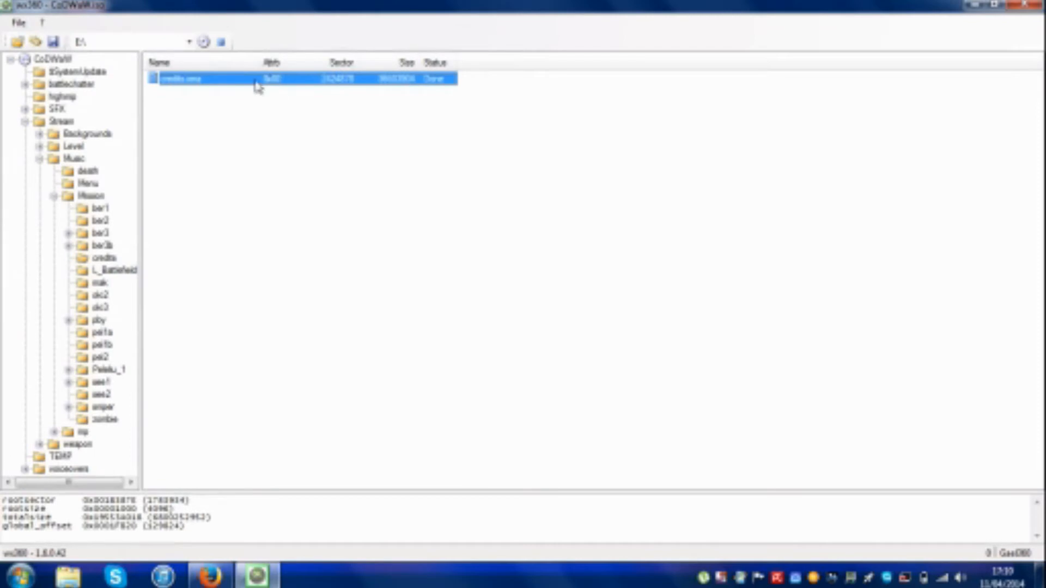
Replace credits.xma in the disc image with the credits.xma file from the nested Project X folder and widen the Status column.
right_click(258, 83)
left_click(263, 121)
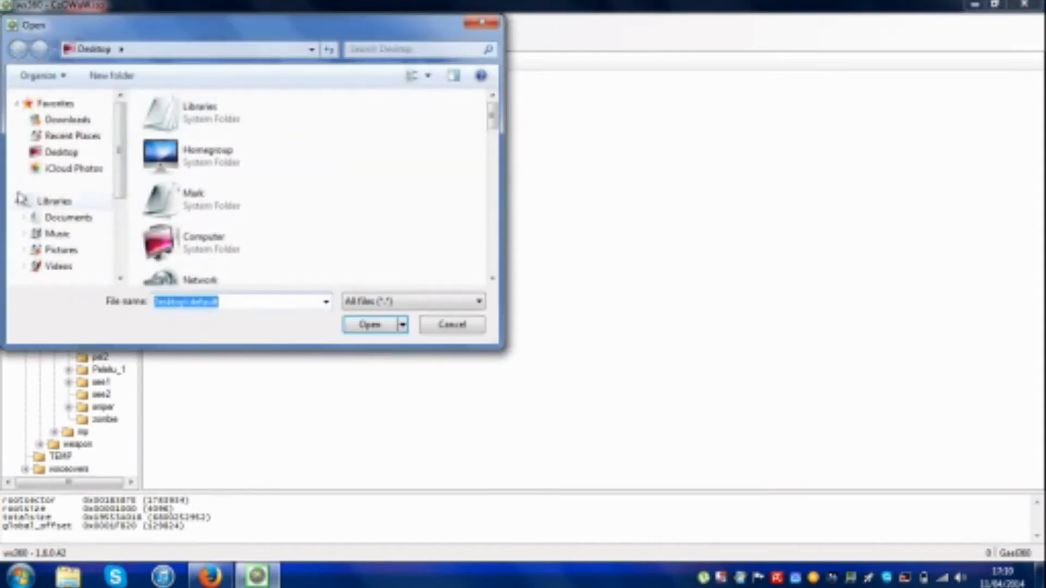
left_click_drag(493, 119, 497, 177)
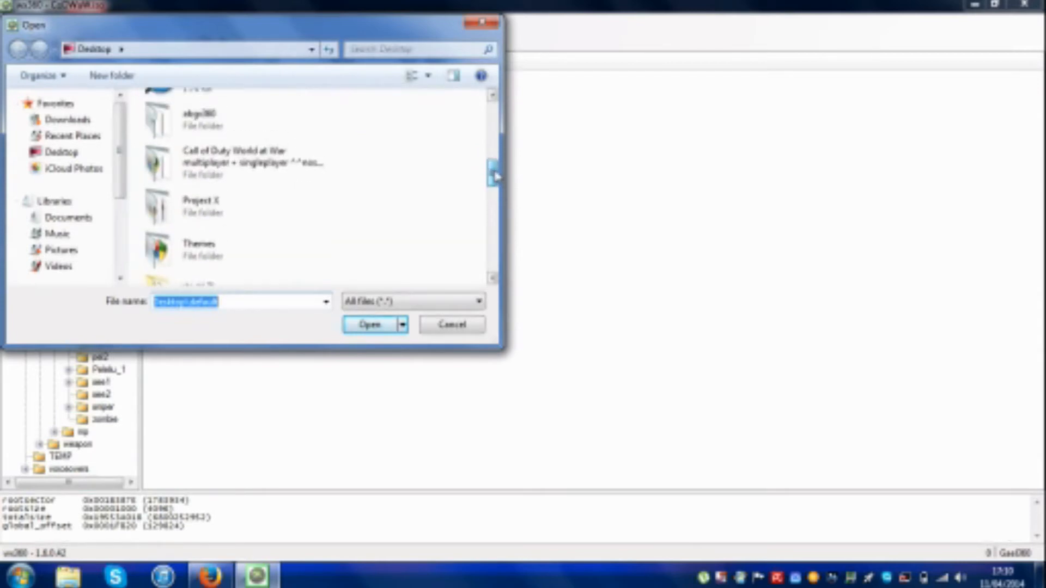
double_click(212, 210)
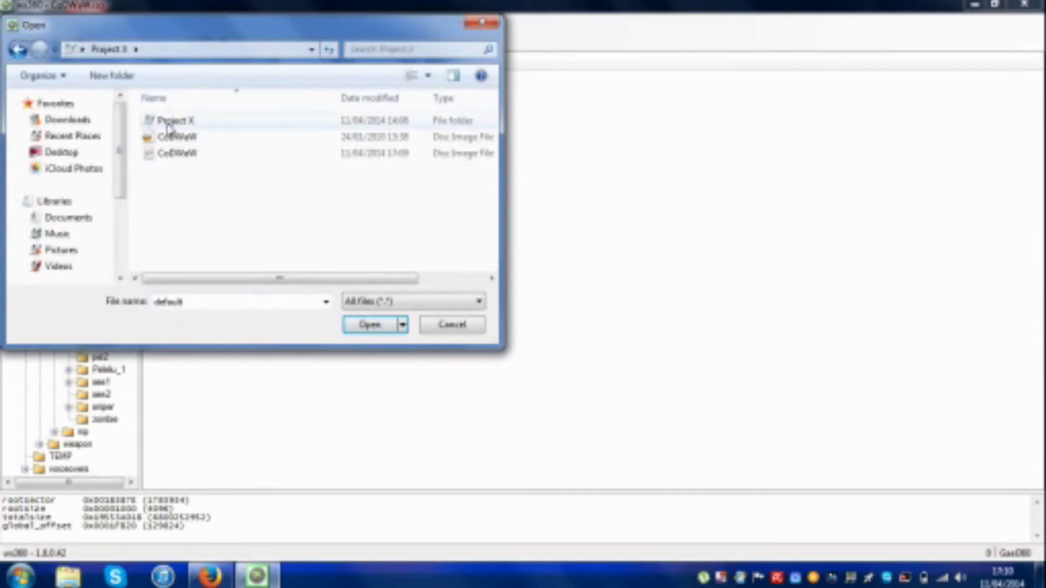
double_click(238, 127)
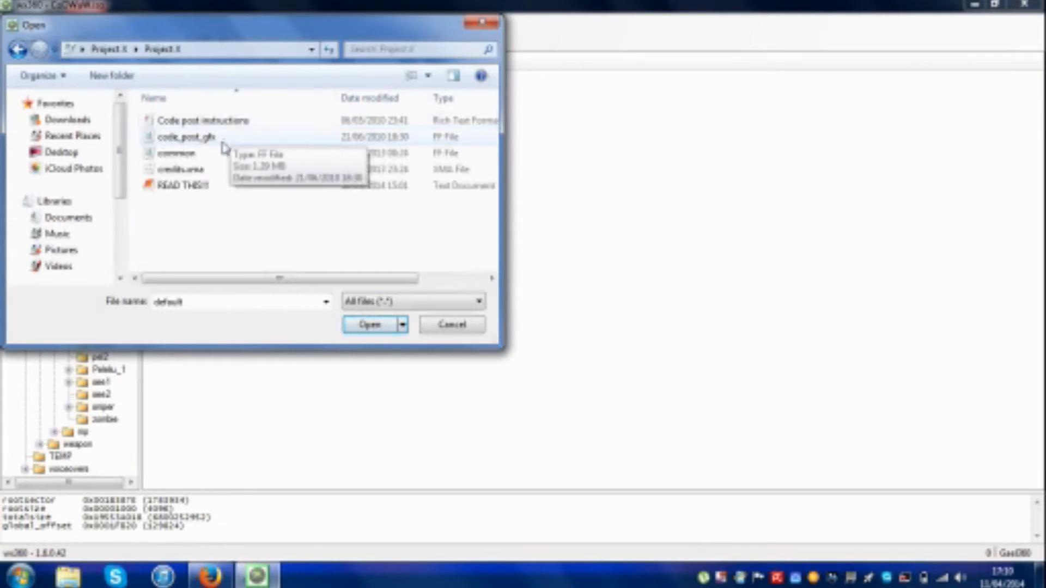
left_click(211, 173)
left_click(353, 327)
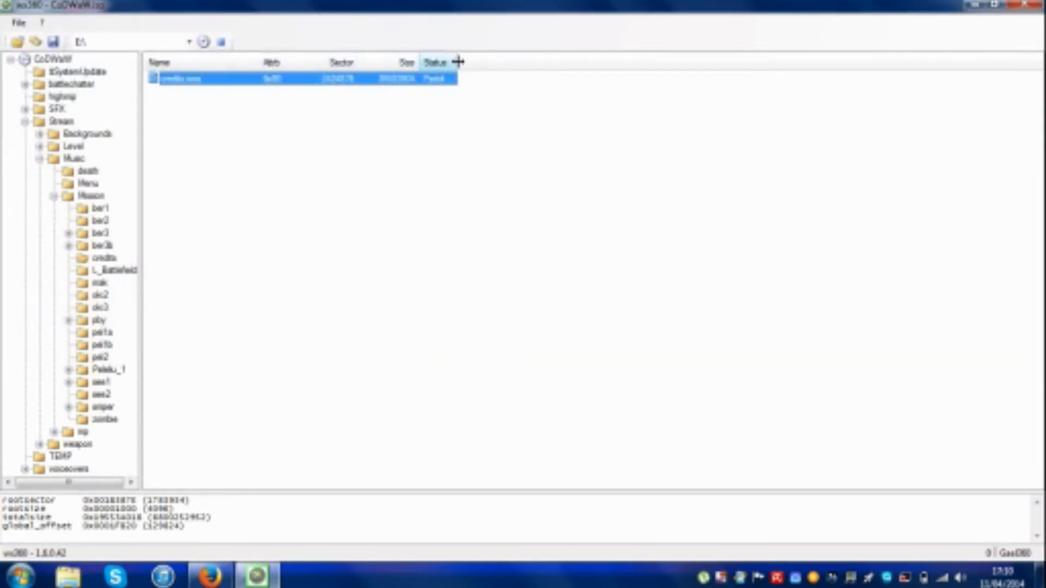
left_click_drag(458, 62, 482, 61)
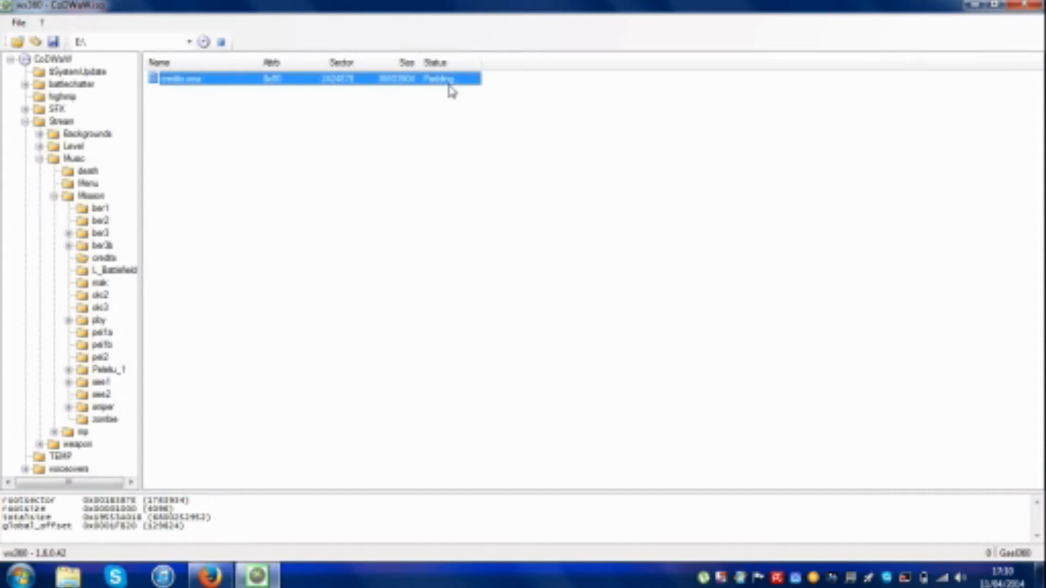
left_click(428, 98)
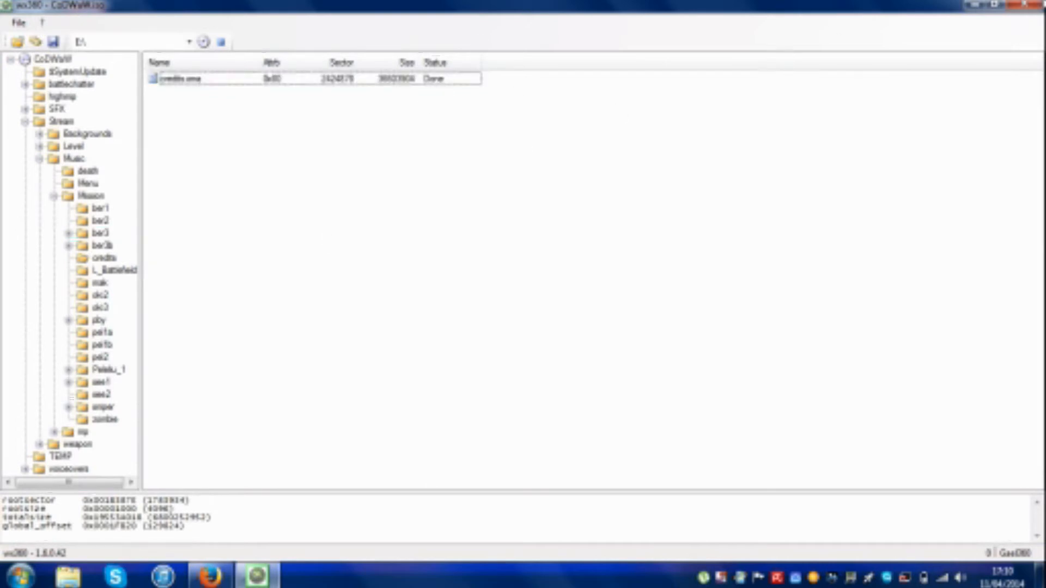
Close wx360, move the extracted code_post_gfx, common, default and credits.xma files from the desktop to the Recycle Bin, and empty it.
left_click(1031, 8)
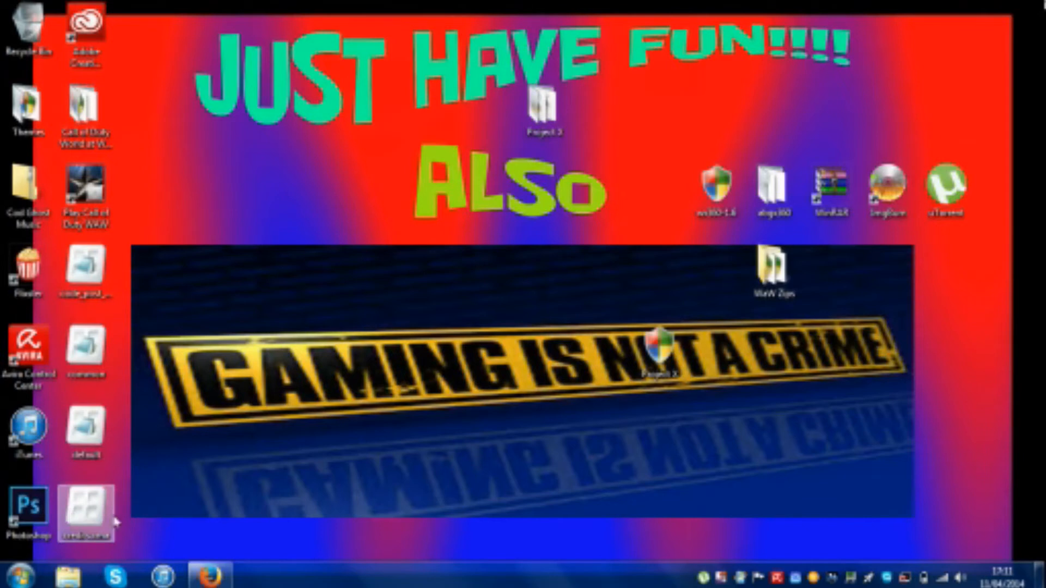
left_click_drag(134, 525, 83, 275)
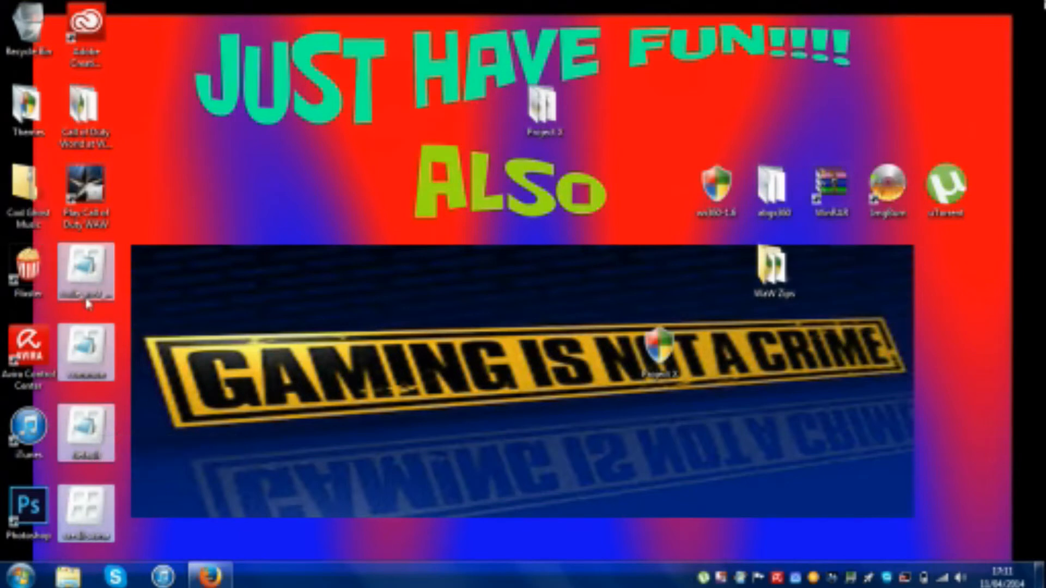
left_click_drag(87, 304, 45, 52)
right_click(46, 50)
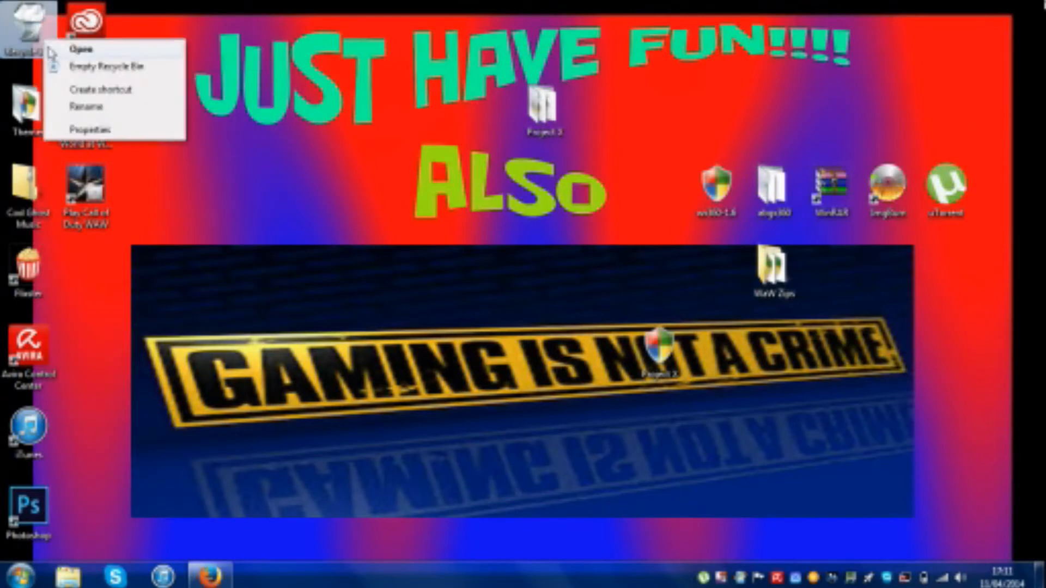
left_click(66, 66)
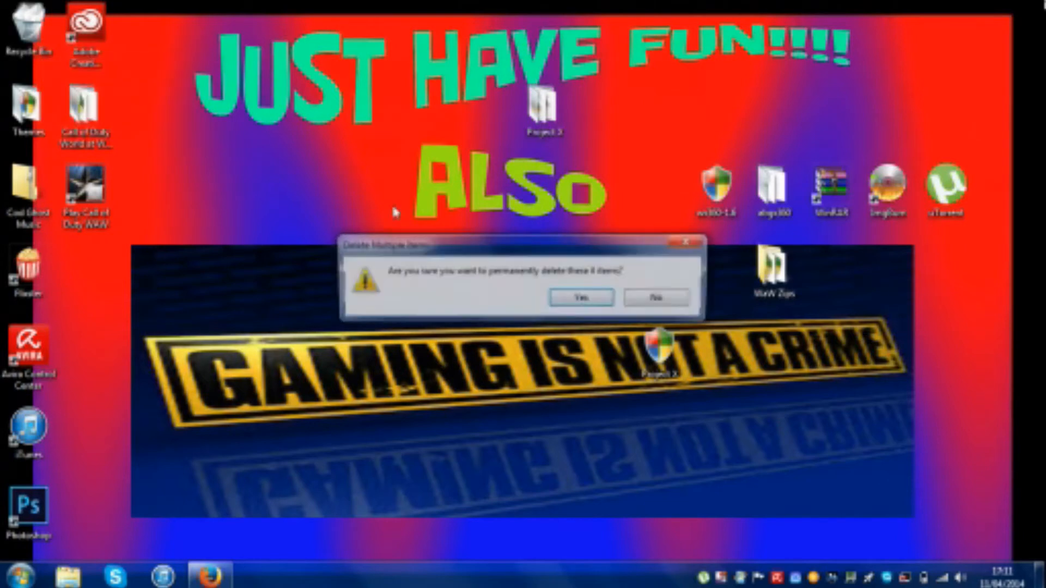
left_click(561, 303)
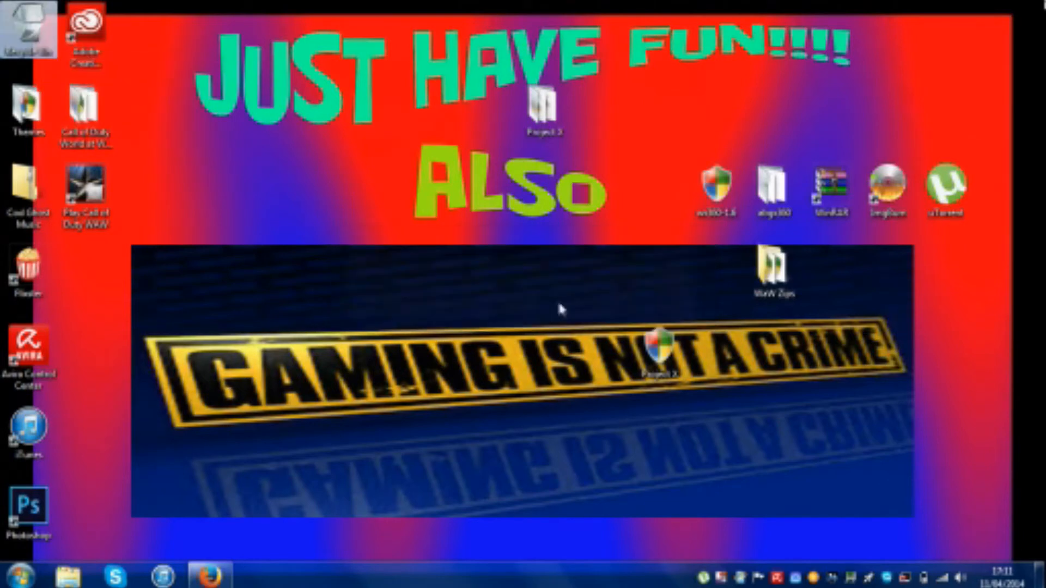
Rename the Project X folder on the desktop as "Project X ready to burn".
left_click(281, 40)
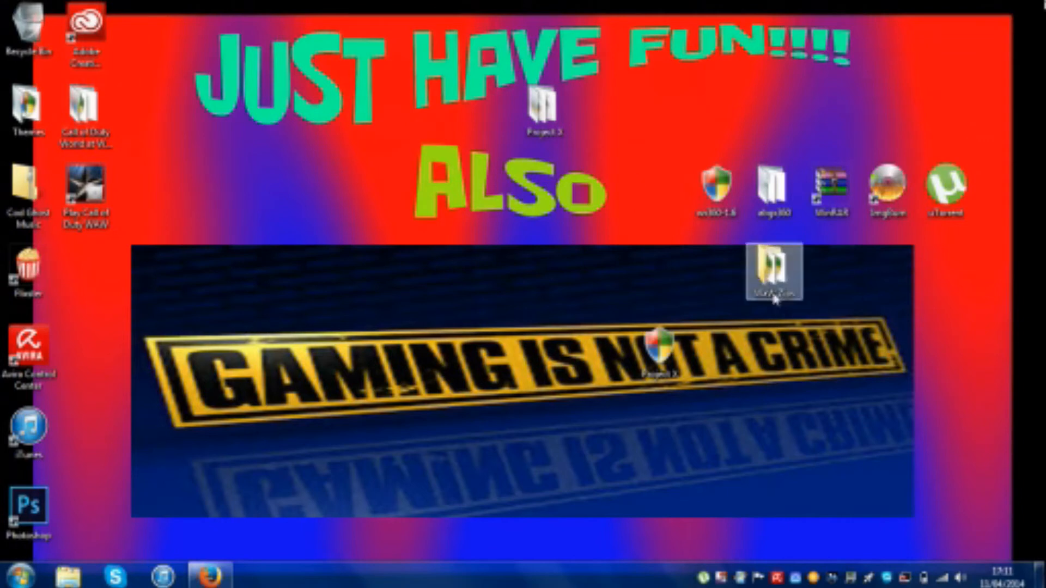
left_click(545, 104)
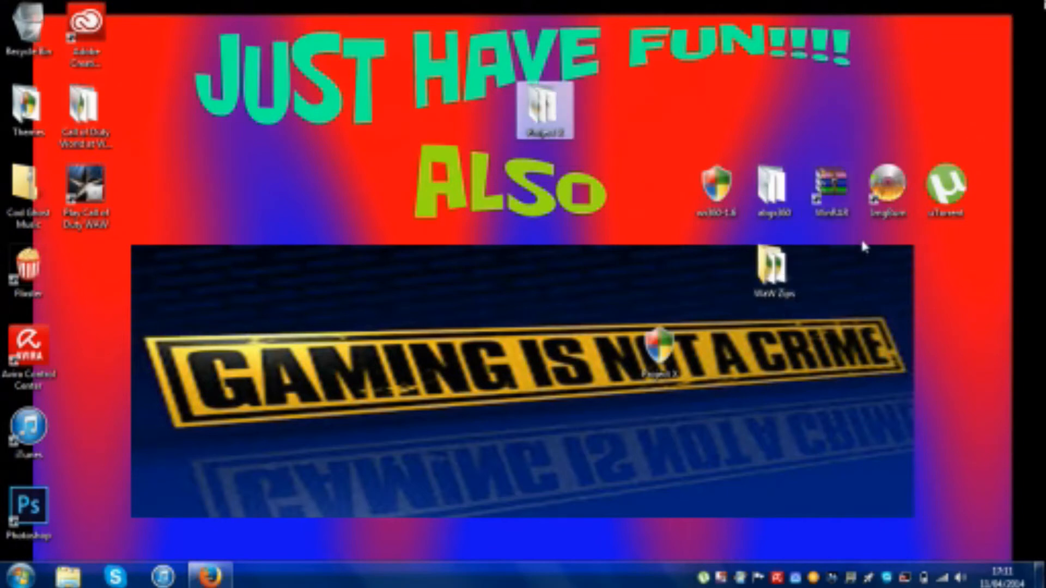
key("F2")
key("End")
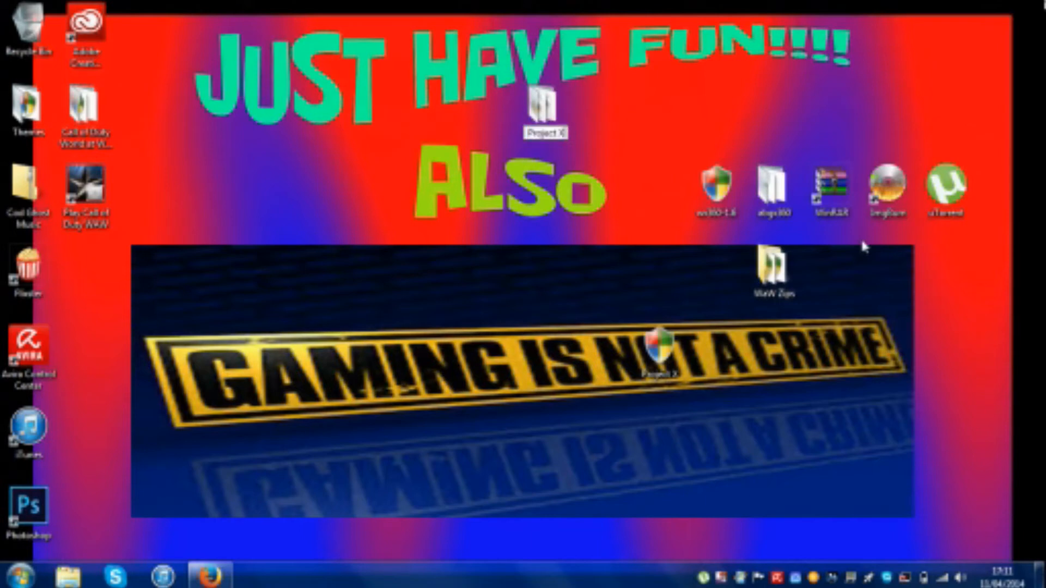
type("ready")
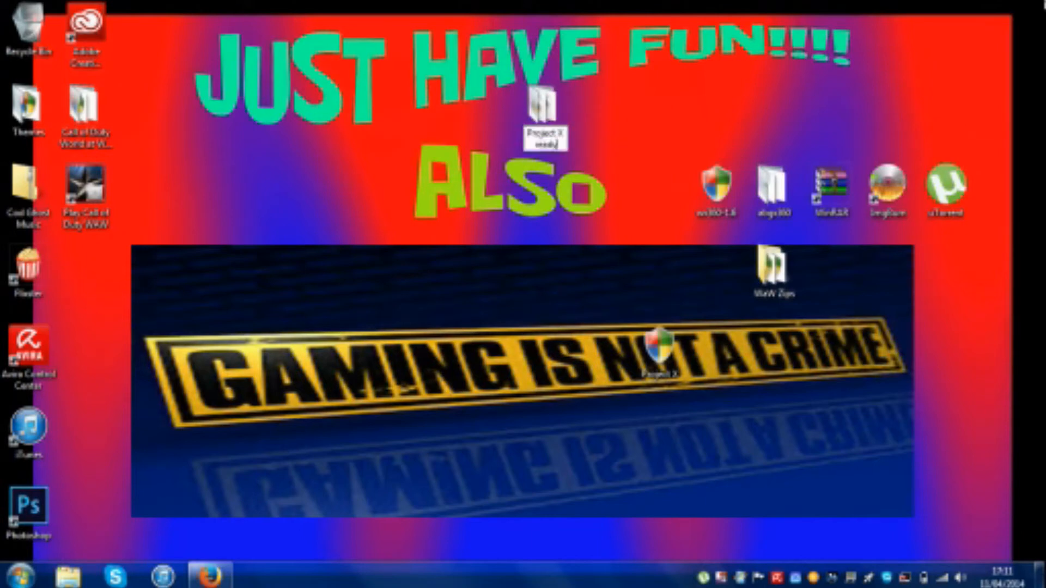
type(" to burn")
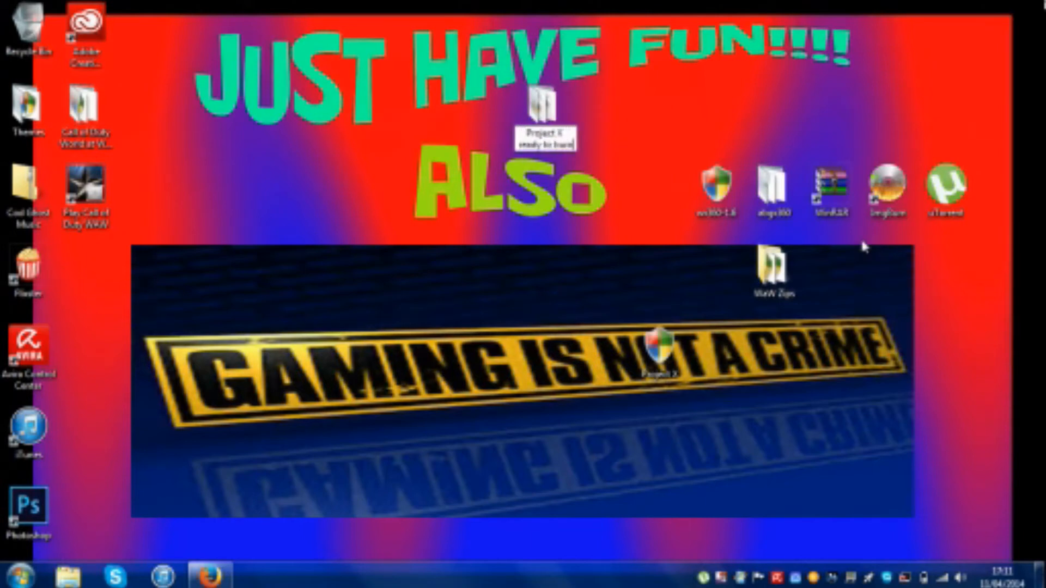
key("Return")
left_click_drag(531, 118, 557, 126)
left_click(622, 246)
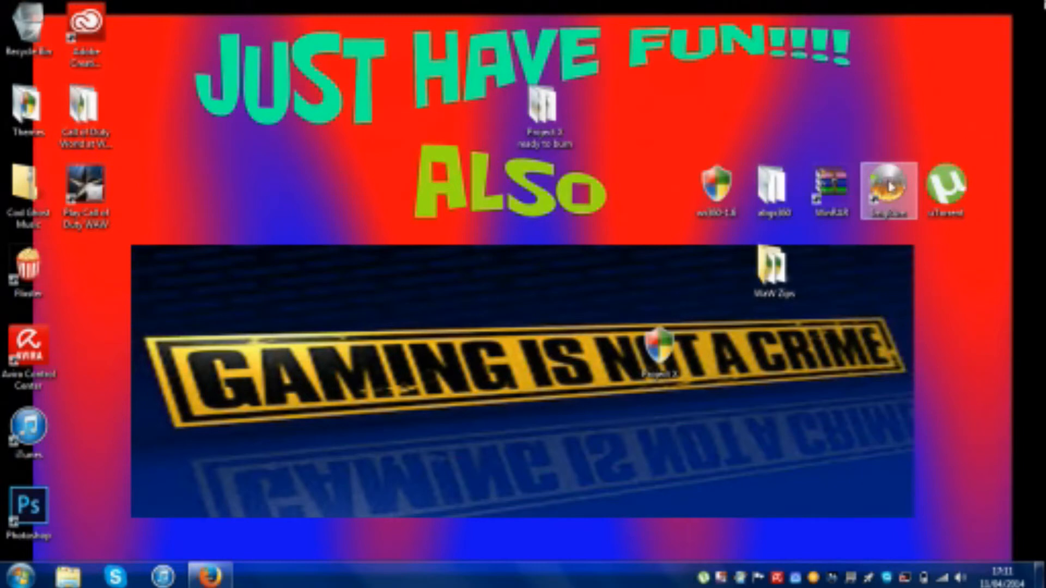
Launch ImgBurn, restore its log window to a smaller size and minimize it, and move the main window toward the middle of the desktop.
left_click(889, 204)
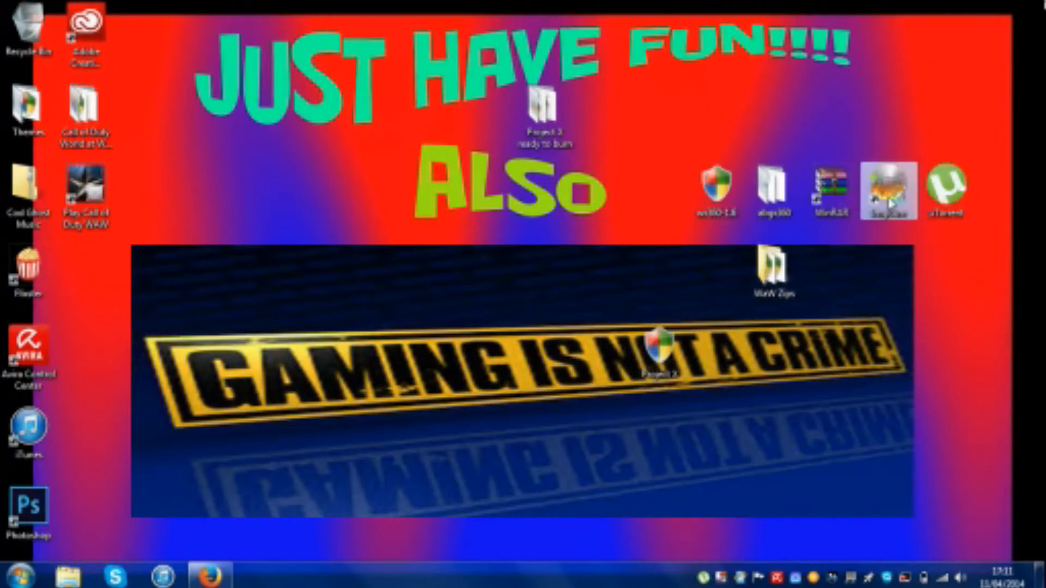
double_click(889, 203)
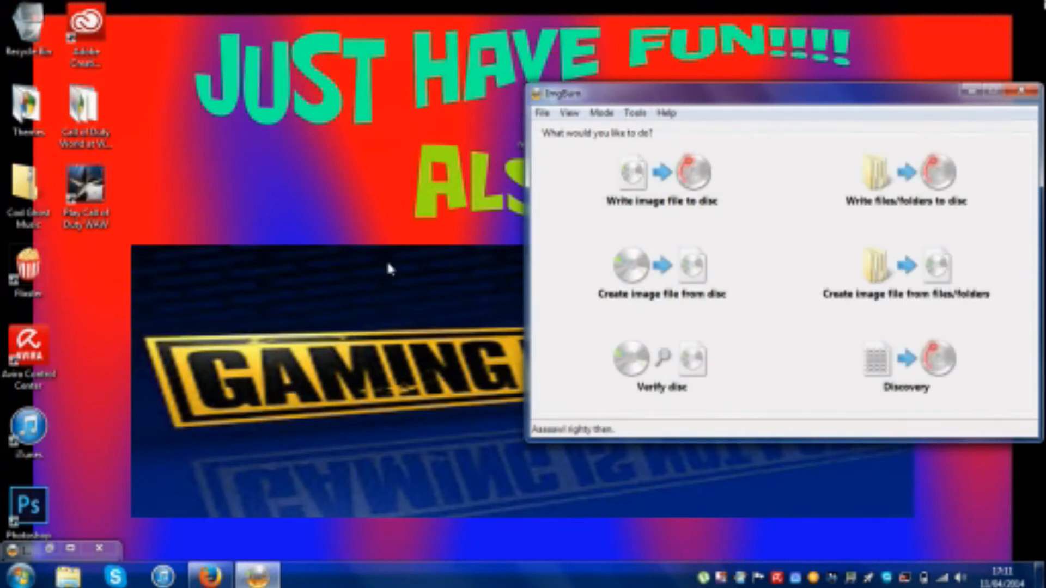
left_click(71, 548)
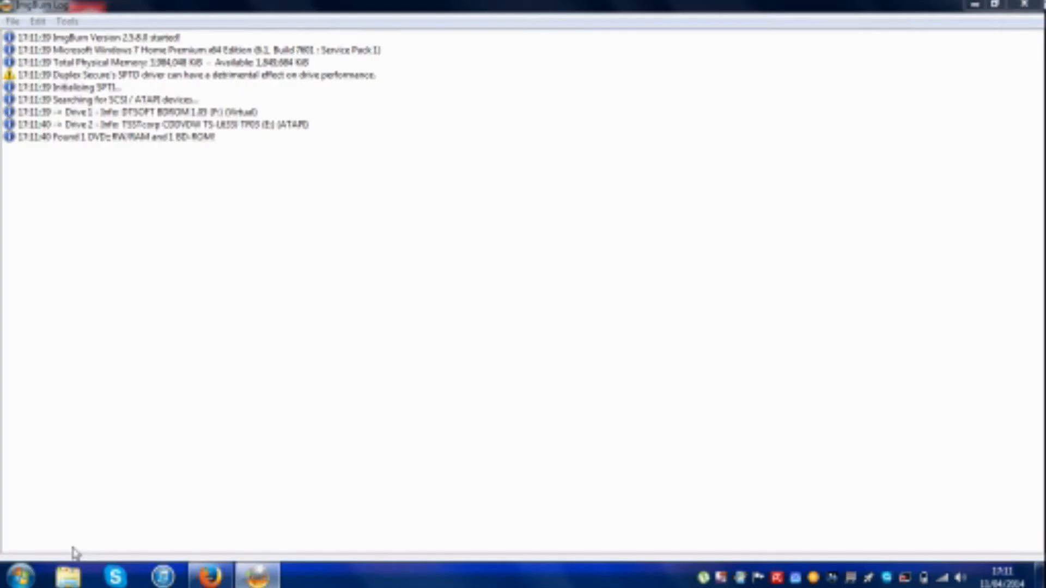
left_click_drag(529, 4, 756, 436)
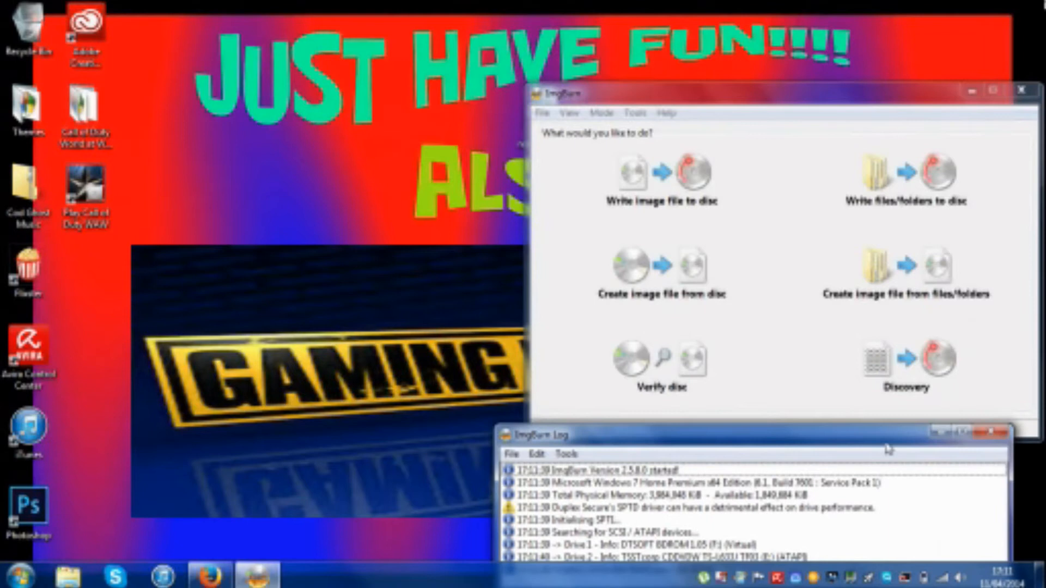
left_click(944, 434)
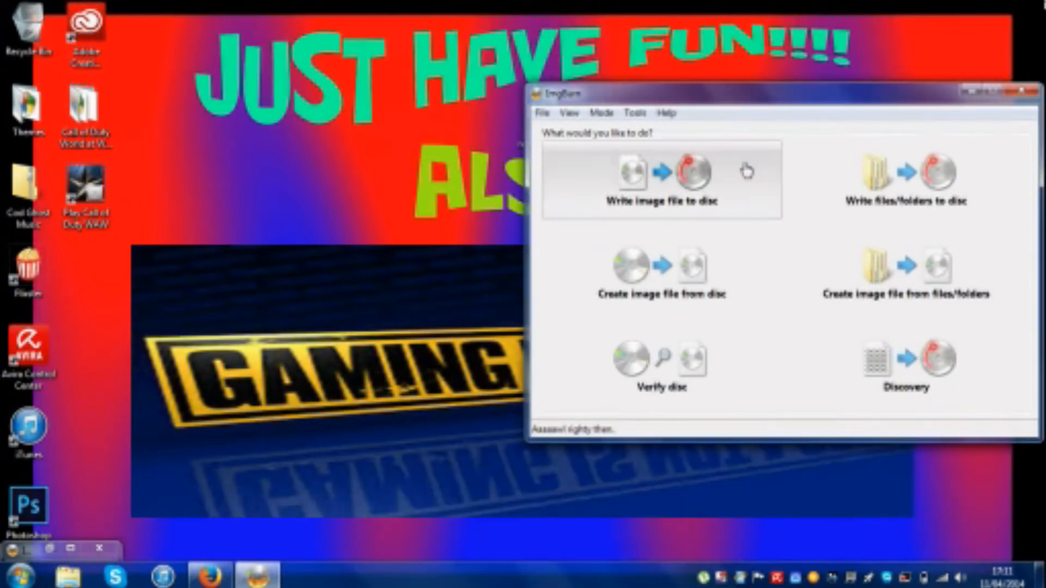
left_click_drag(754, 99, 528, 58)
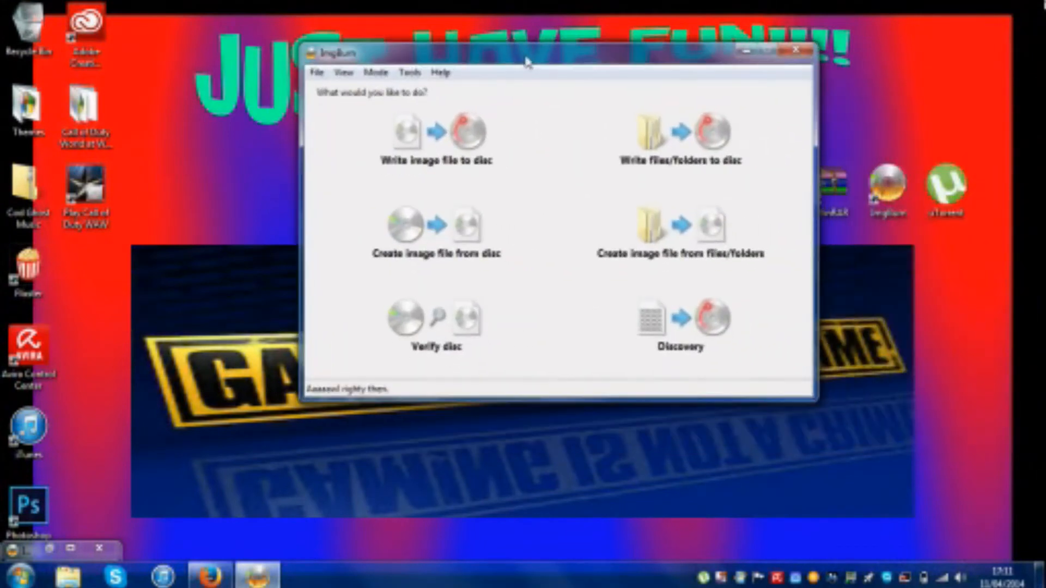
Open the ImgBurn settings and examine the Read, Build, Write and Verify options.
left_click(407, 76)
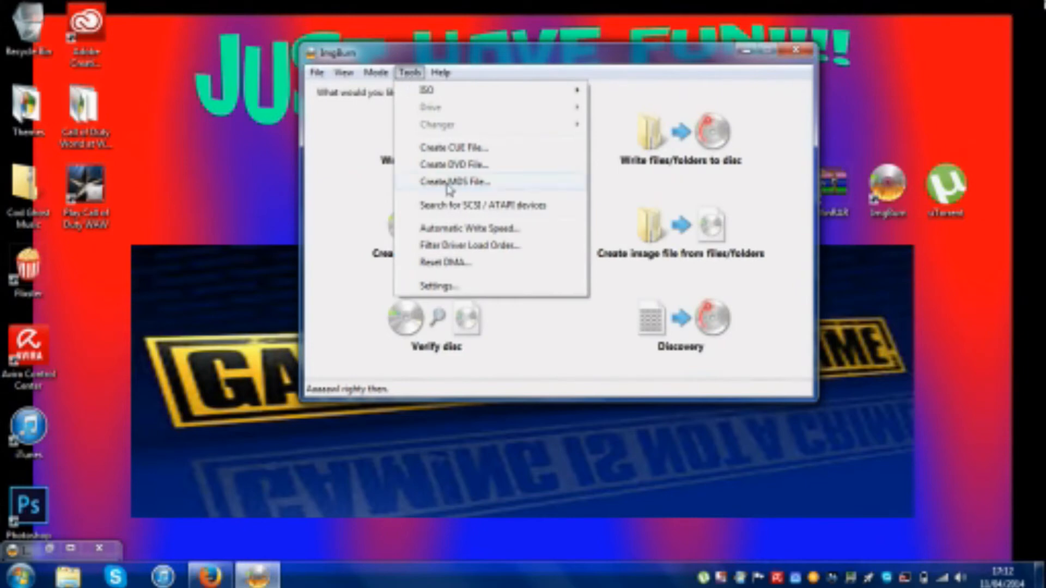
left_click(446, 292)
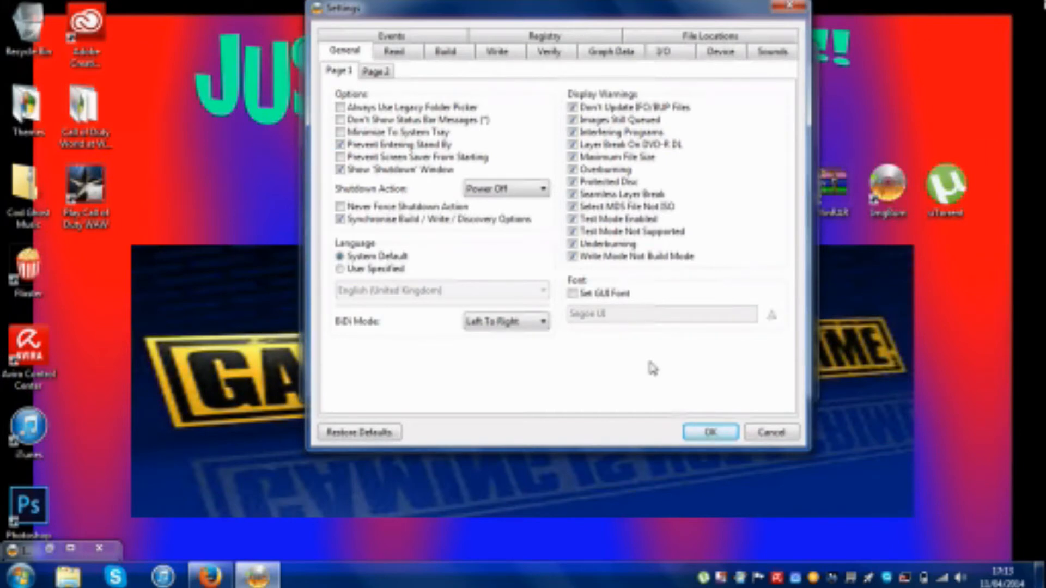
left_click(406, 52)
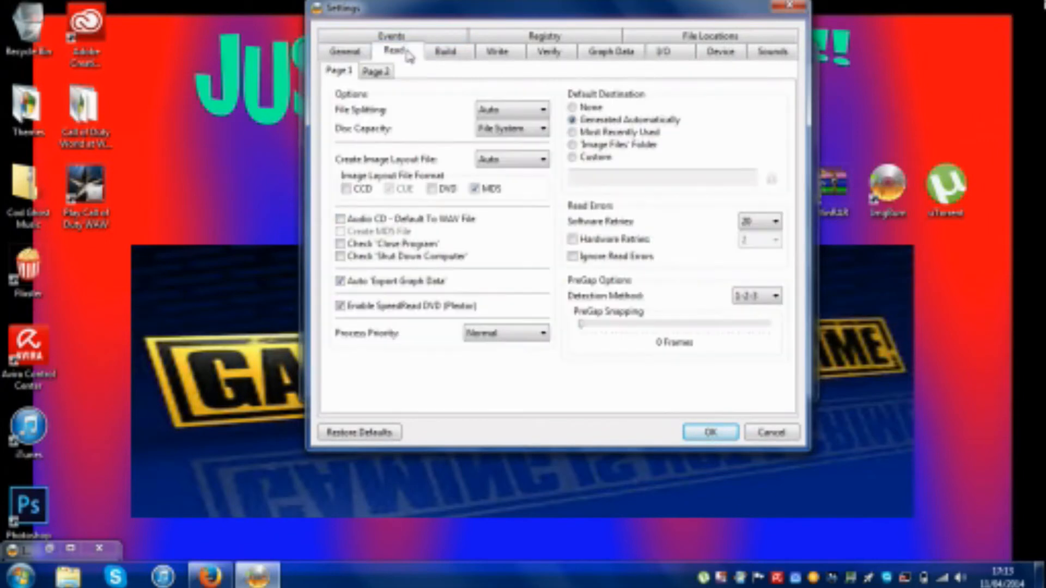
left_click(435, 56)
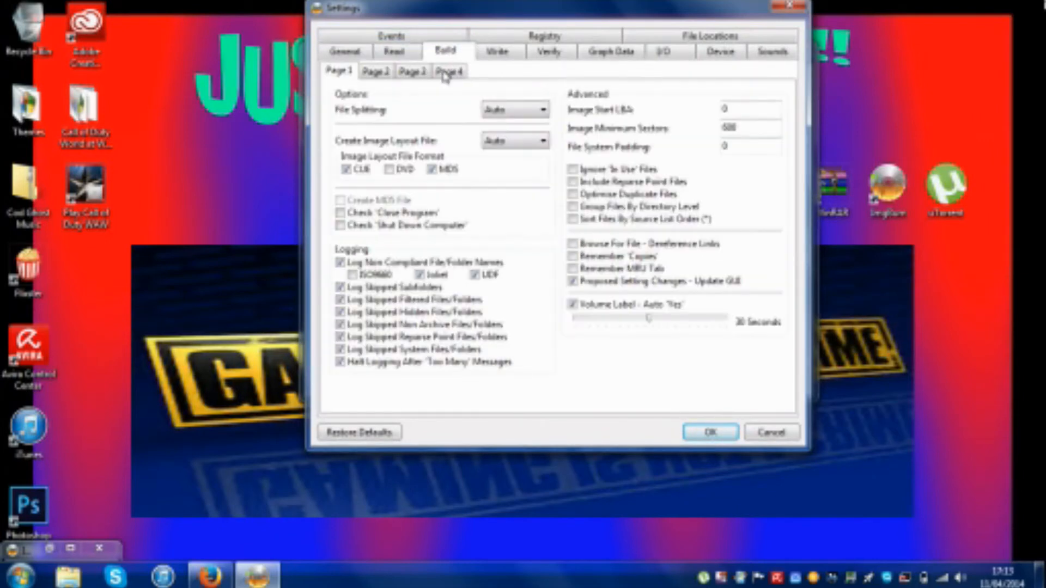
left_click(412, 51)
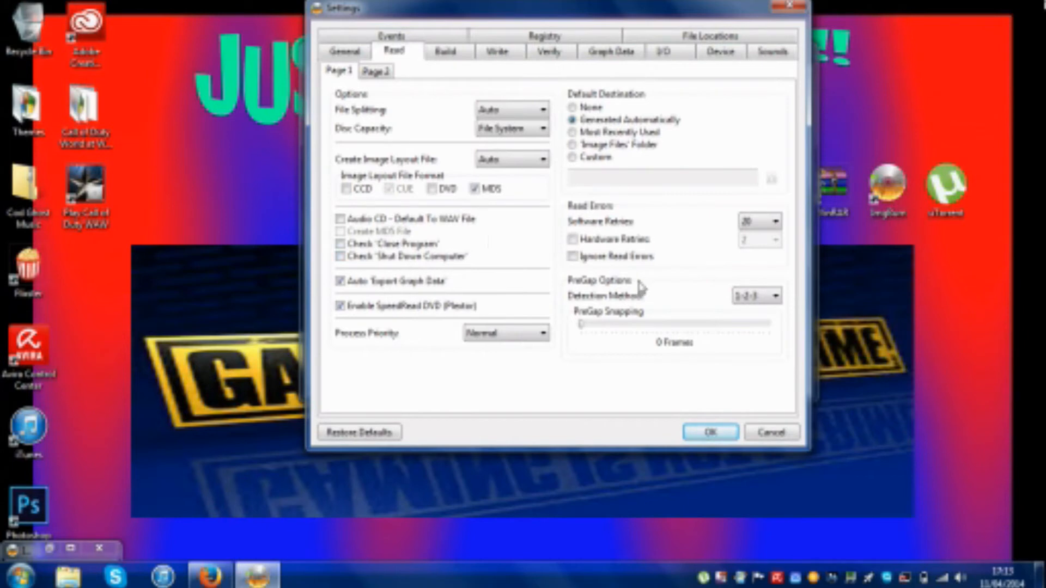
left_click(447, 54)
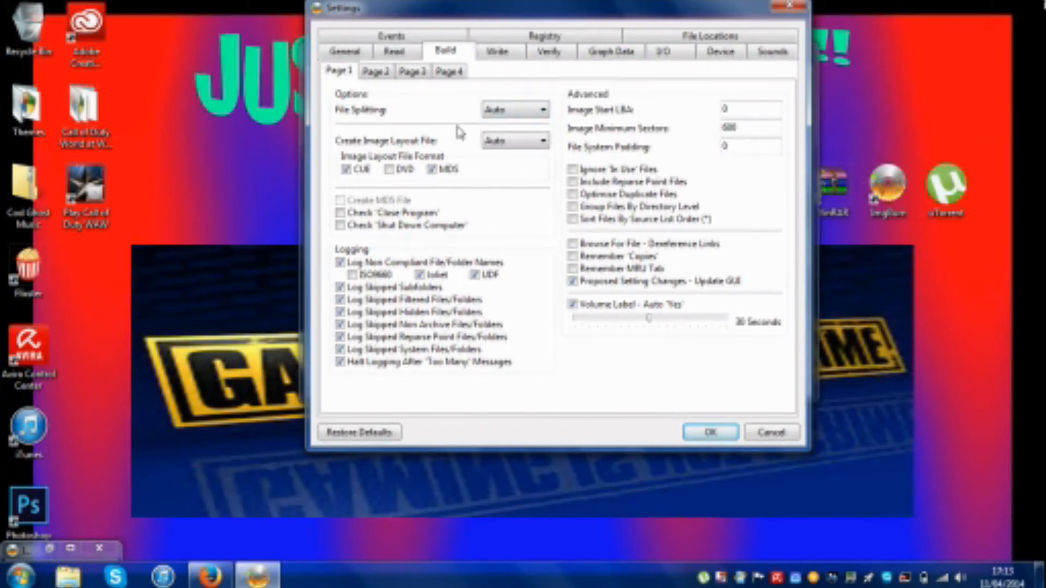
left_click(510, 59)
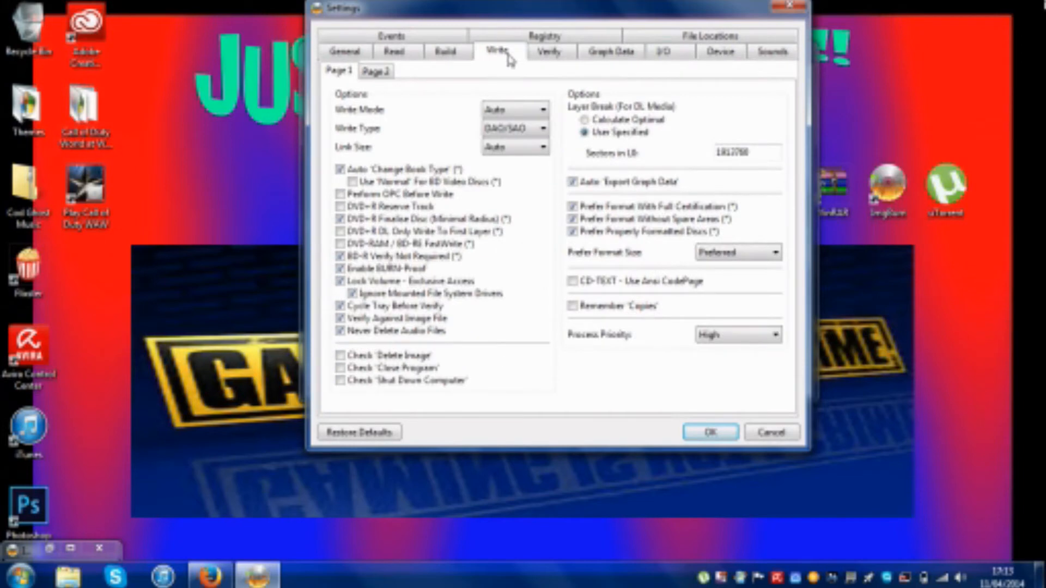
left_click(539, 55)
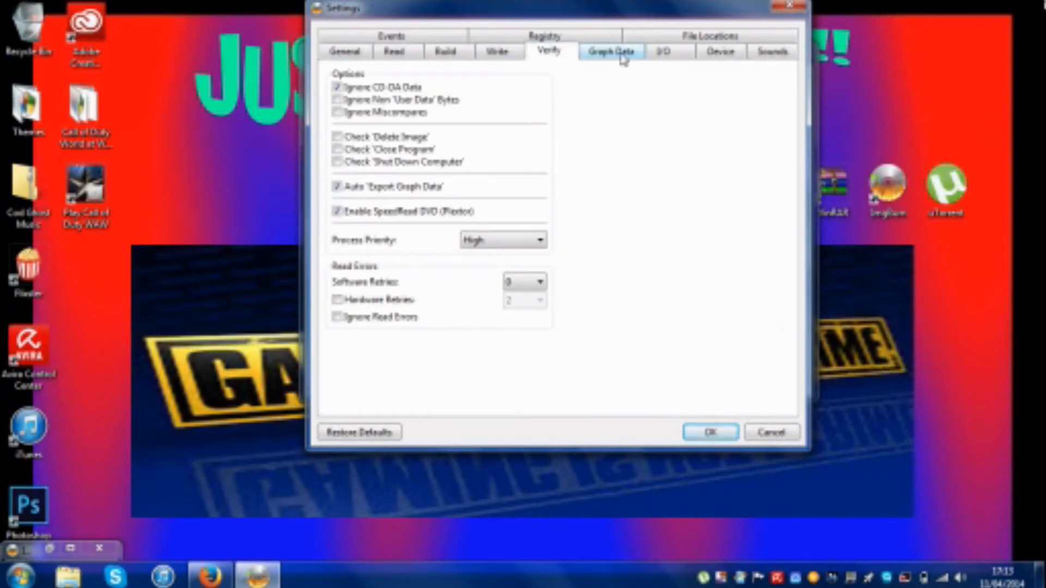
Save the write layer break for DL media as User Specified with 1913760 sectors in L0, and open the mode for writing an image file to disc.
left_click(504, 58)
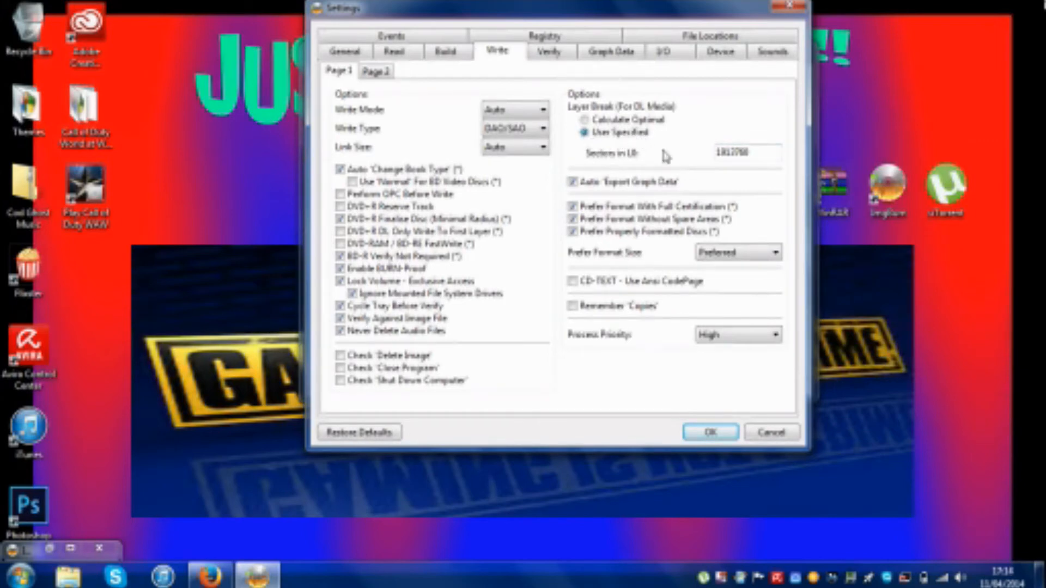
double_click(761, 149)
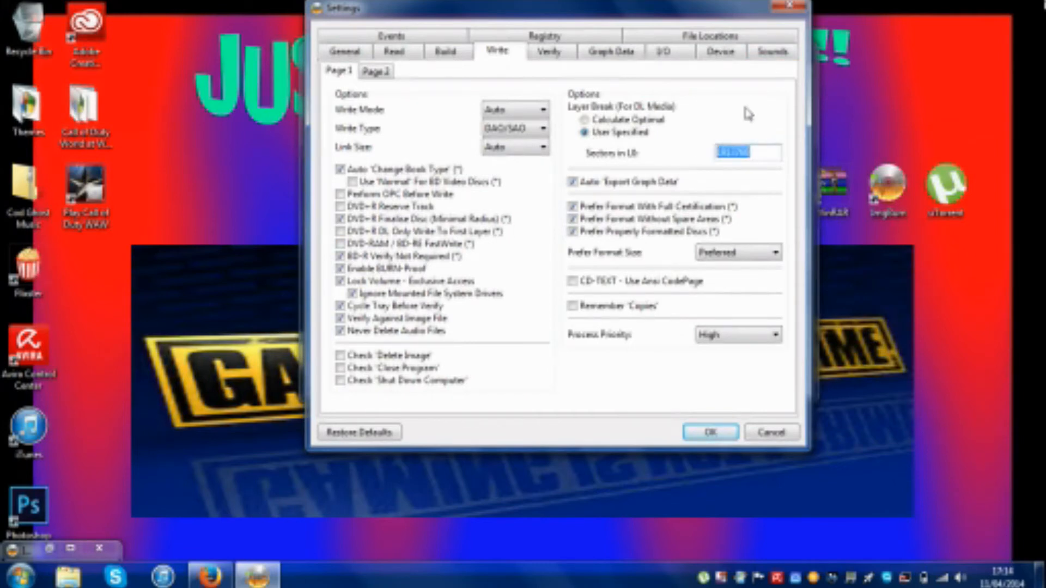
left_click(740, 114)
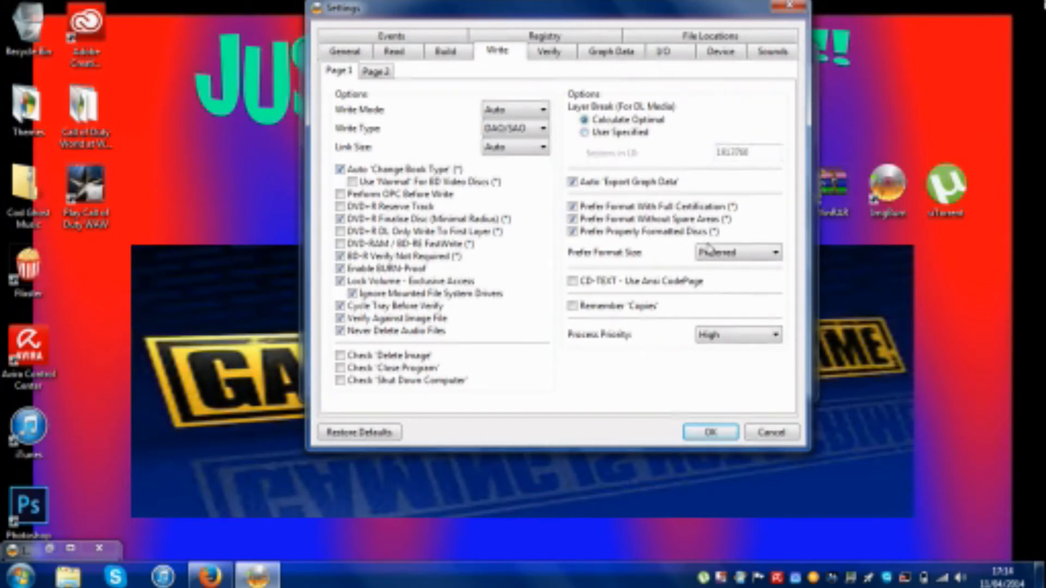
left_click(603, 133)
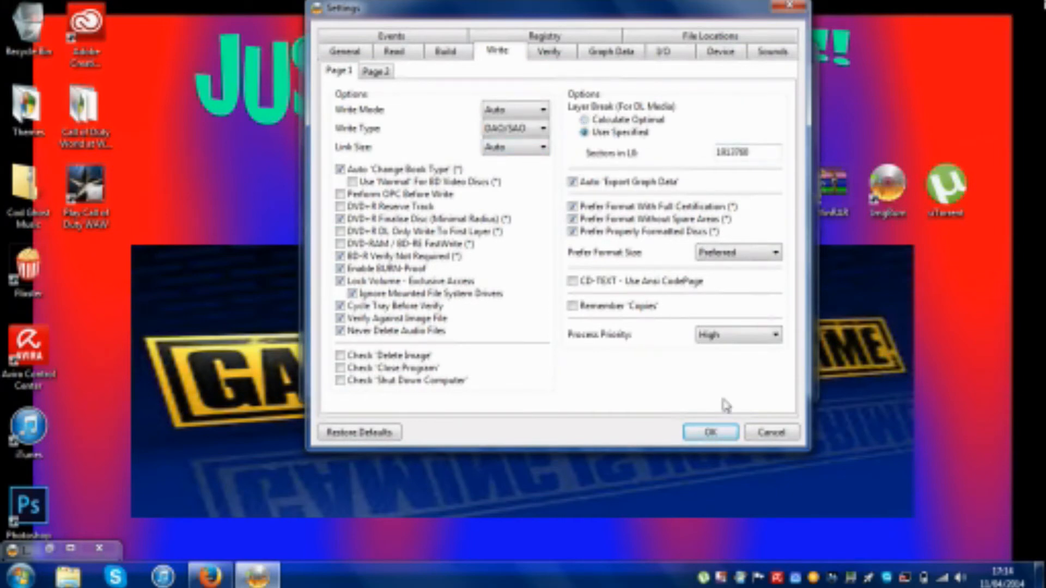
left_click(711, 432)
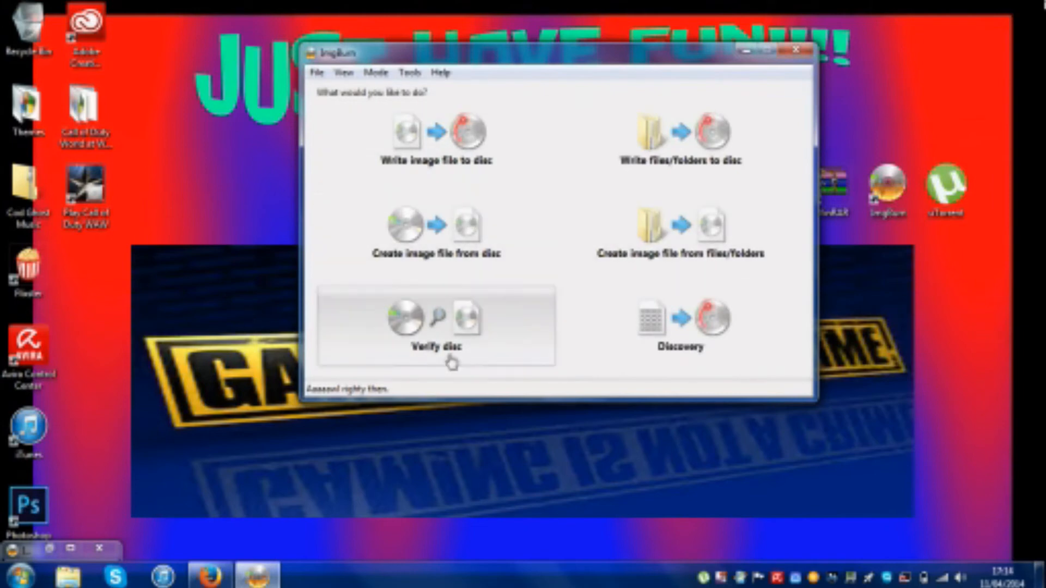
left_click(453, 172)
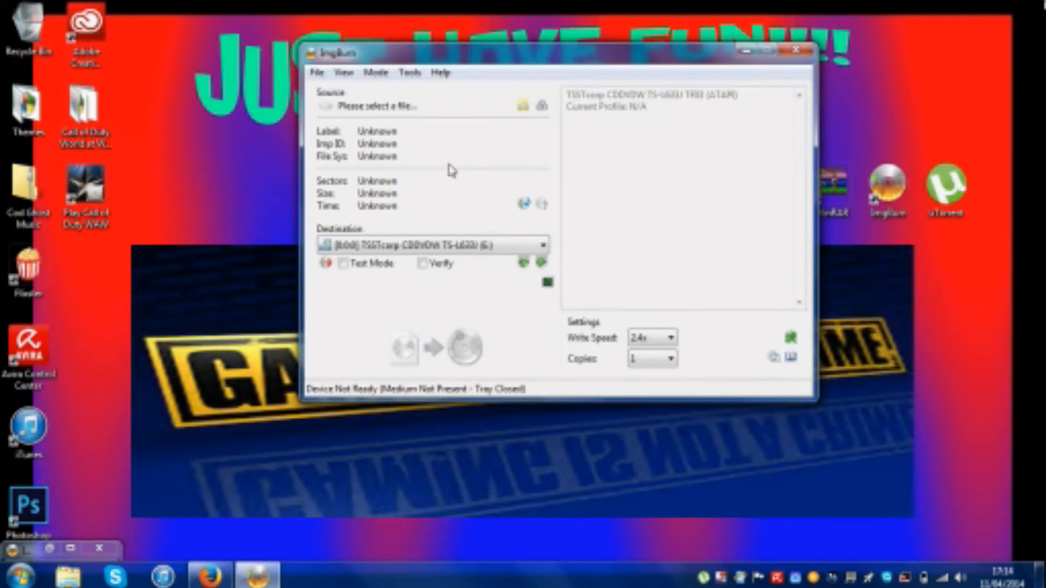
Switch to Firefox, search Google for "dvd+r dl" in a new tab and open the Amazon.co.uk result for Verbatim DL DVD-R.
left_click(209, 576)
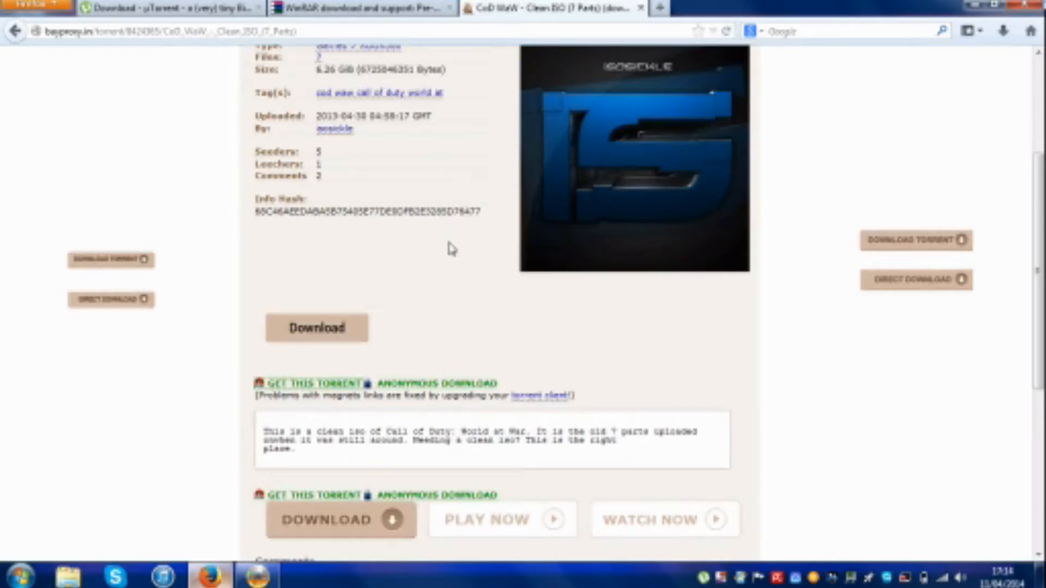
left_click(659, 8)
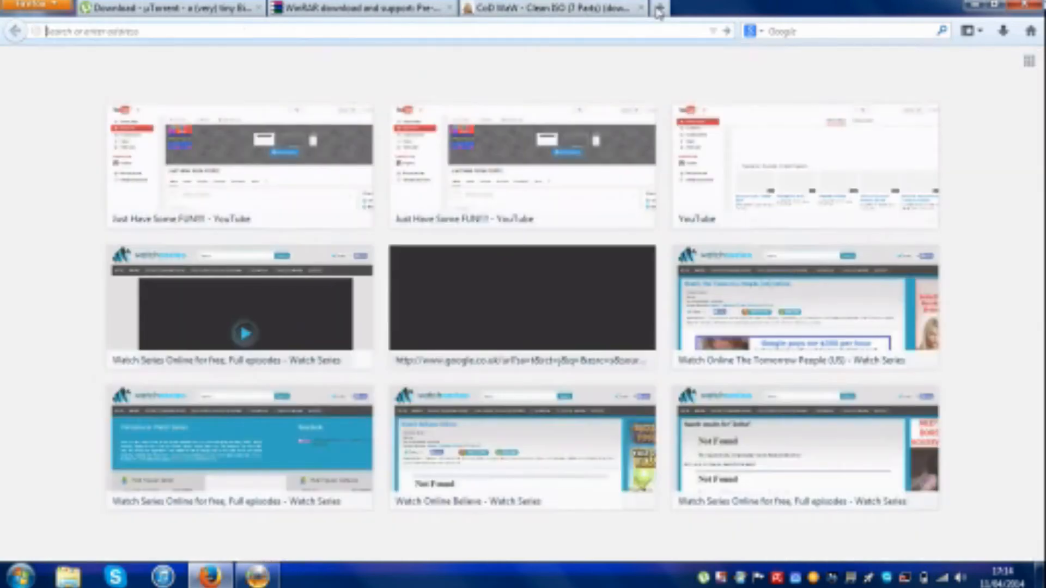
left_click(781, 30)
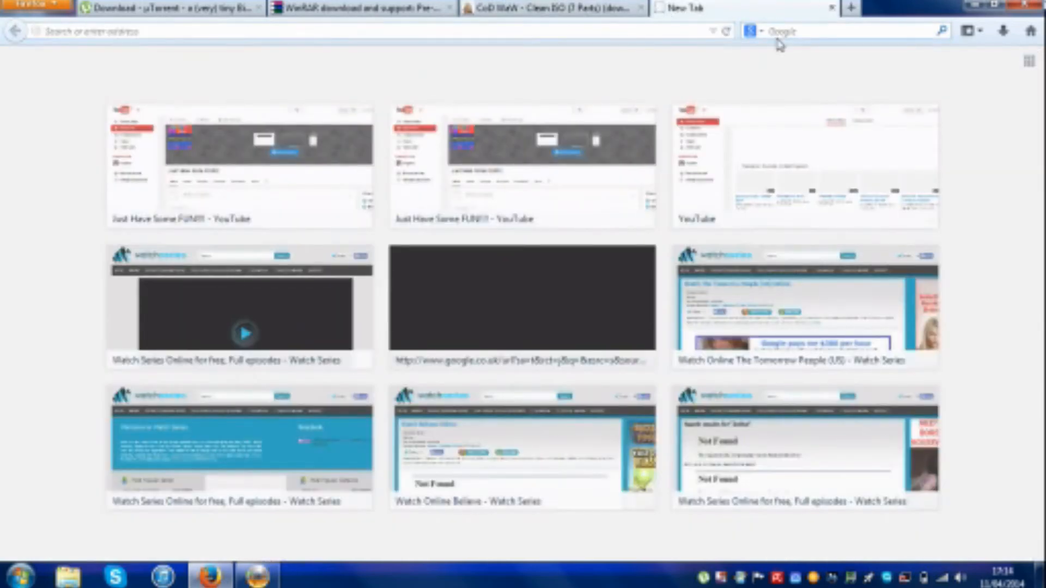
type("dvd")
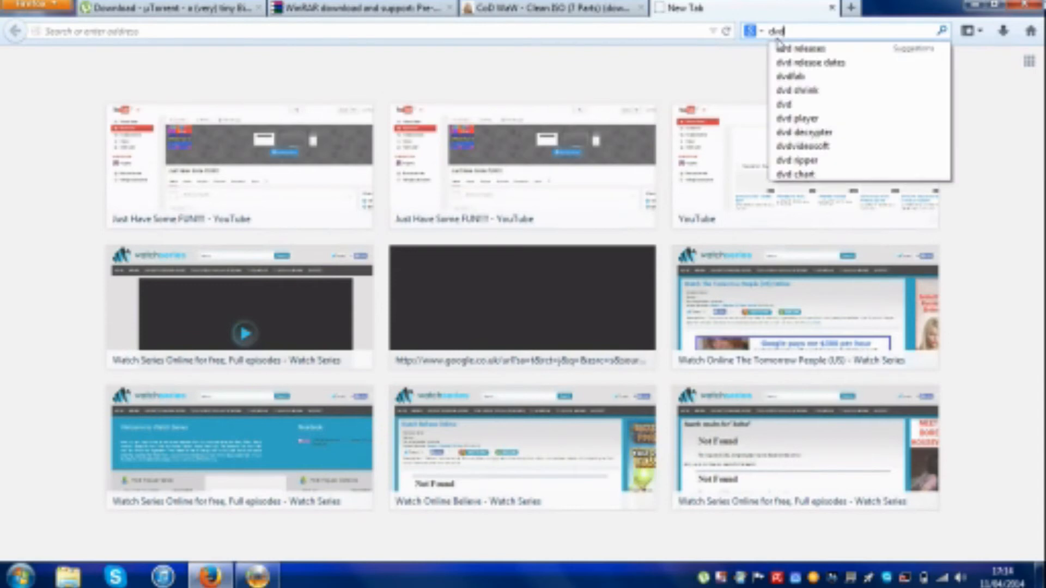
type("+rd")
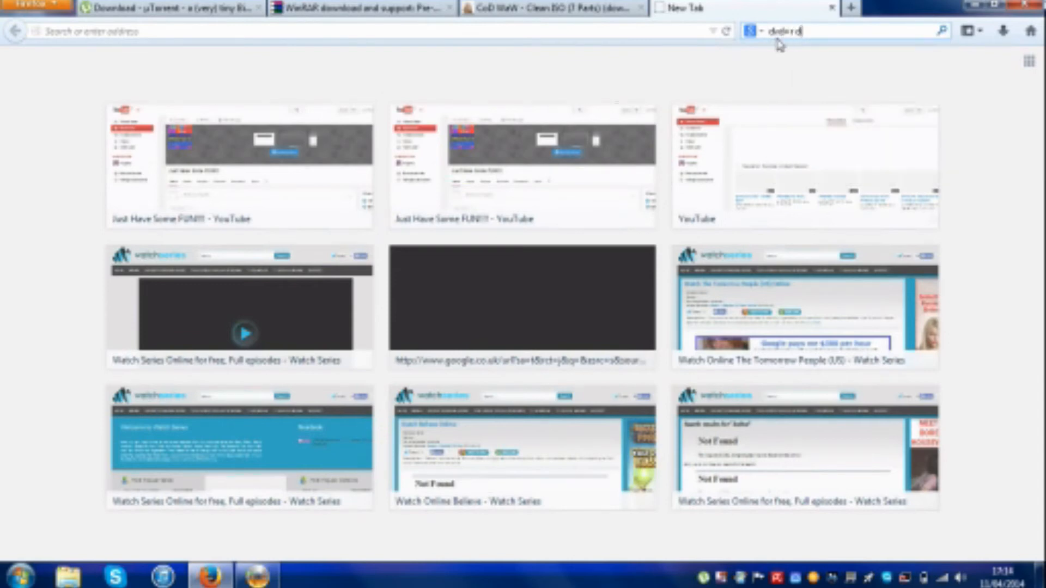
key("BackSpace")
key("BackSpace")
key("BackSpace")
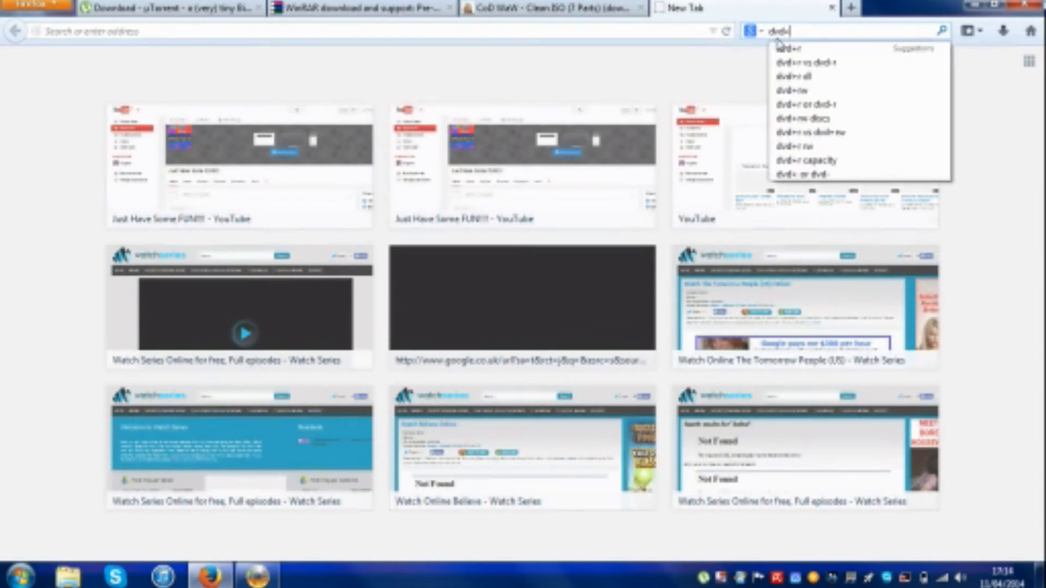
type("r dl")
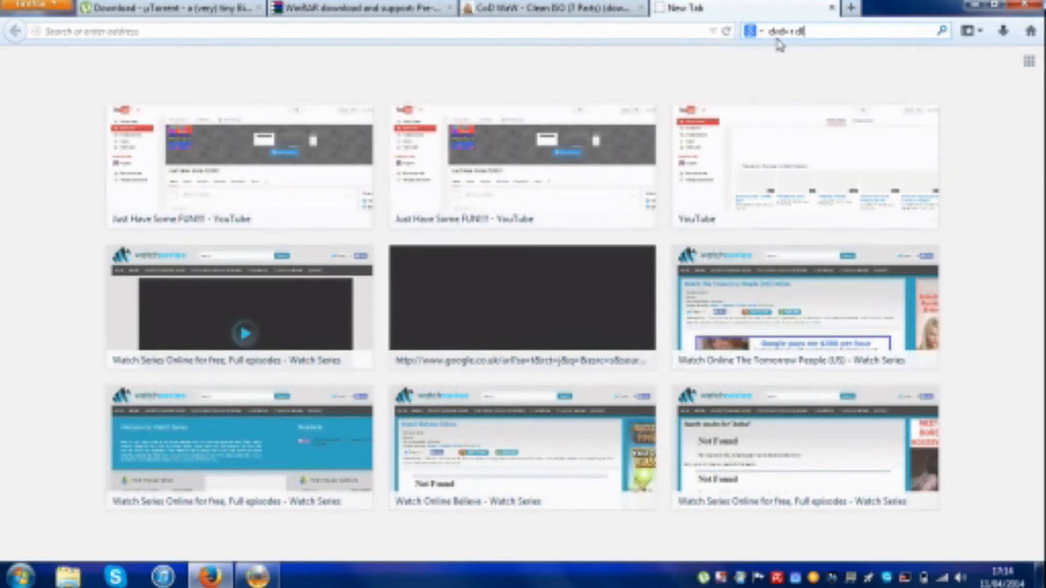
key("Return")
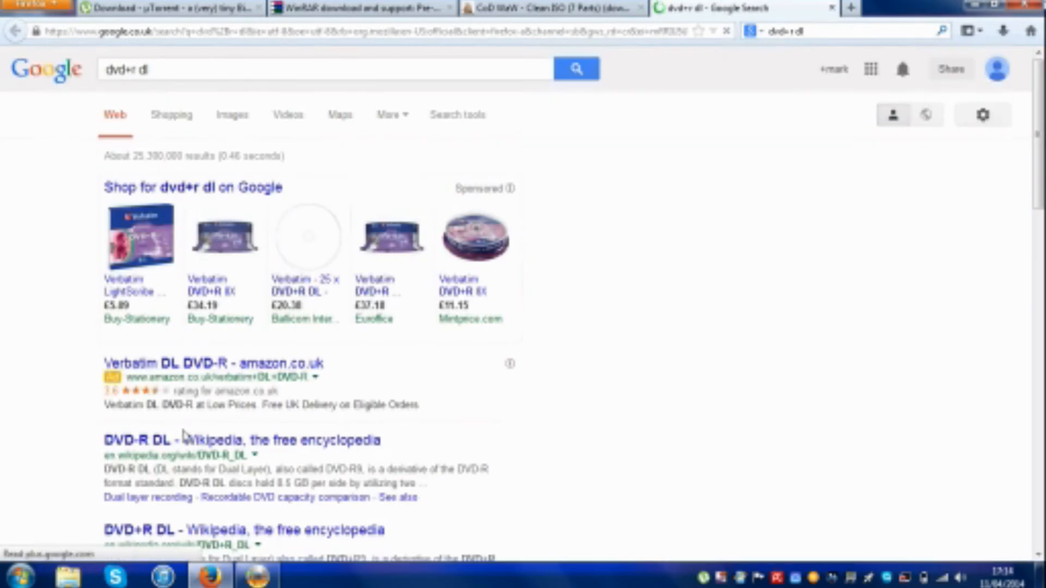
left_click(206, 366)
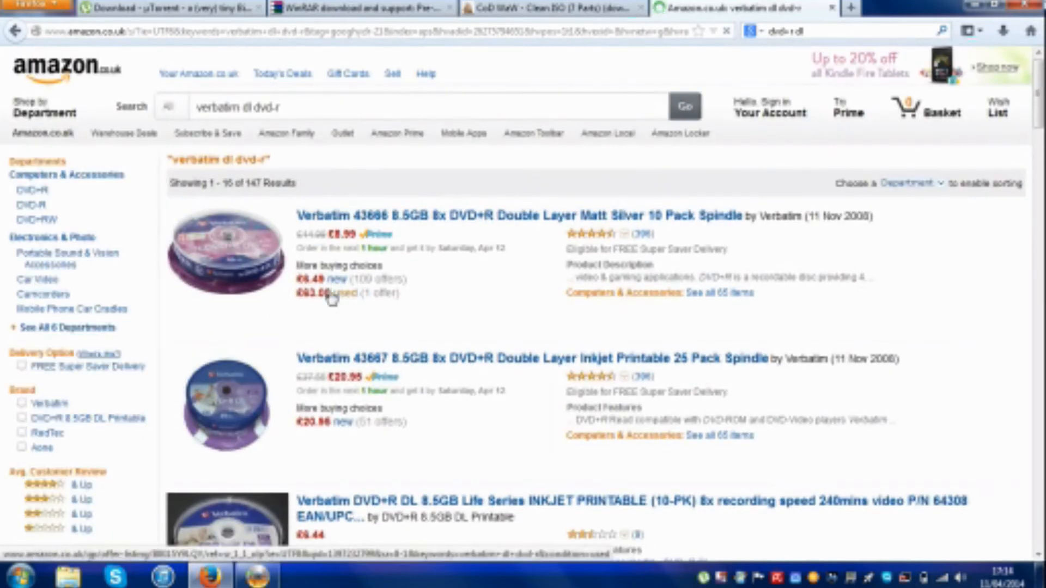
Minimize Firefox to return to ImgBurn and set the write speed to 2.4x.
left_click(741, 373)
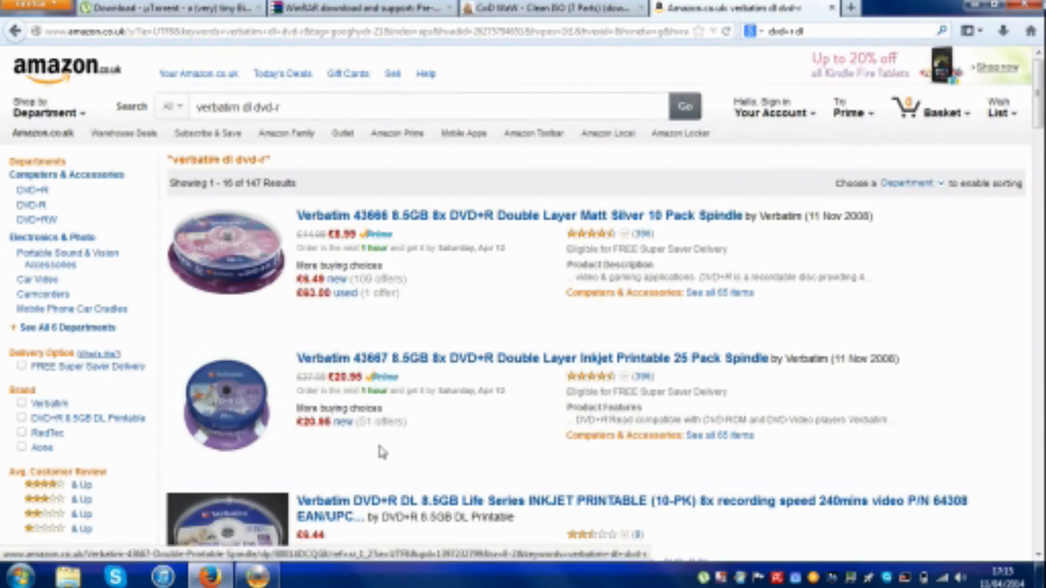
left_click(967, 8)
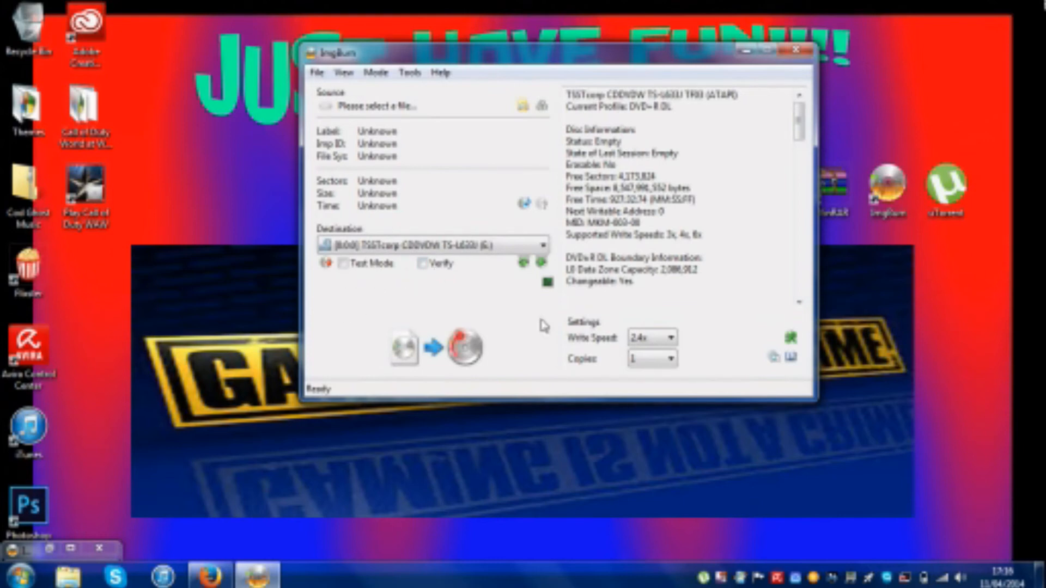
left_click(644, 341)
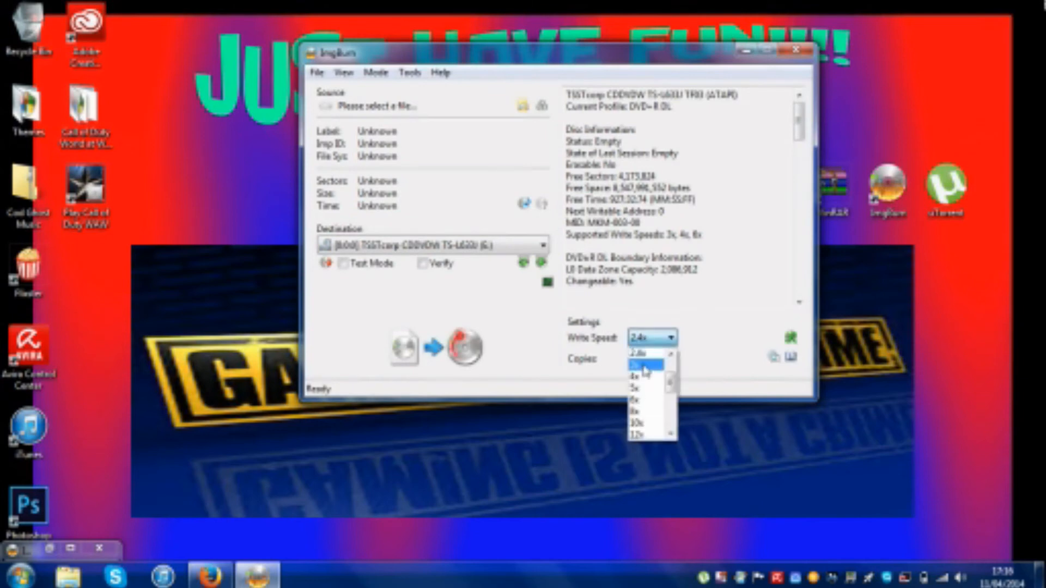
left_click(643, 353)
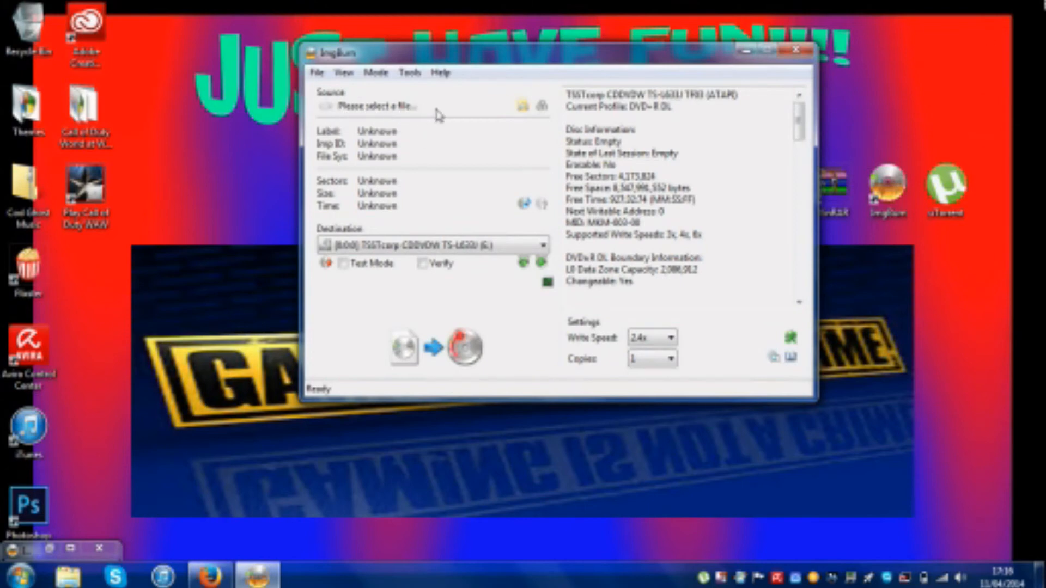
Load the 1 KB CoDWaW.dvd file from the "Project X ready to burn" folder as the source and start burning it to the disc.
left_click(524, 106)
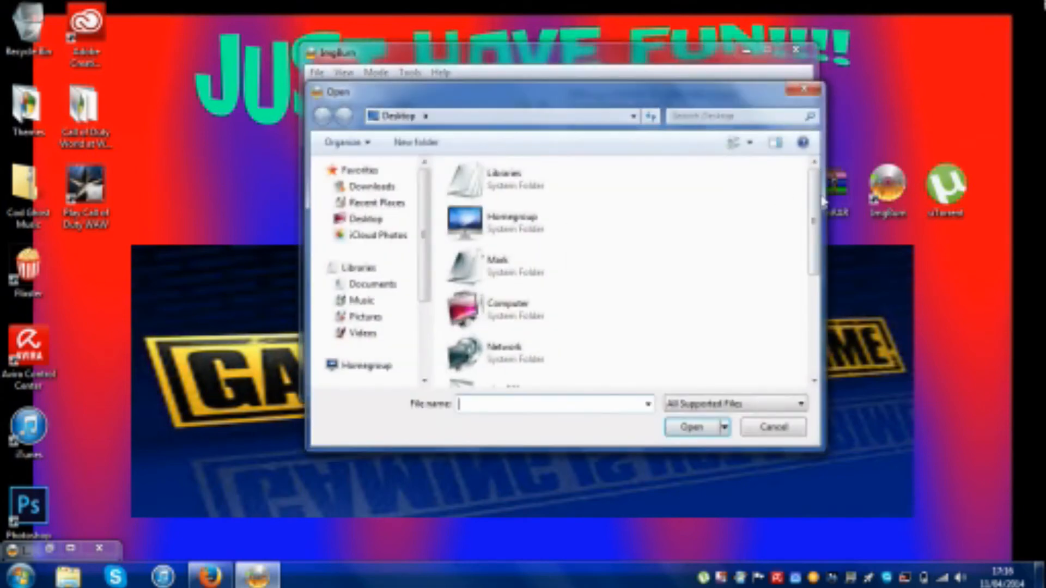
left_click_drag(823, 201, 820, 290)
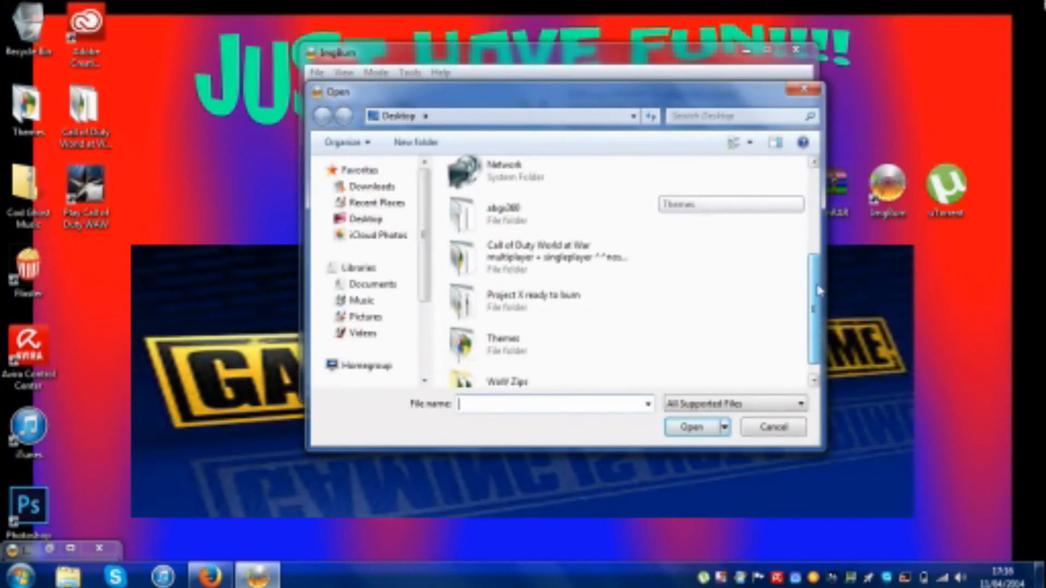
double_click(591, 289)
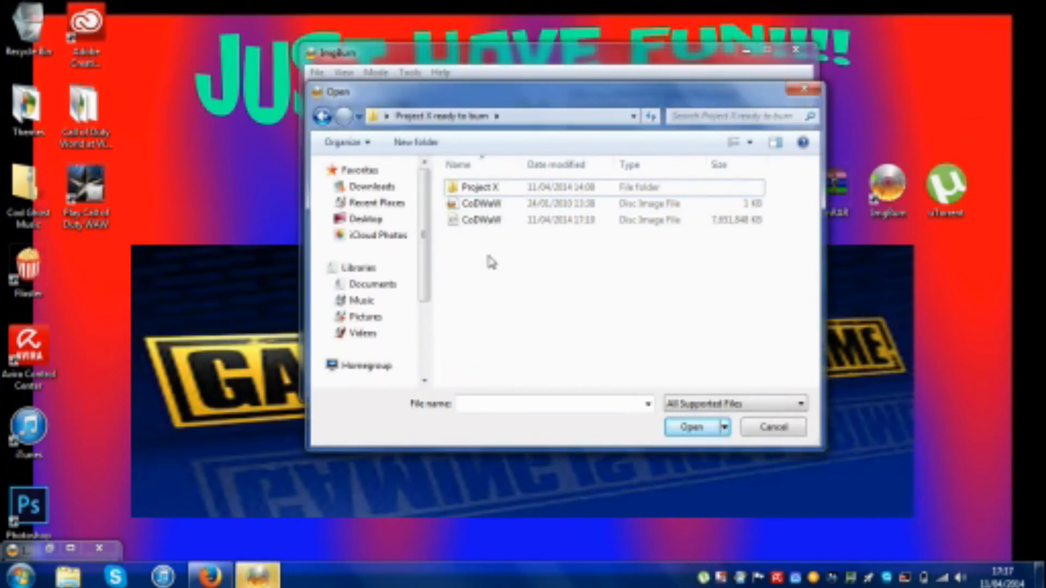
mouse_move(488, 256)
left_mouse_down()
mouse_move(629, 196)
mouse_move(602, 191)
mouse_move(579, 246)
mouse_move(635, 229)
mouse_move(748, 227)
mouse_move(490, 243)
left_mouse_up()
left_click(626, 207)
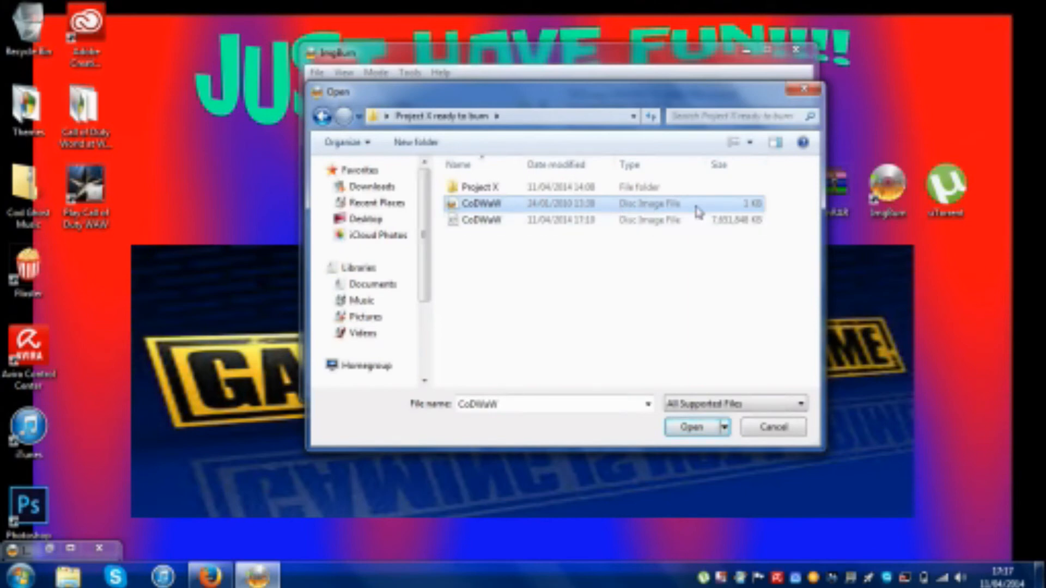
left_click(691, 426)
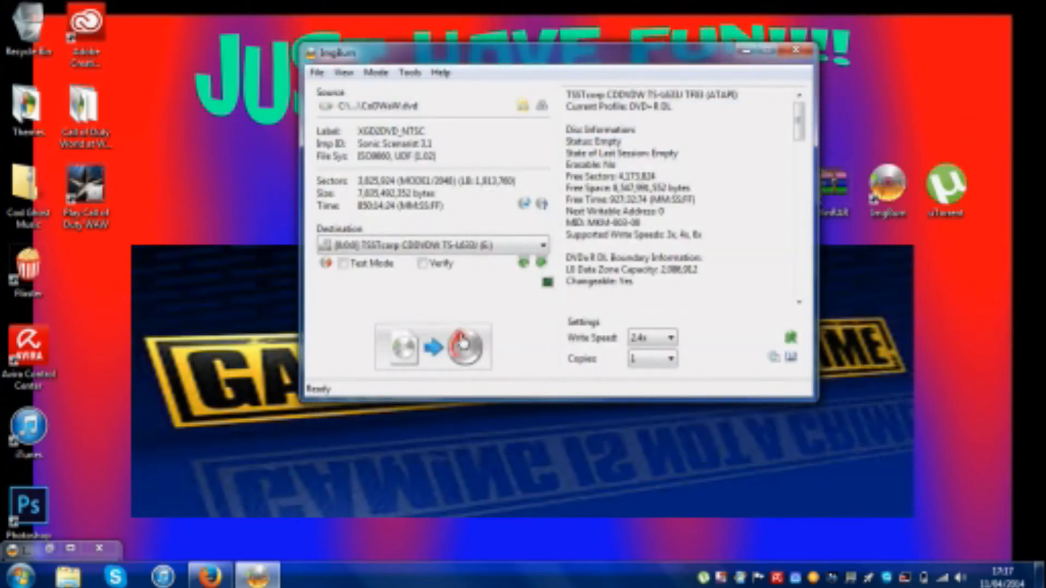
left_click(440, 356)
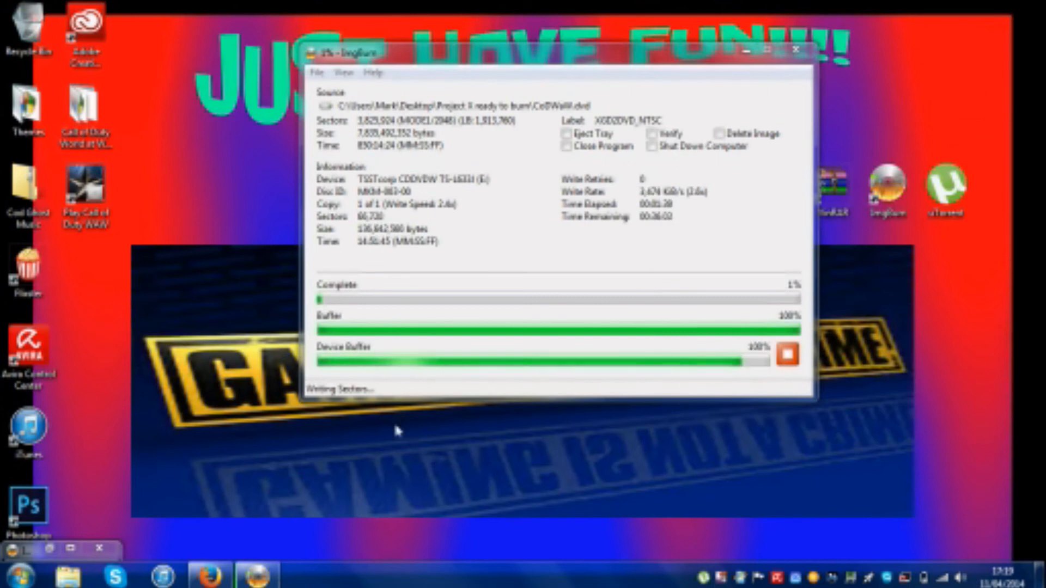
mouse_move(227, 582)
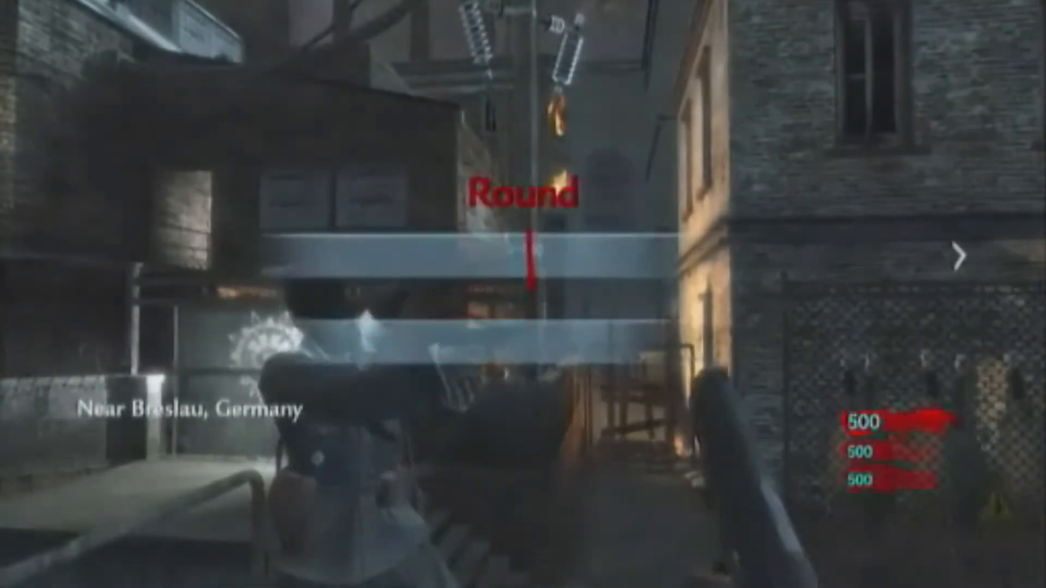
Initiate the Credits in the Project X Patch Loader and view the game's Options from the pause menu.
key("Right")
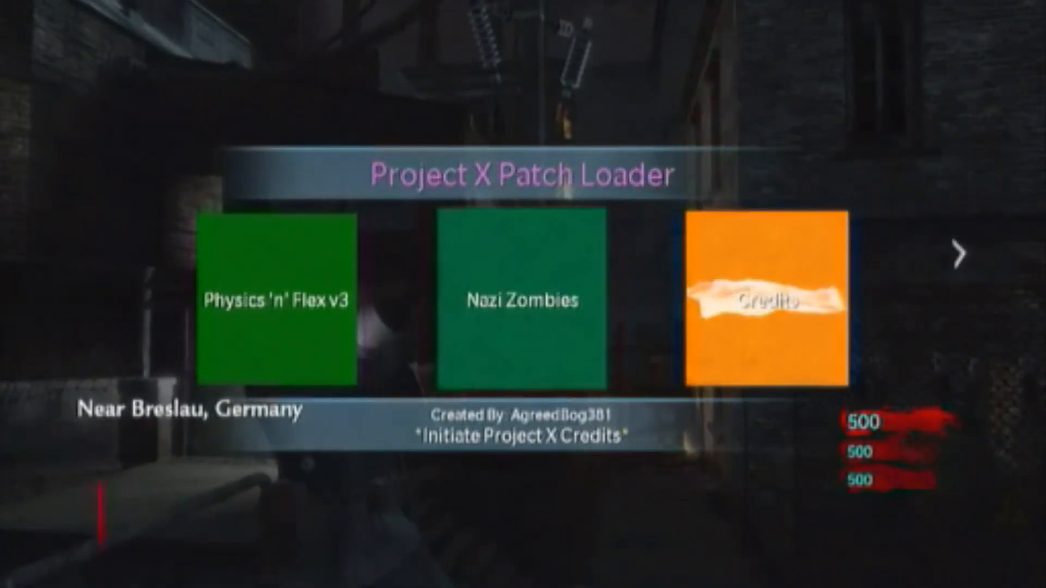
key("Return")
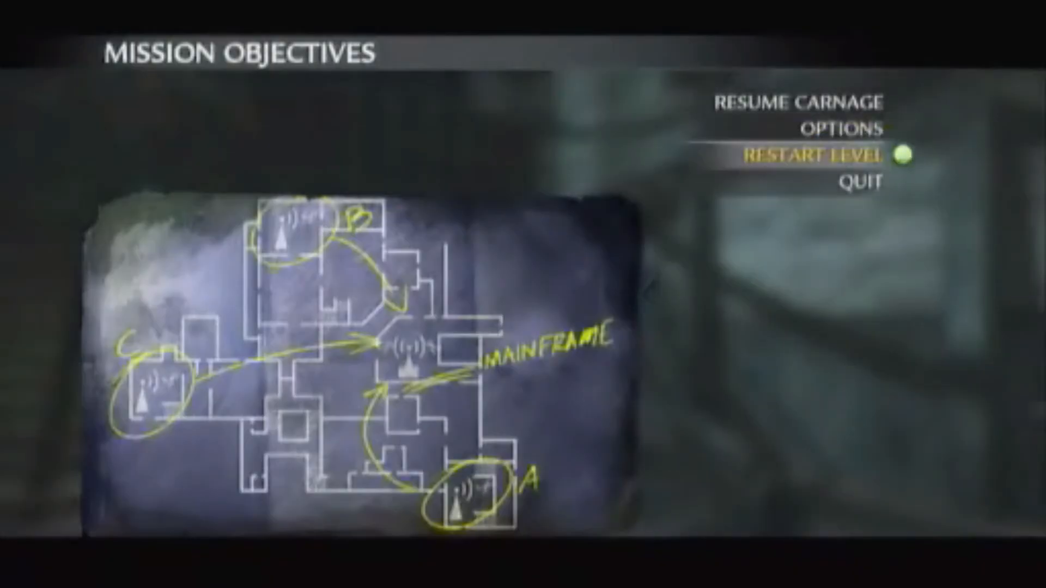
key("Up")
key("Up")
key("Up")
key("Up")
key("Return")
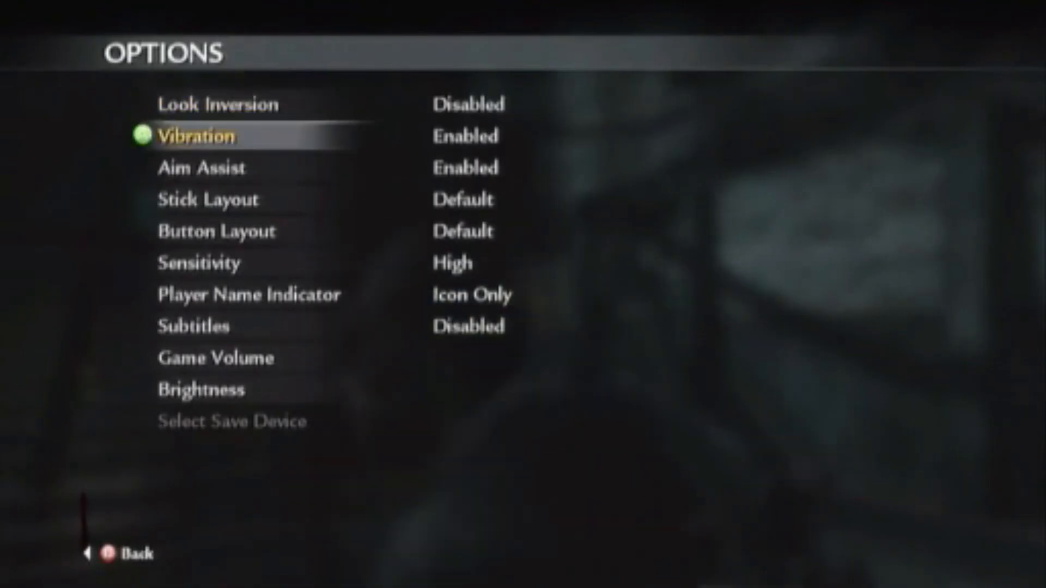
key("Down")
key("Return")
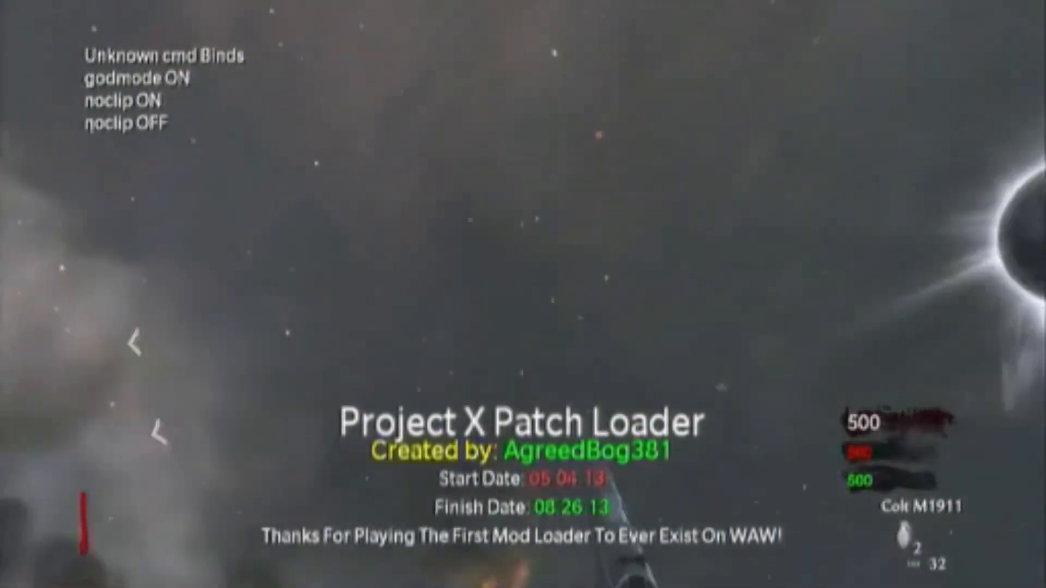
Pause the game during the credits, open Options again and return to the game.
key("Escape")
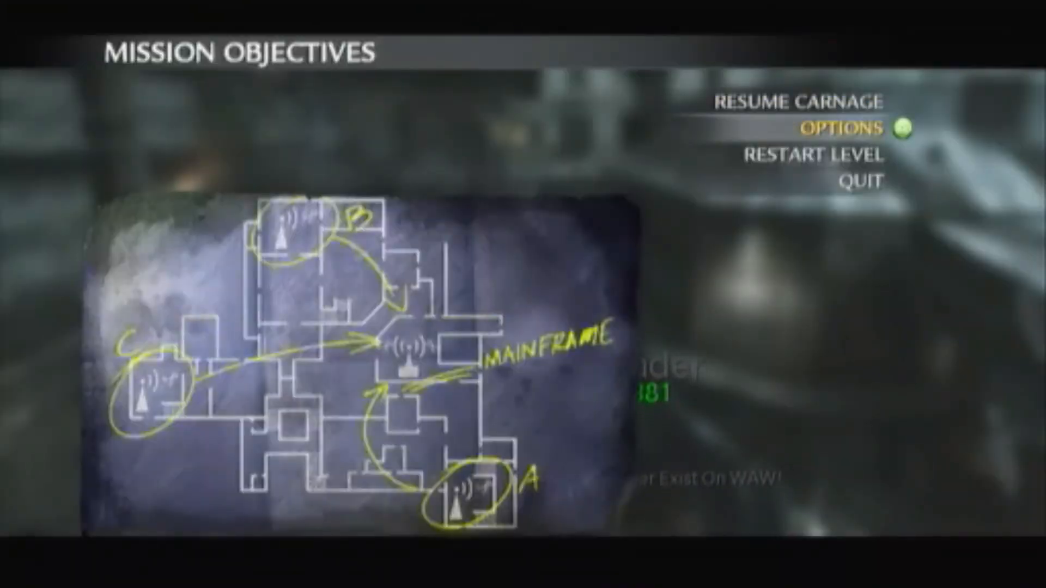
key("Return")
key("Return")
key("Escape")
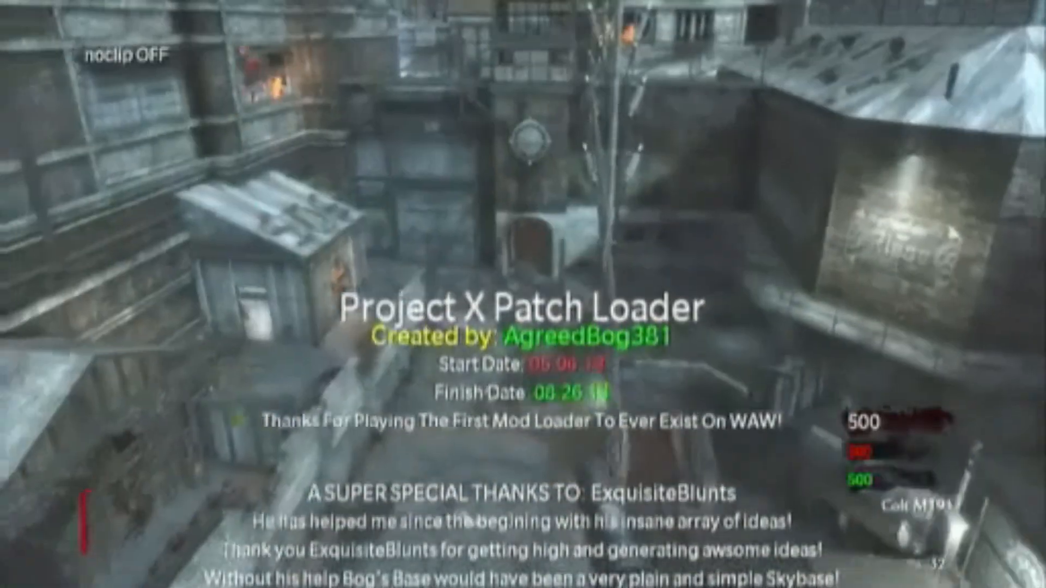